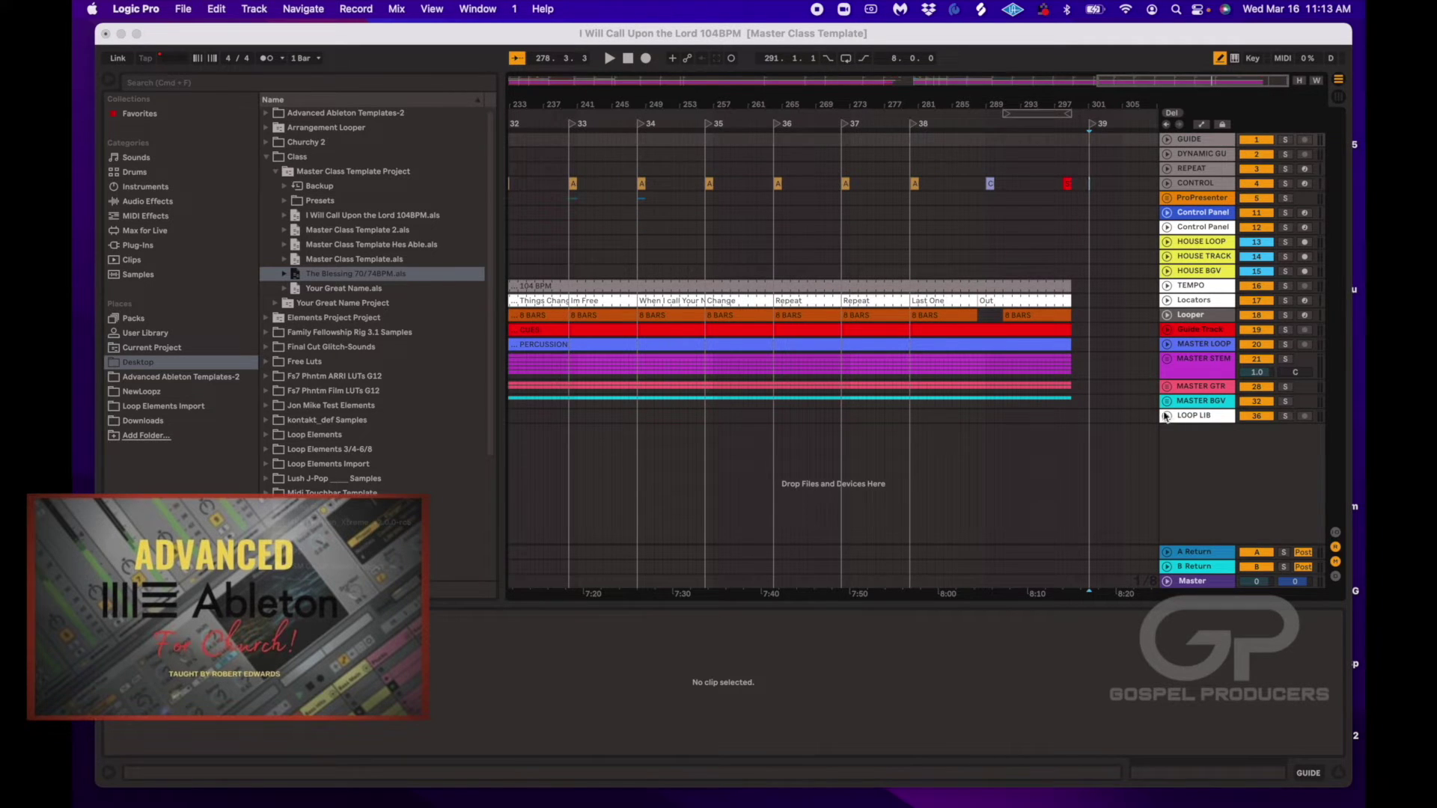
# - Delete the last locator near bar 301 and add a new one at 301.1.3, past the end of the last song
pyautogui.click(293, 277)
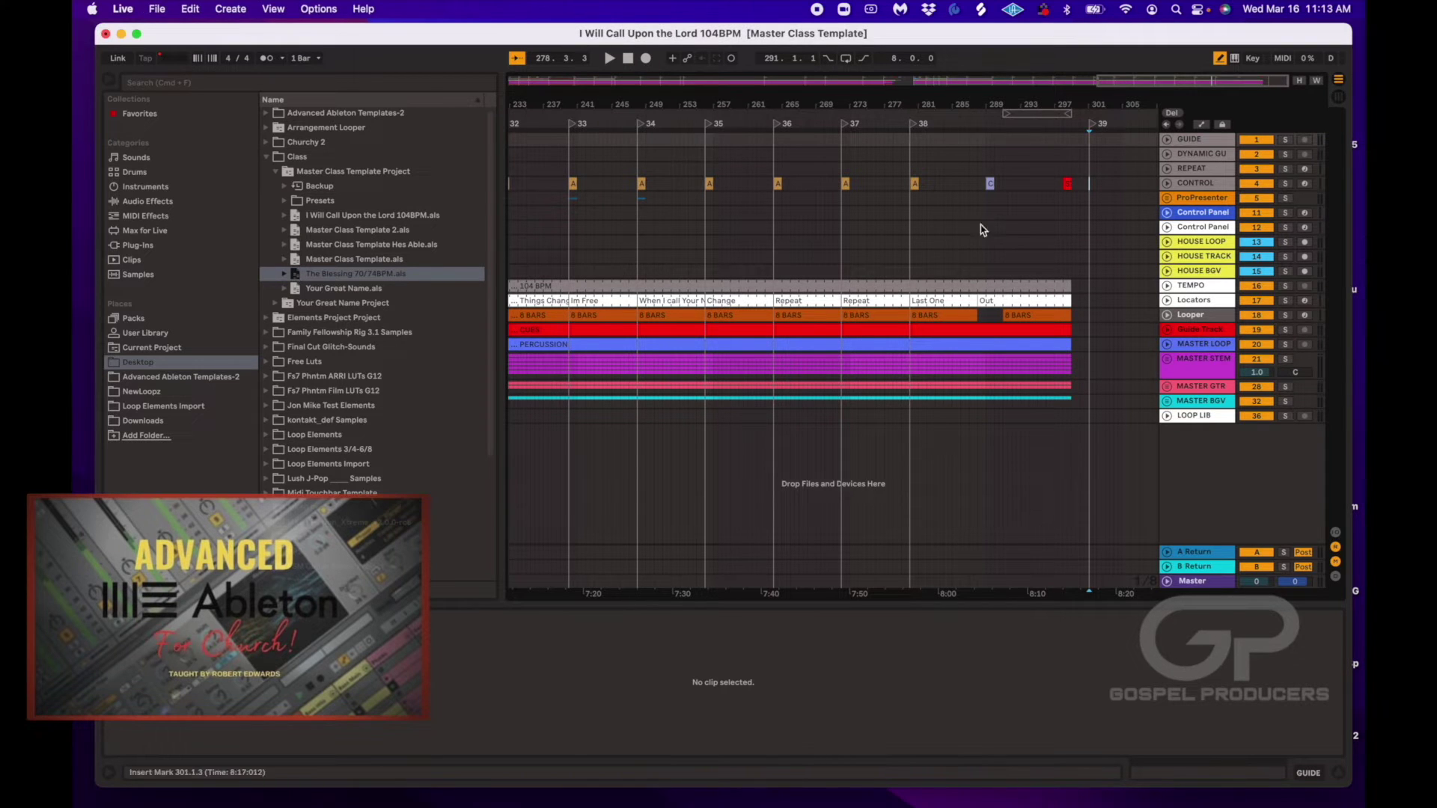
pyautogui.click(1091, 129)
pyautogui.press('Delete')
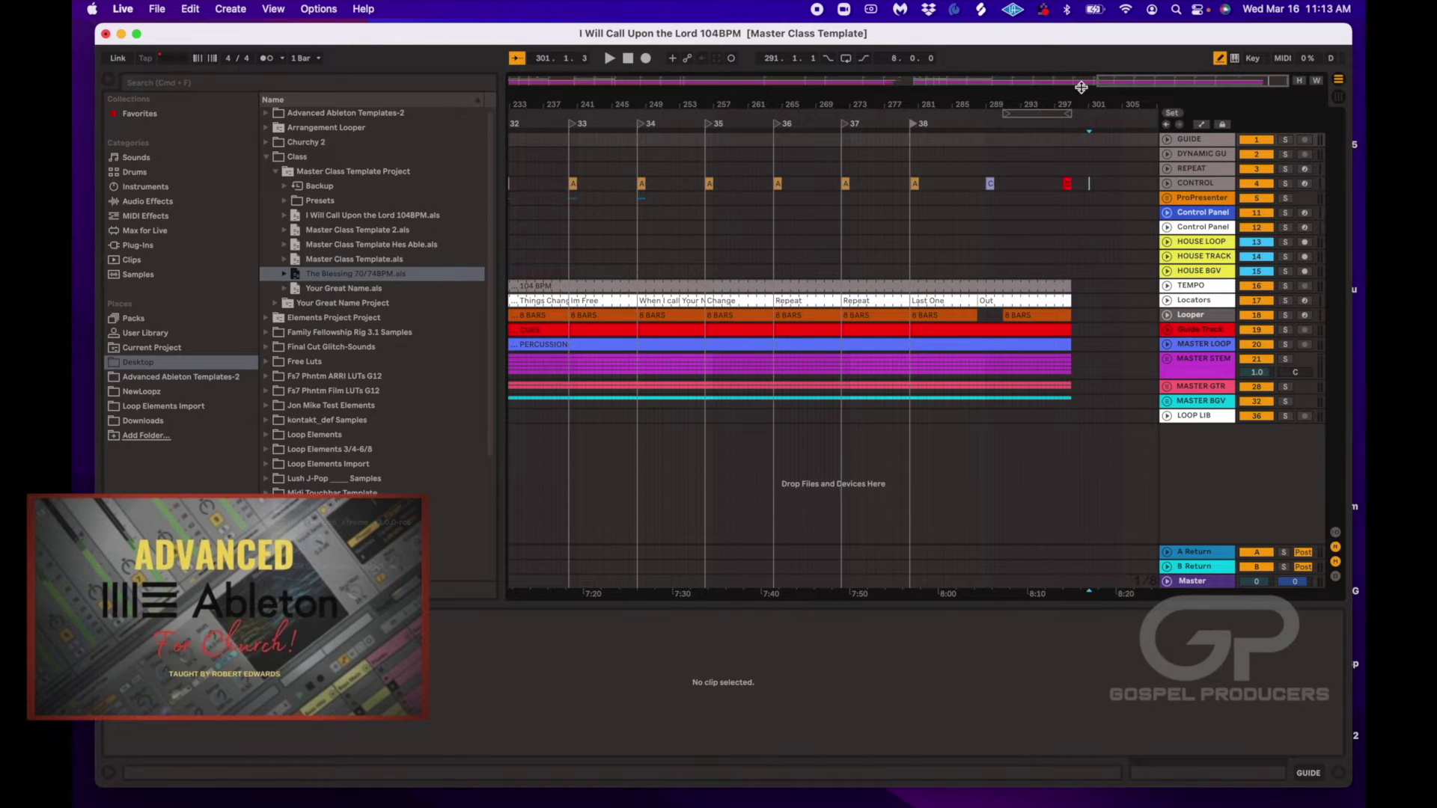
pyautogui.moveTo(1082, 92); pyautogui.dragTo(1082, 106)
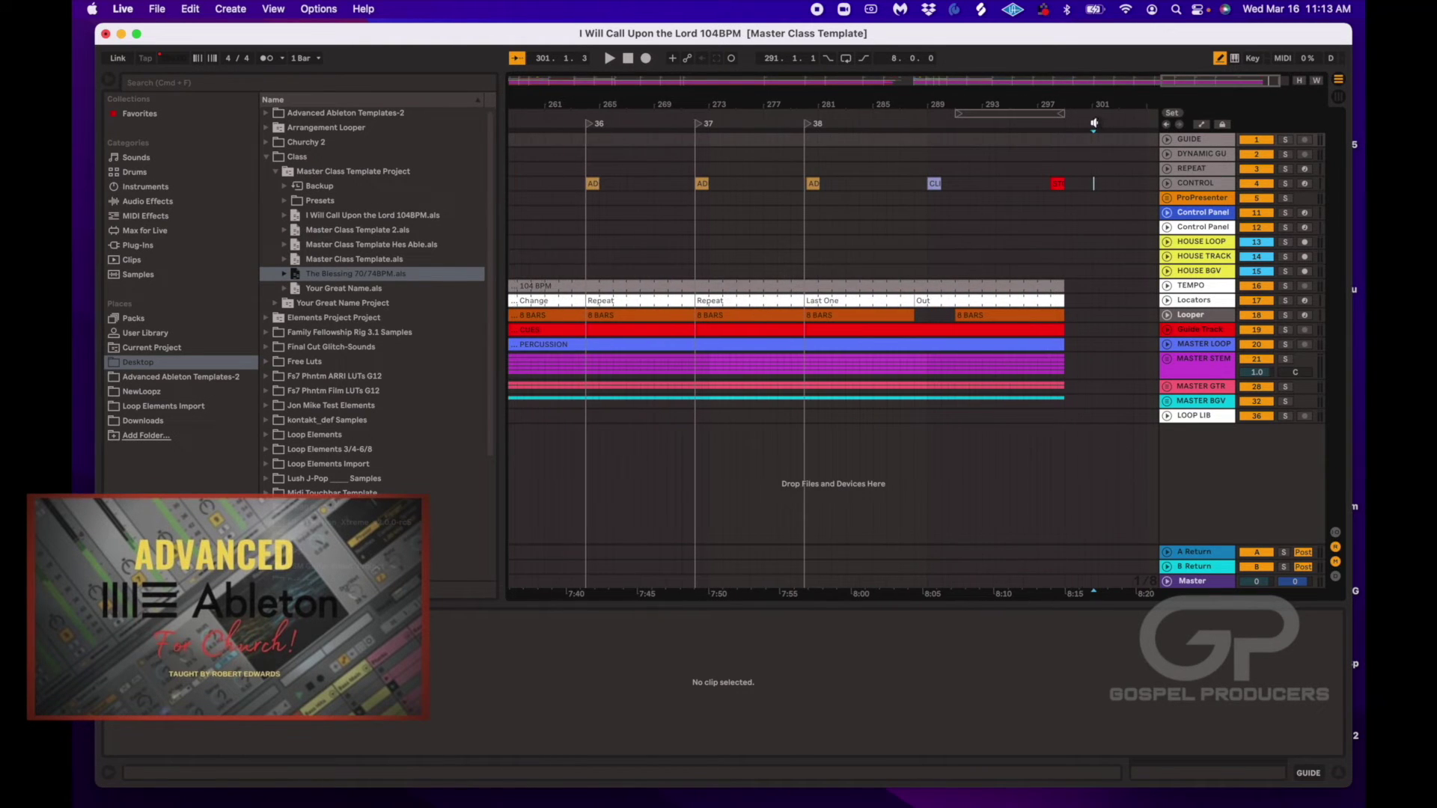
pyautogui.rightClick(1091, 121)
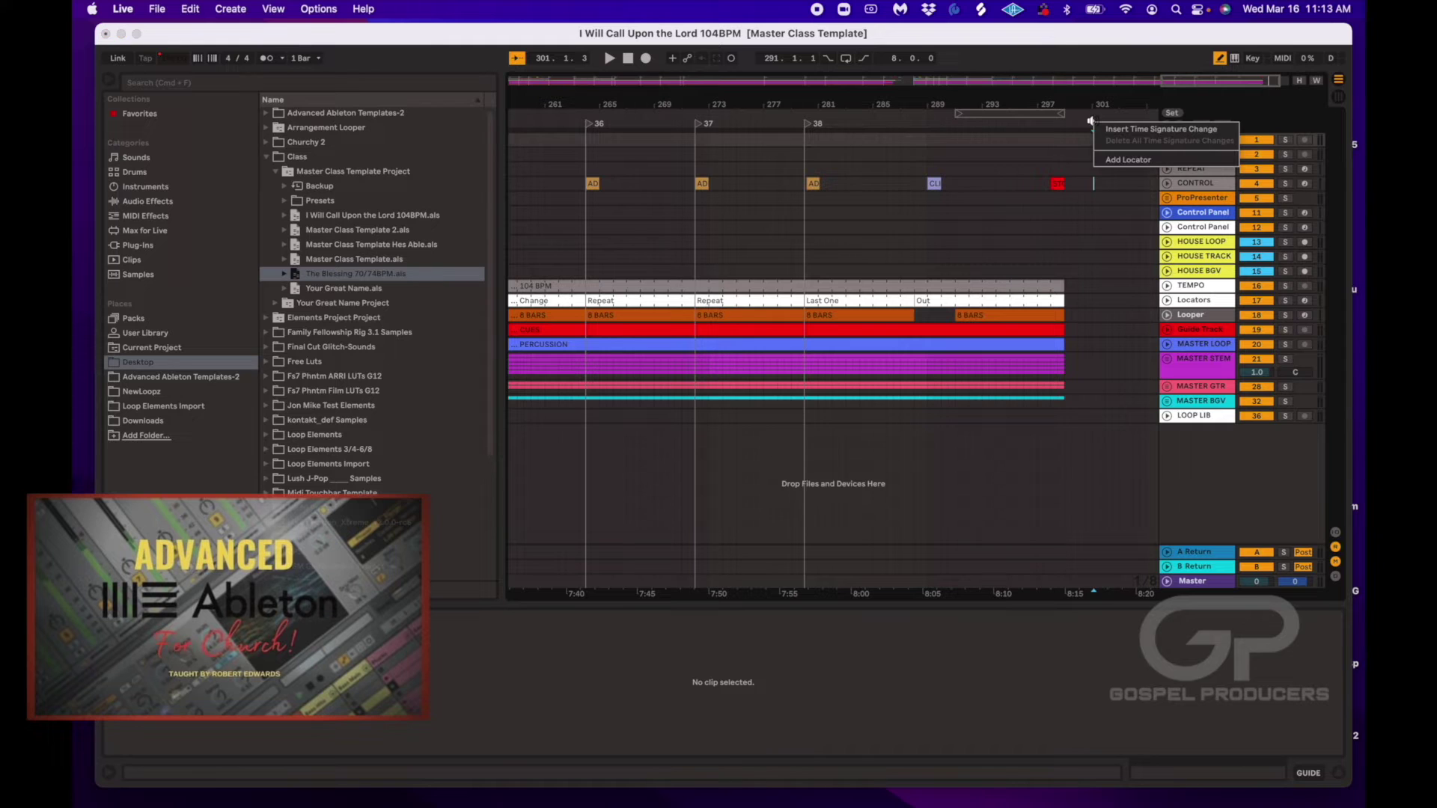
pyautogui.click(1109, 160)
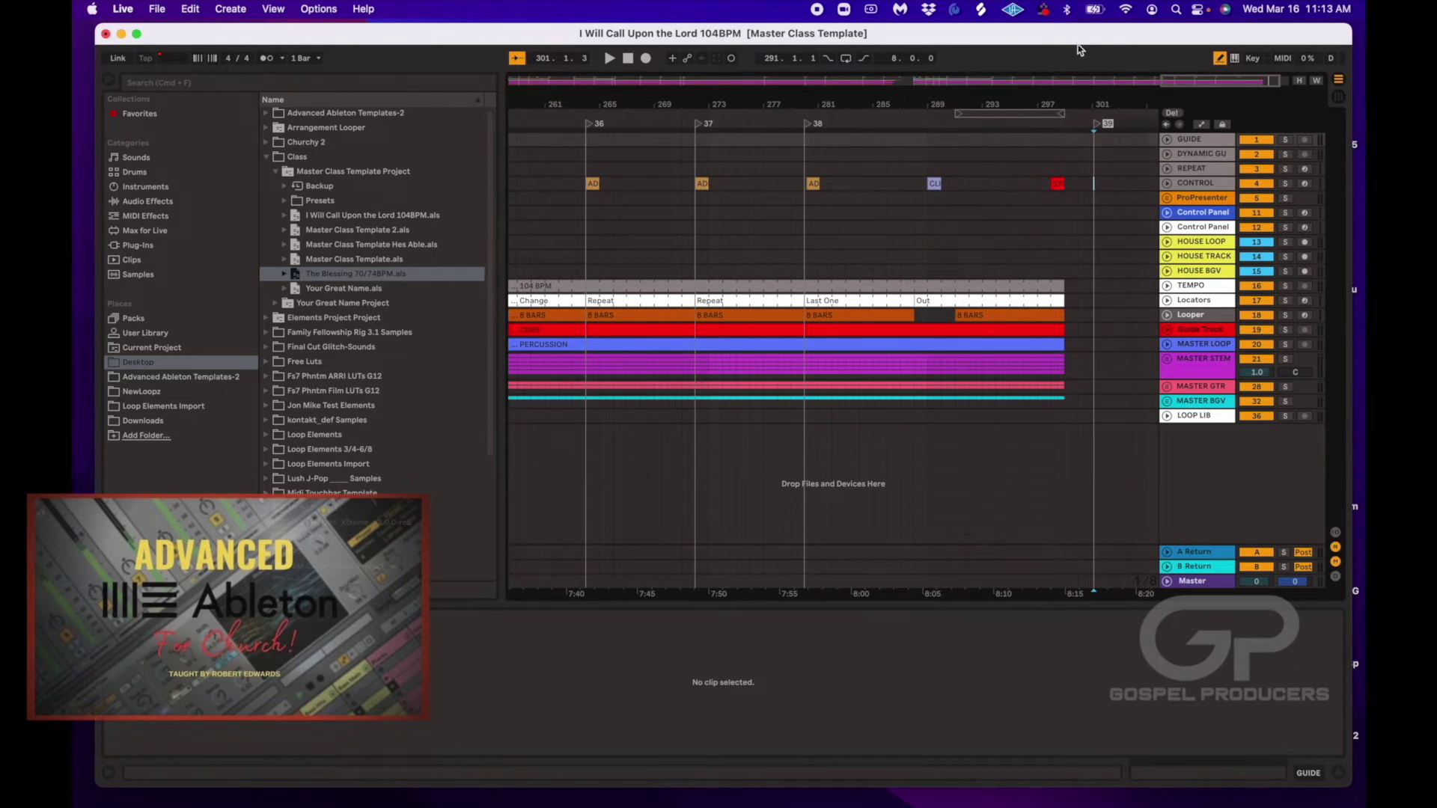
# - Import the set The Blessing 70/74BPM.als from the Master Class Template Project into the arrangement at the new locator
pyautogui.moveTo(1075, 42); pyautogui.dragTo(1066, 45)
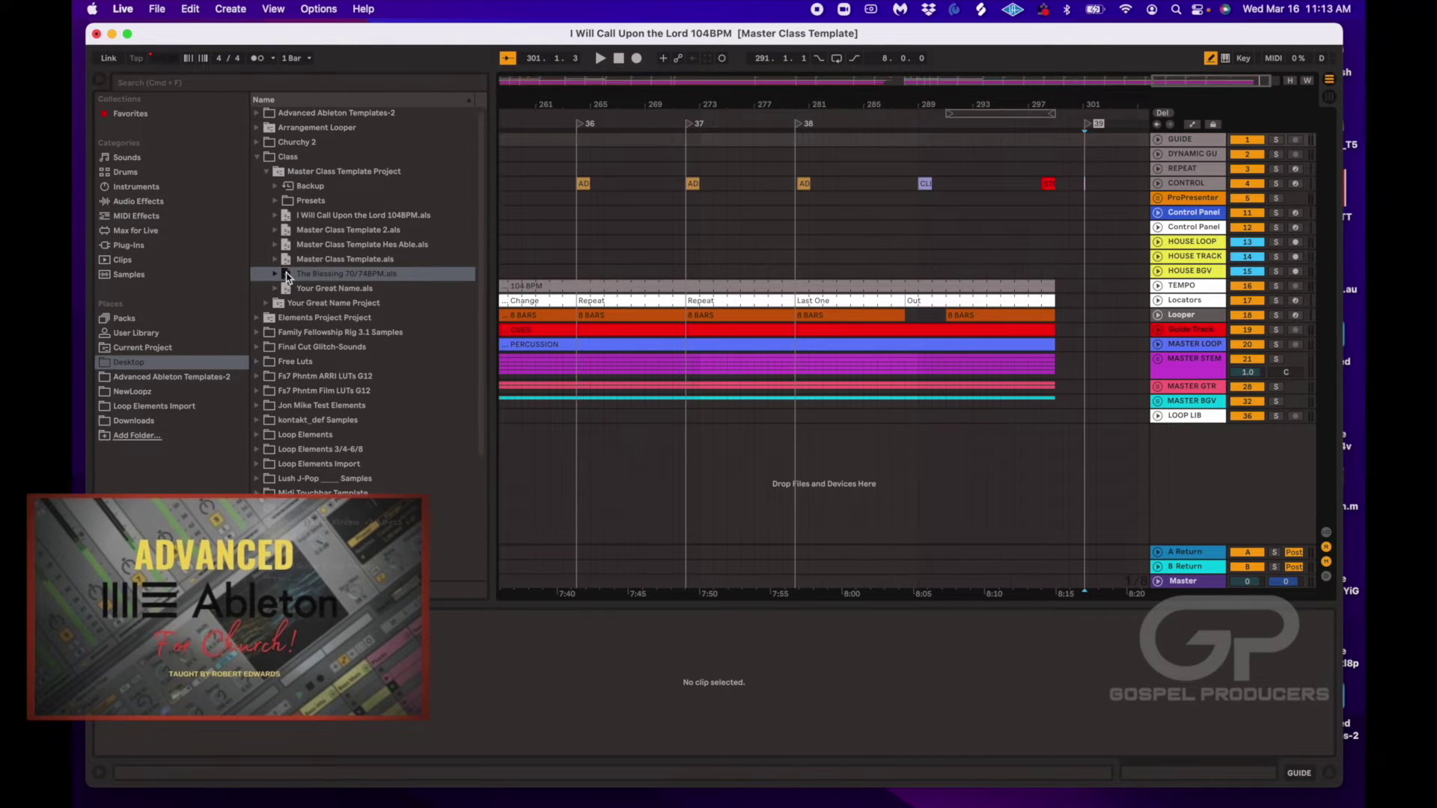
pyautogui.moveTo(292, 274); pyautogui.dragTo(1086, 141)
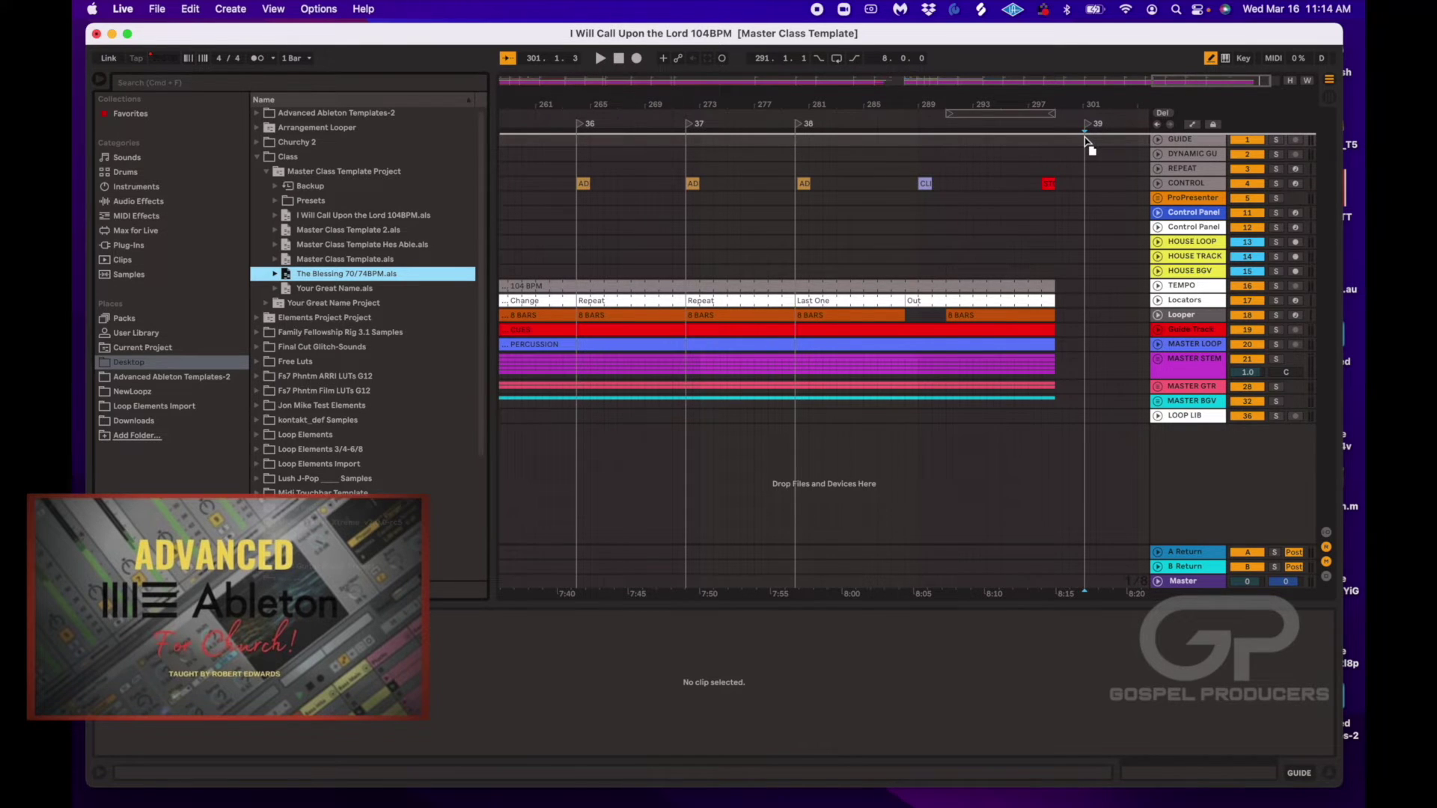
pyautogui.moveTo(1085, 137); pyautogui.dragTo(1084, 138)
pyautogui.click(1082, 138)
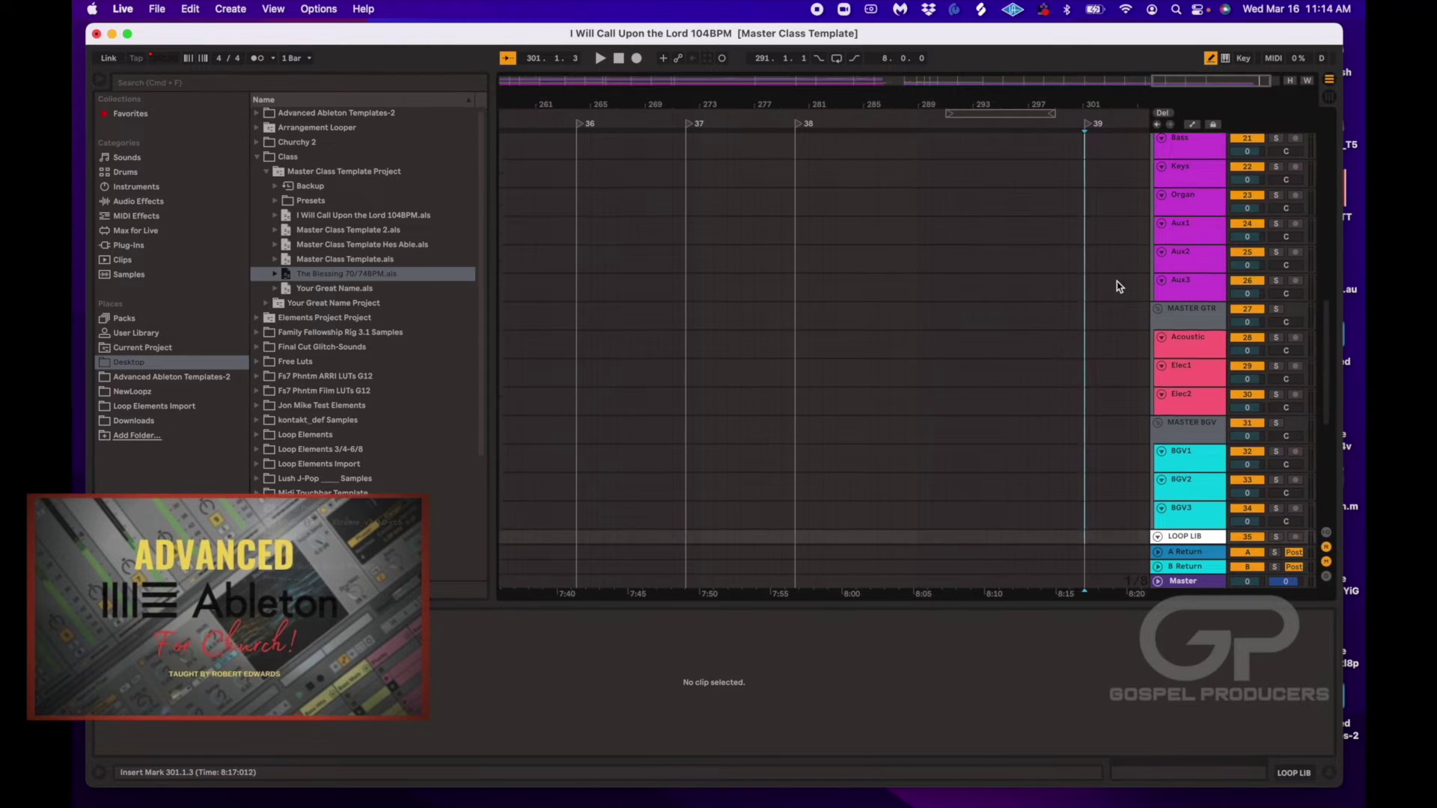
# - Fold the ProPresenter group and the other imported tracks so the arrangement shows them compactly
pyautogui.hscroll(-10, 1093, 290)
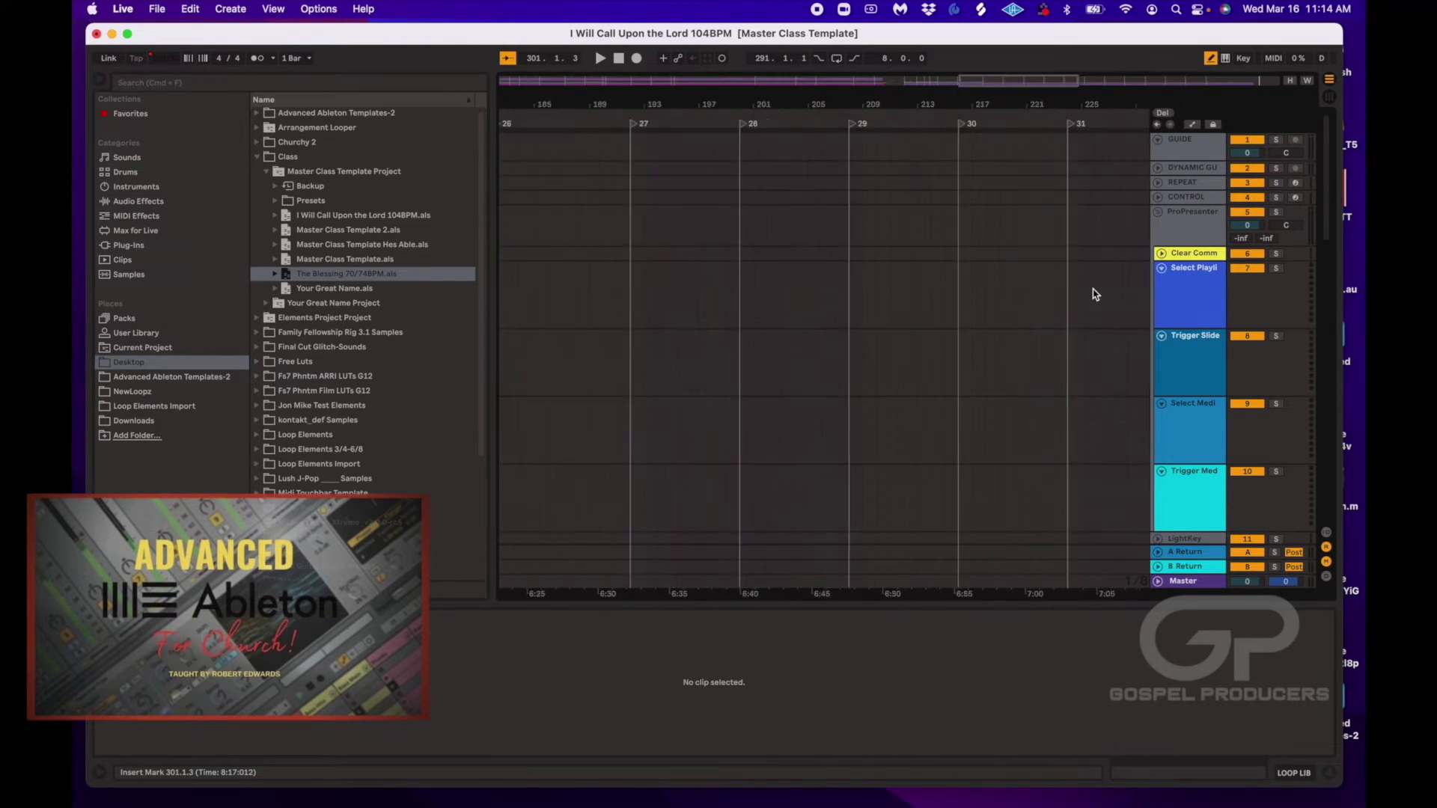
pyautogui.press('-')
pyautogui.press('-')
pyautogui.press('-')
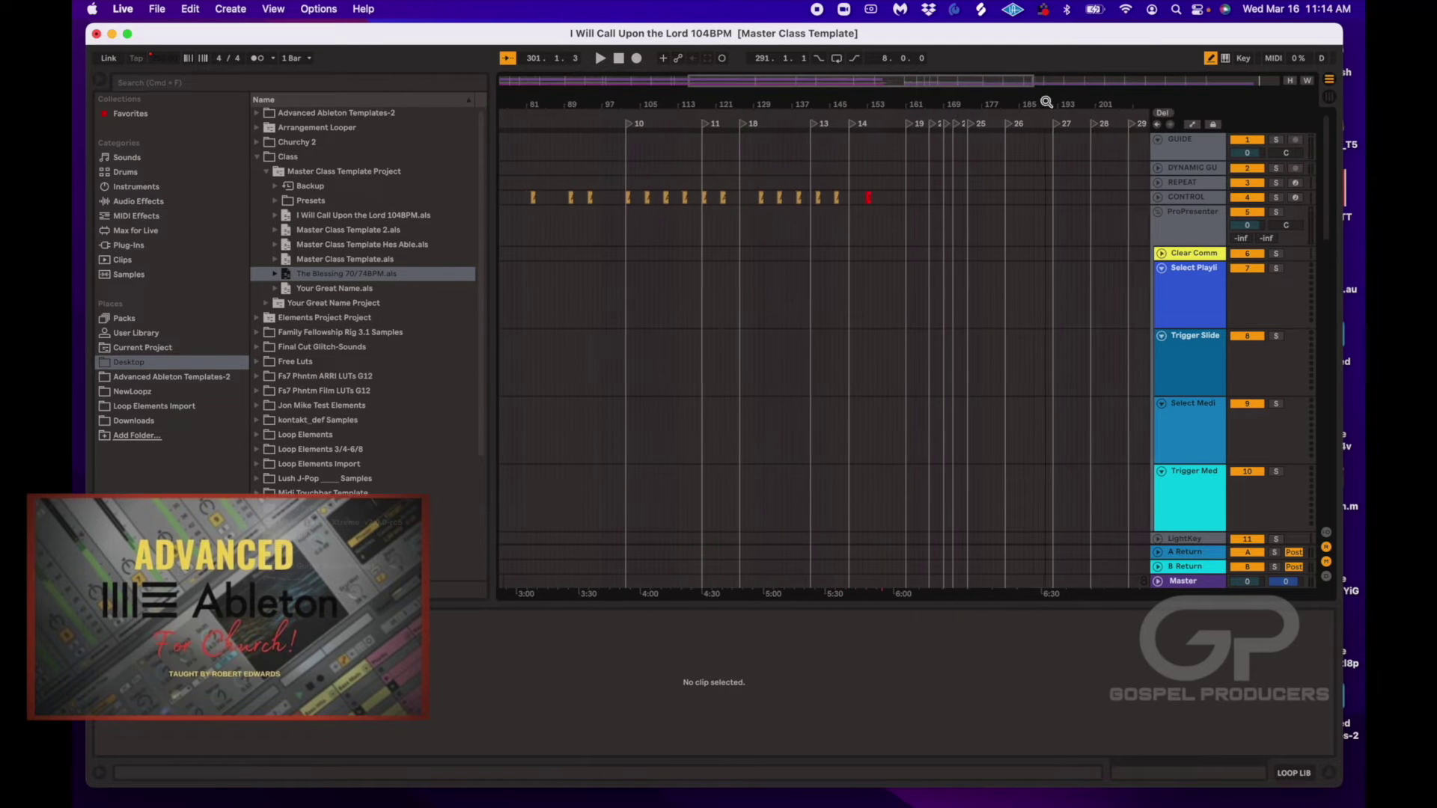
pyautogui.hscroll(-8, 970, 312)
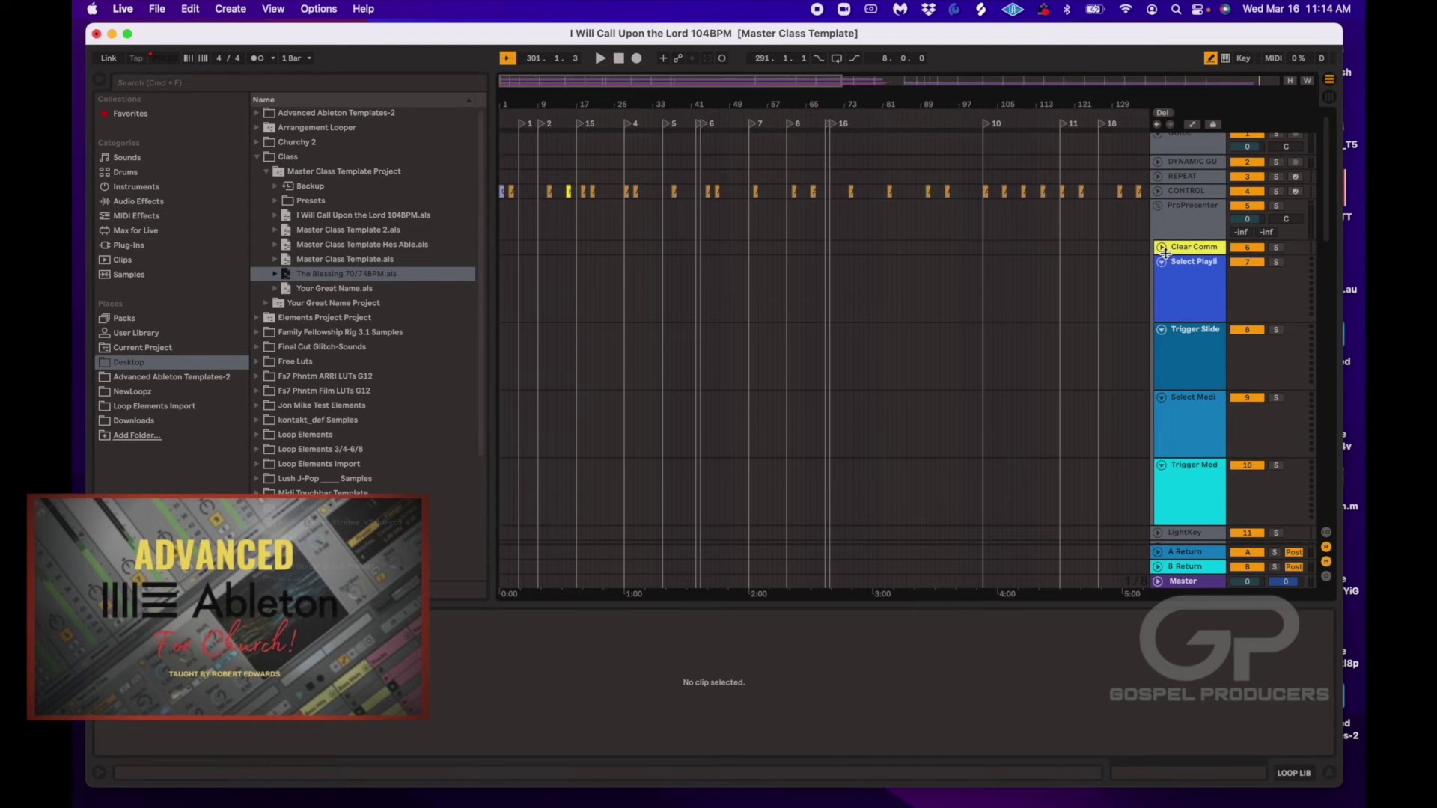
pyautogui.click(1158, 208)
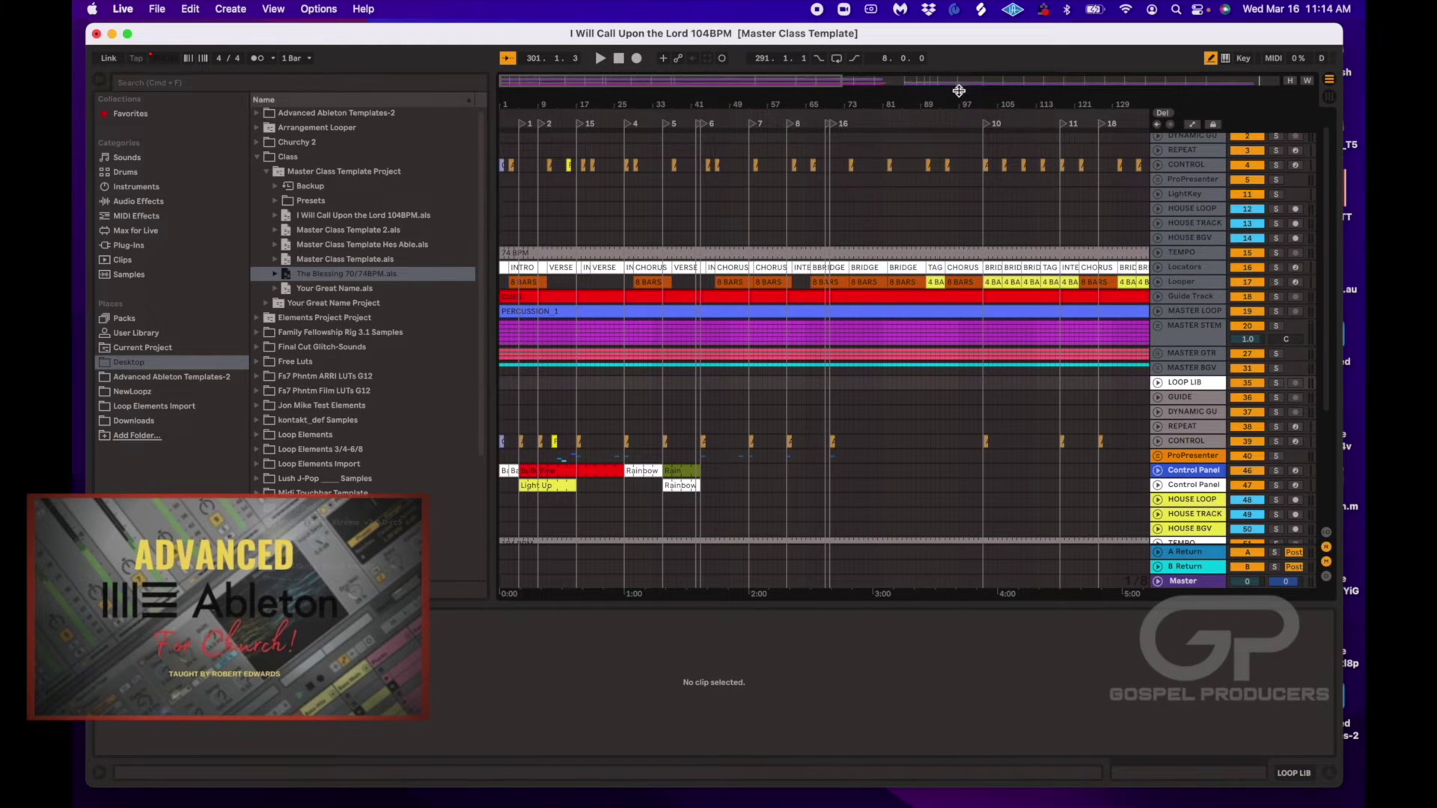
# - Examine how the imported song's tracks and clips sit in the timeline compared with the two existing songs
pyautogui.moveTo(955, 88); pyautogui.dragTo(956, 135)
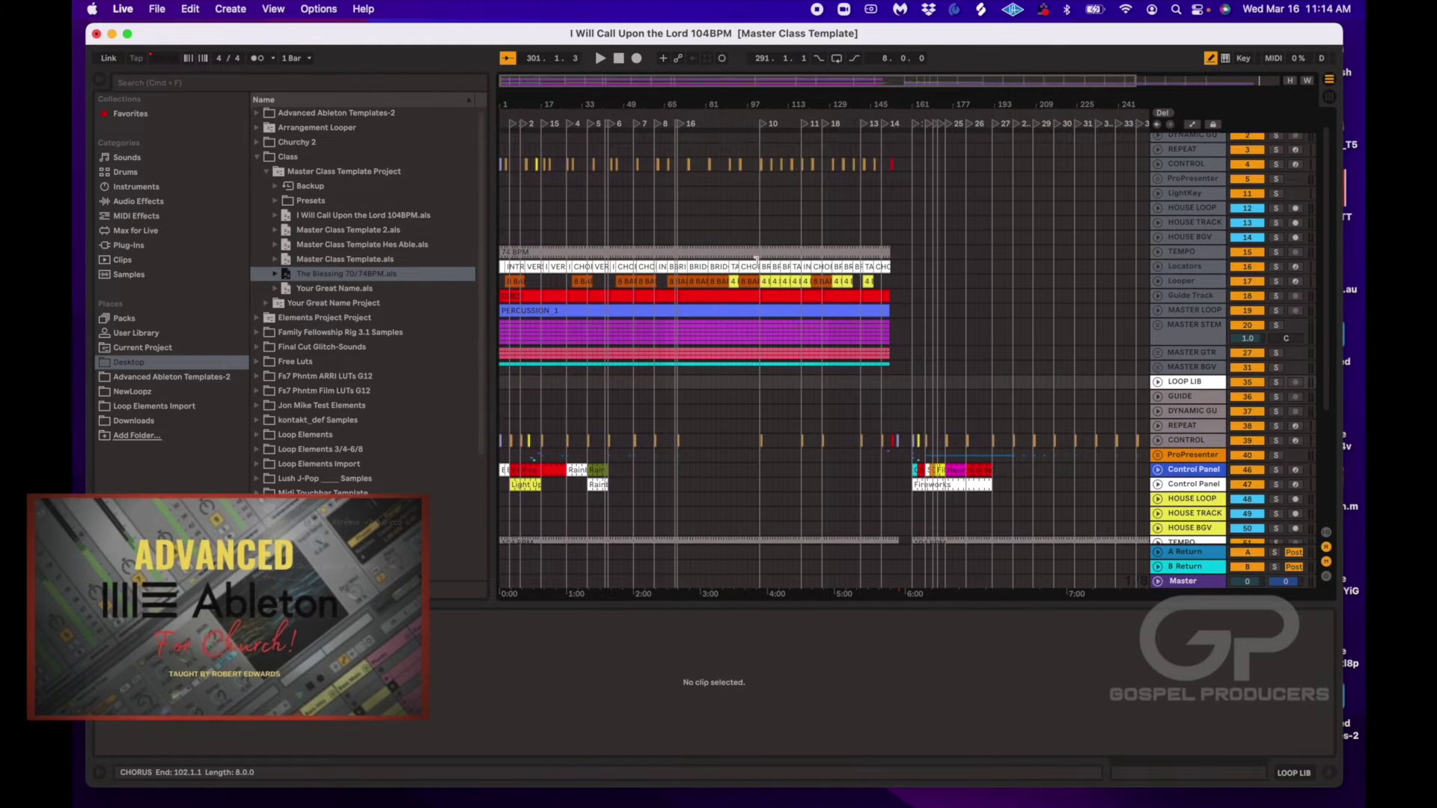
pyautogui.scroll(-4, 758, 267)
pyautogui.scroll(1, 758, 268)
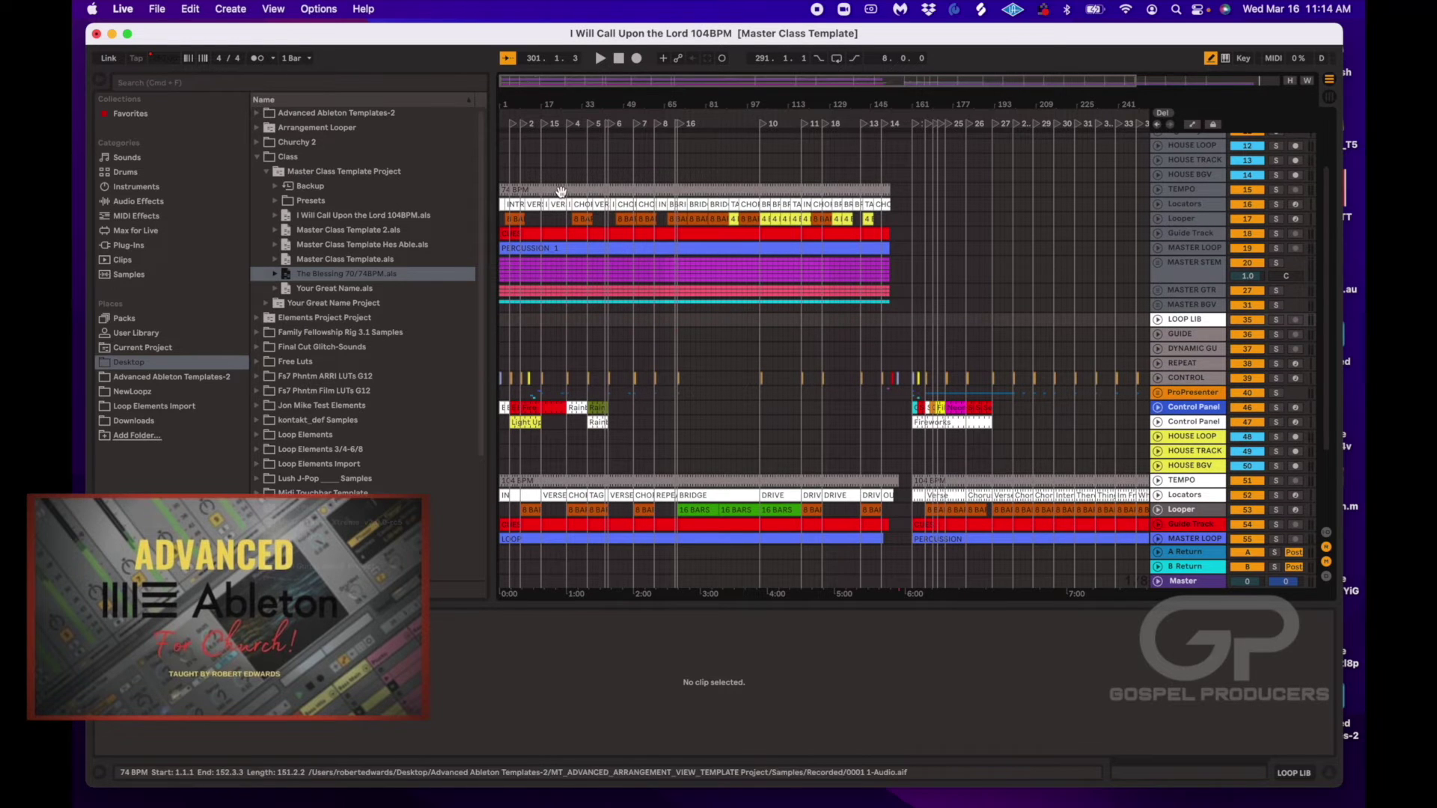
pyautogui.scroll(-3, 560, 191)
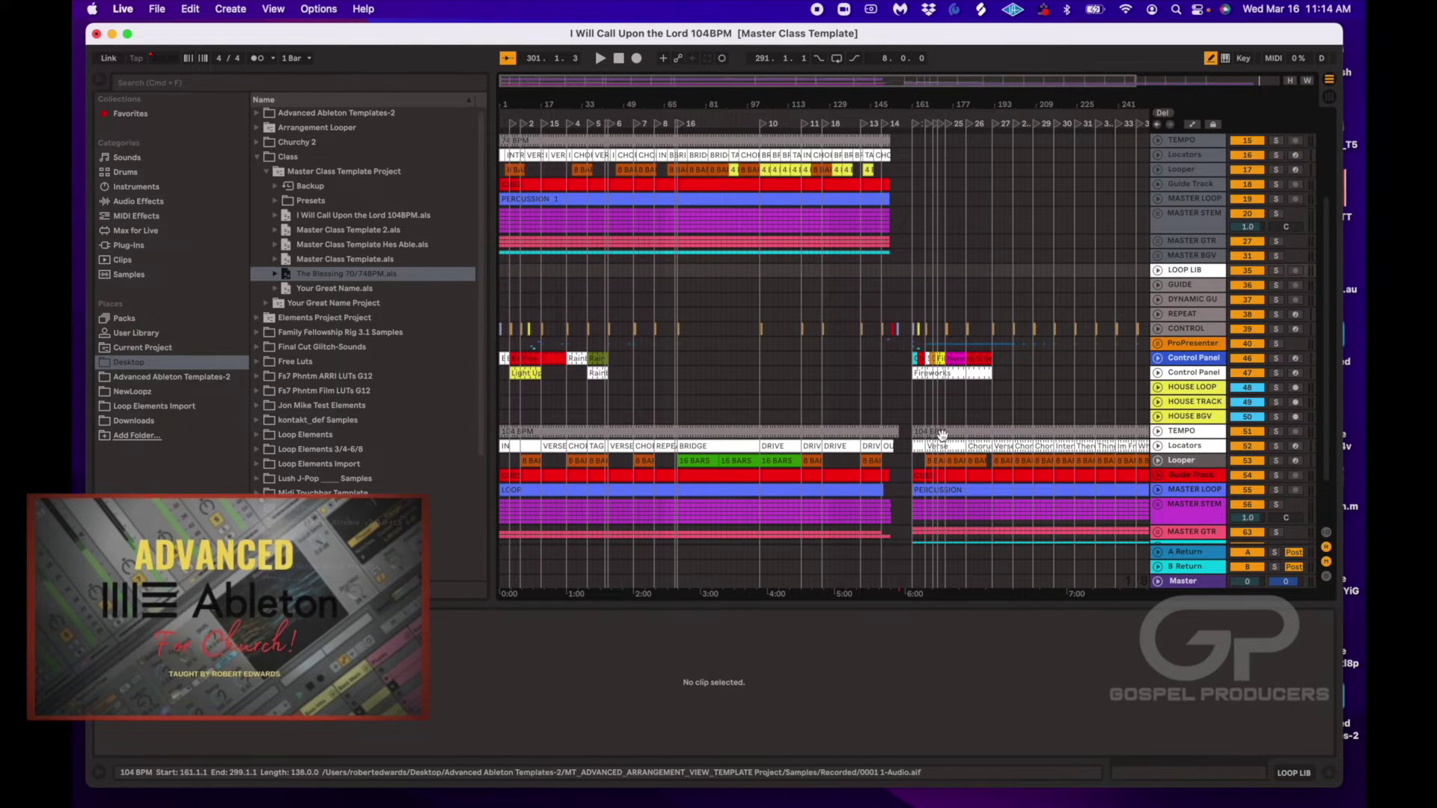
pyautogui.scroll(8, 942, 435)
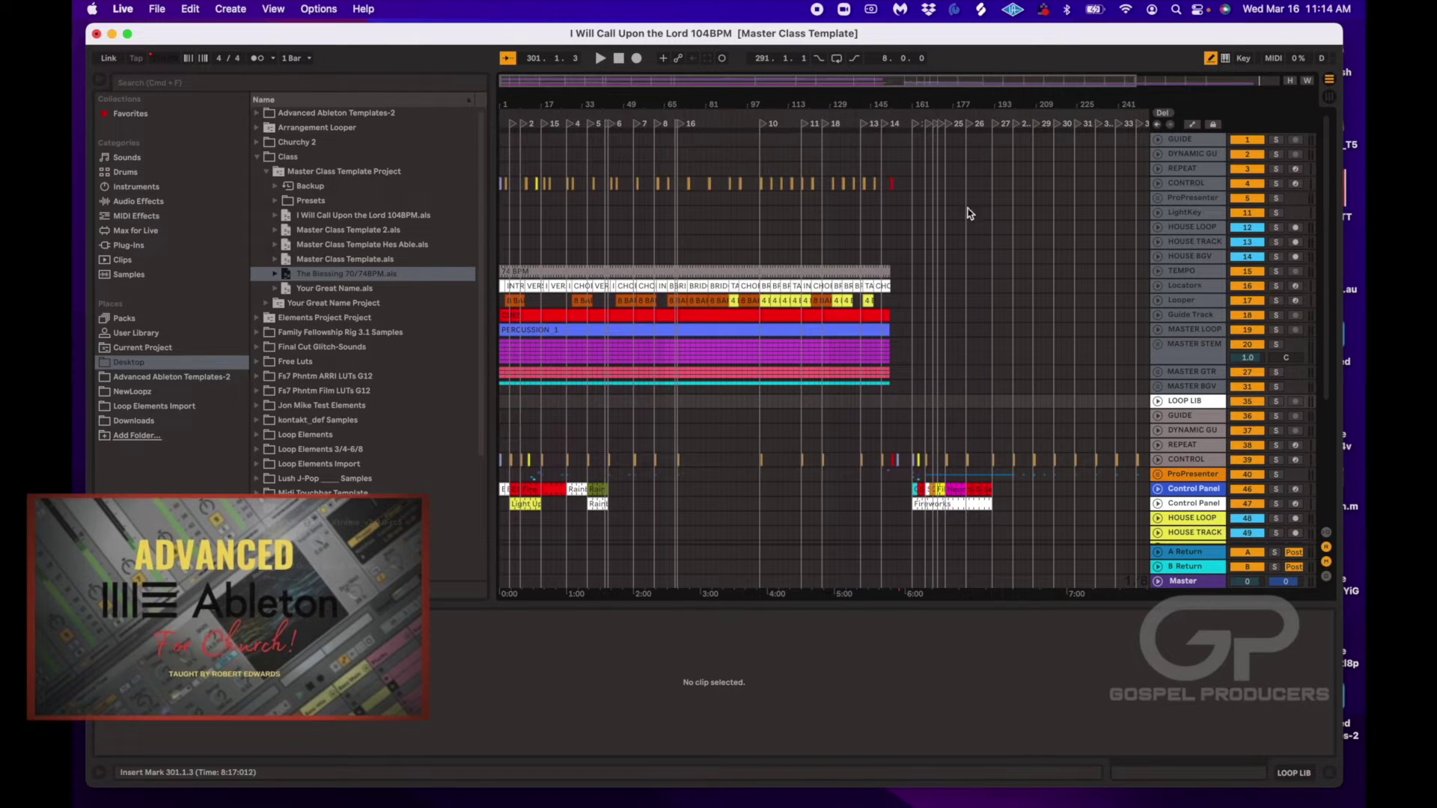
pyautogui.hscroll(4, 975, 255)
pyautogui.scroll(-2, 974, 255)
pyautogui.hscroll(-4, 975, 255)
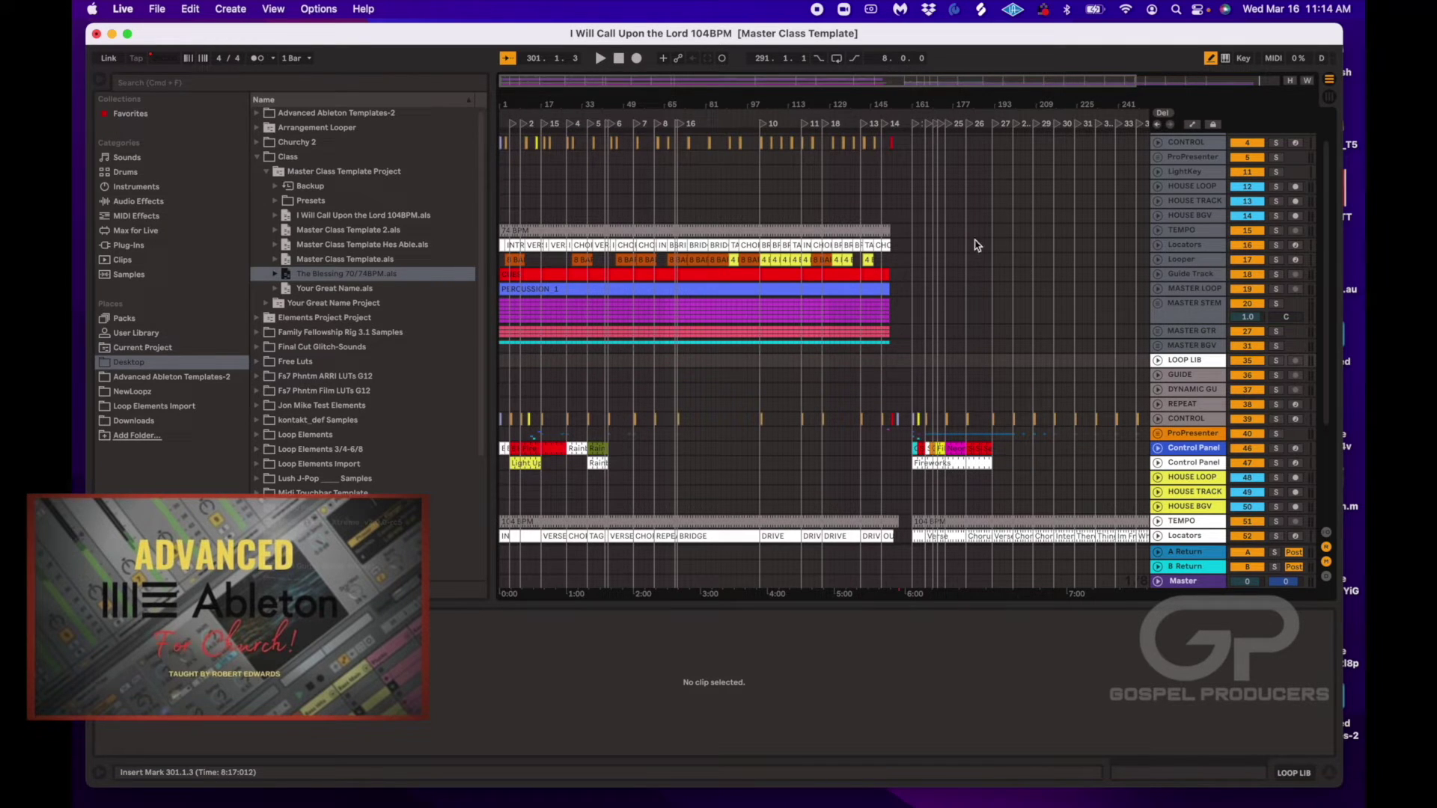
pyautogui.moveTo(853, 105); pyautogui.dragTo(853, 124)
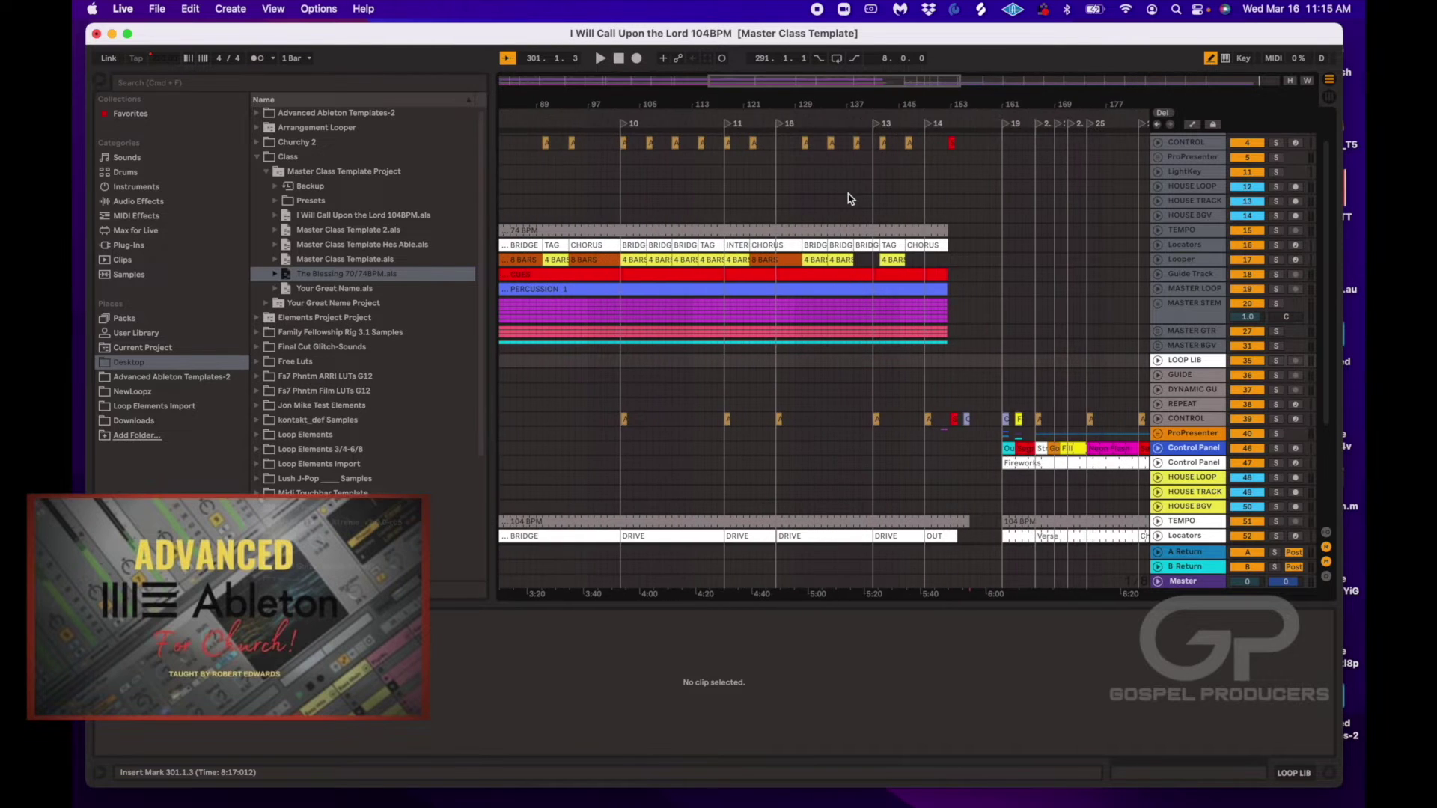
# - Cut all of the imported song's clips, from the TEMPO track through MASTER BGV, across the song's full length from bar 1
pyautogui.hscroll(-10, 850, 197)
pyautogui.scroll(-2, 848, 194)
pyautogui.scroll(-1, 848, 195)
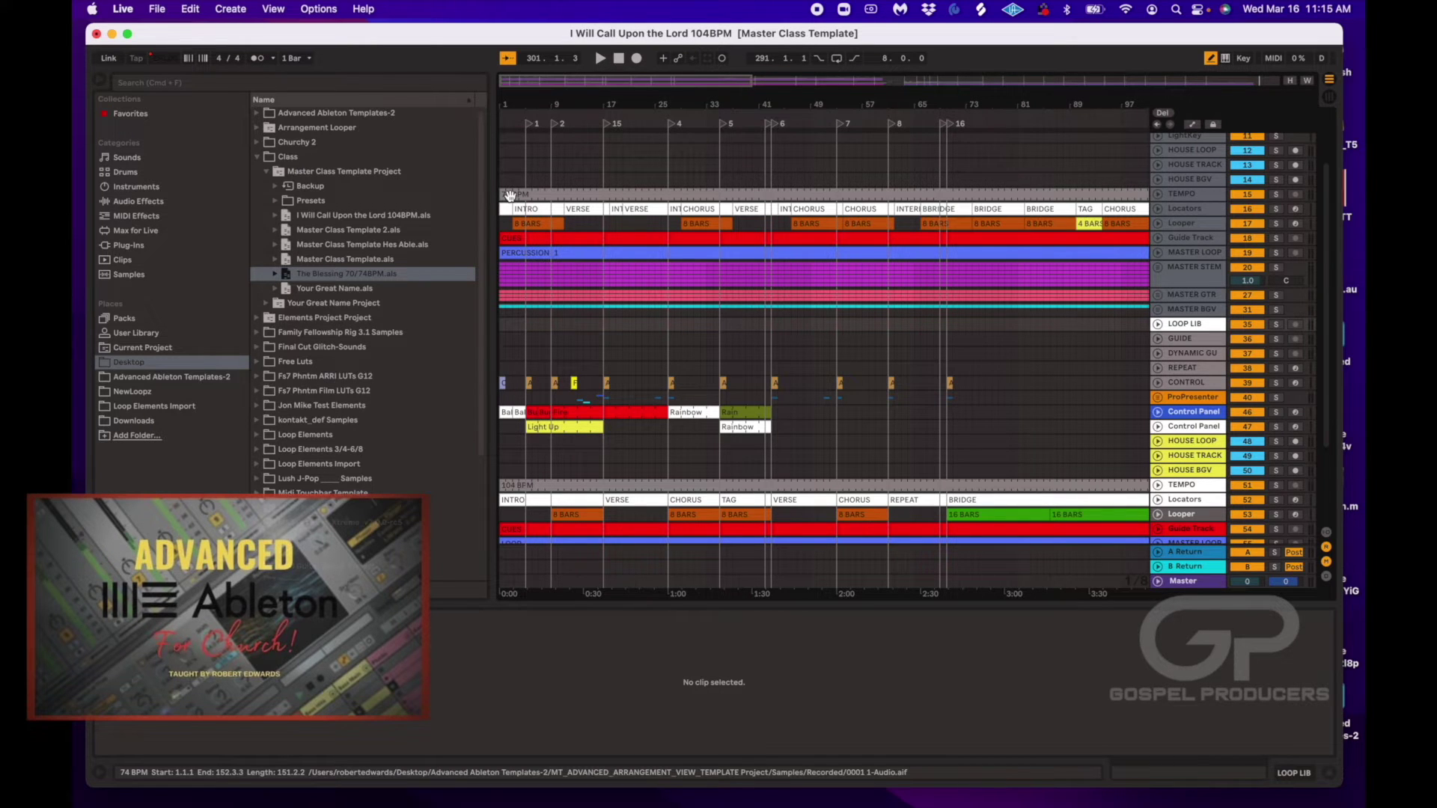
pyautogui.click(512, 238)
pyautogui.hscroll(5, 597, 237)
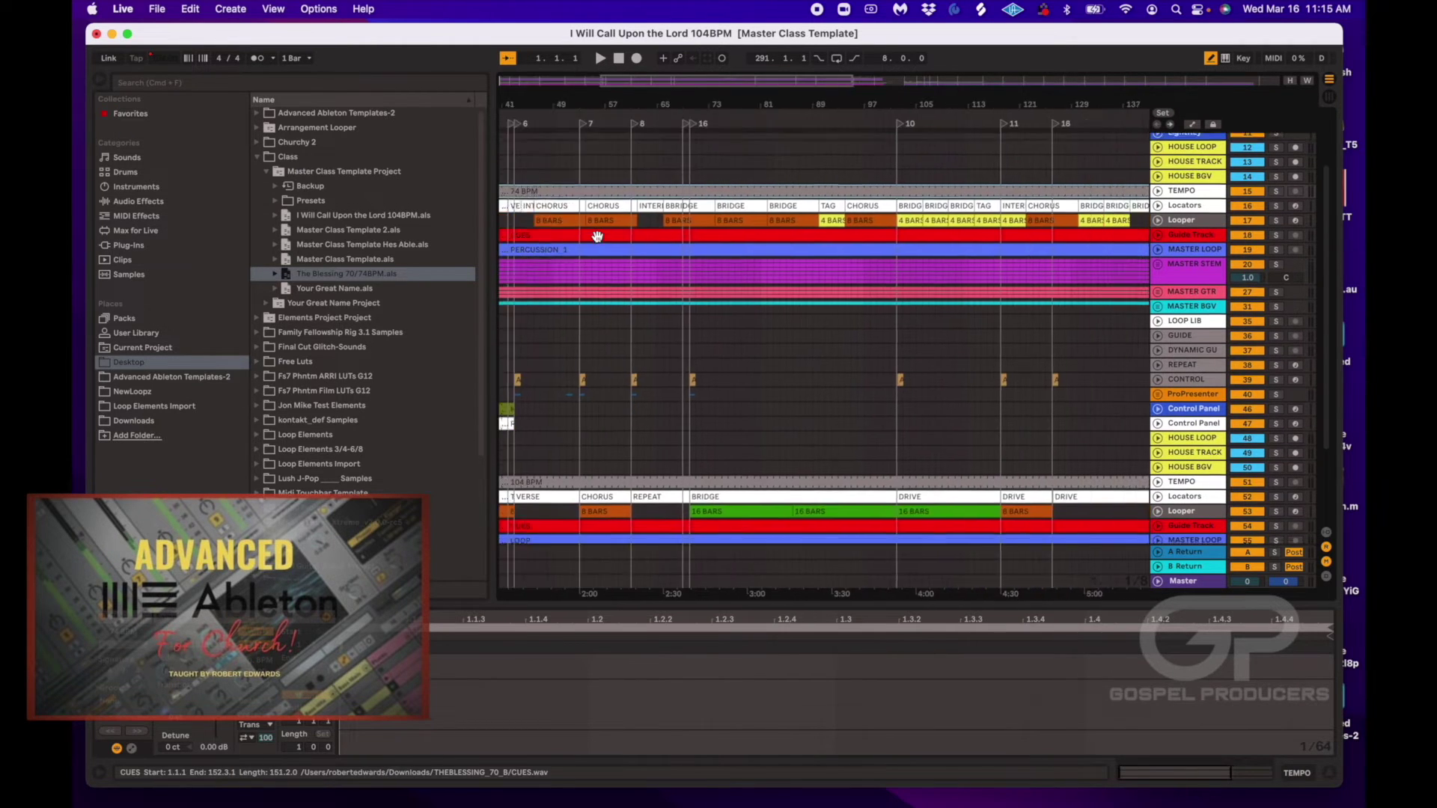
pyautogui.hscroll(8, 597, 237)
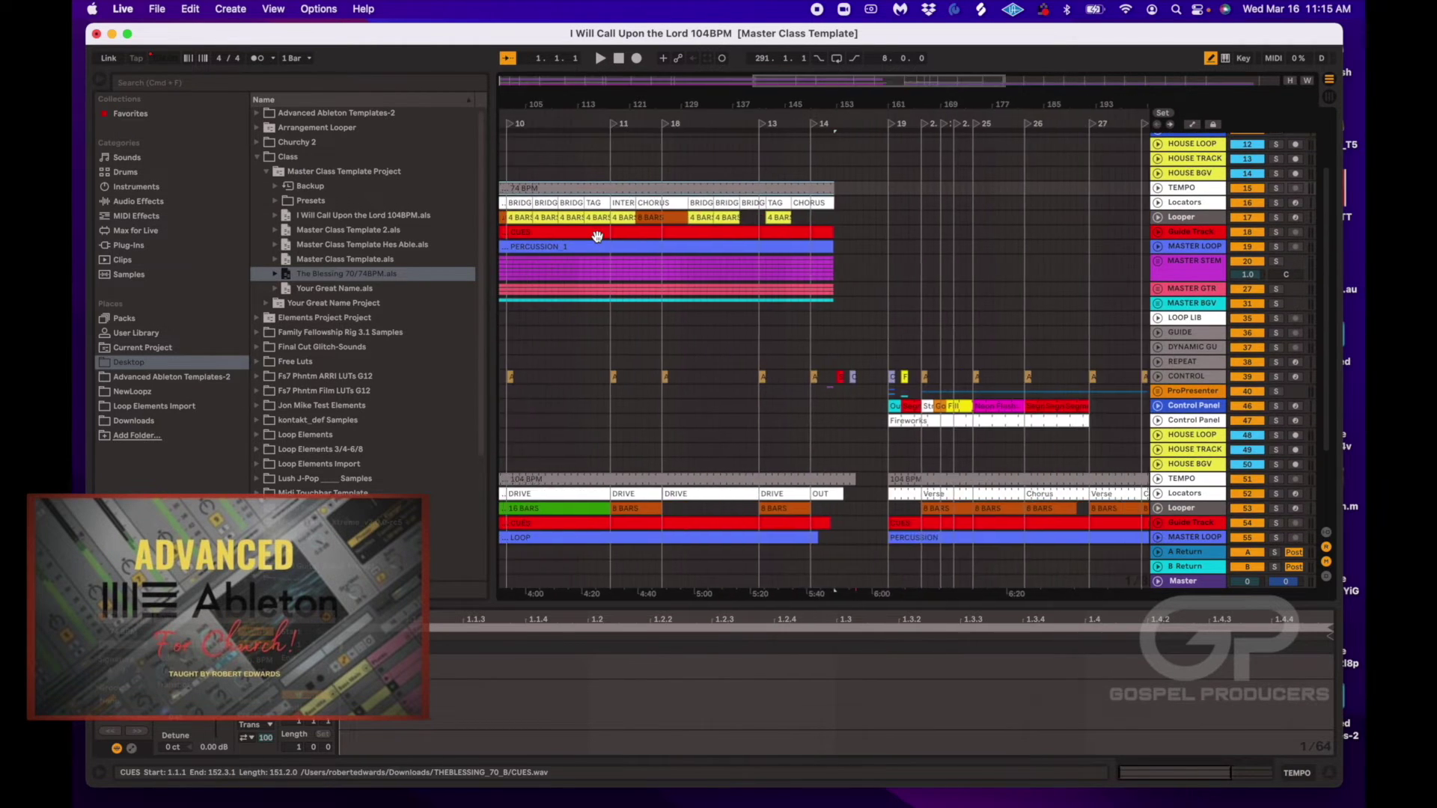
pyautogui.keyDown('shift'); pyautogui.click(833, 303); pyautogui.keyUp('shift')
pyautogui.hscroll(-11, 833, 304)
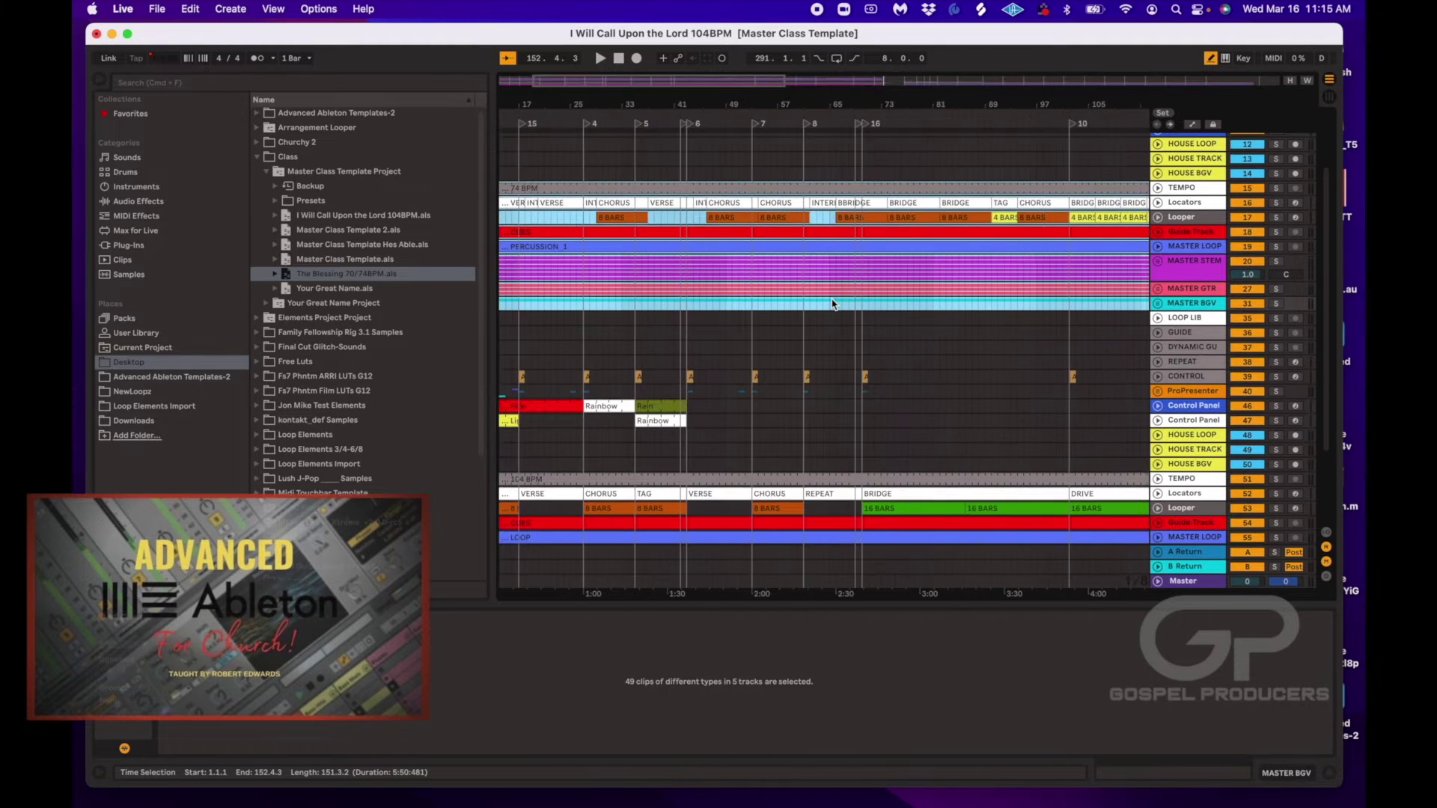
pyautogui.hscroll(-2, 833, 304)
pyautogui.scroll(-1, 835, 304)
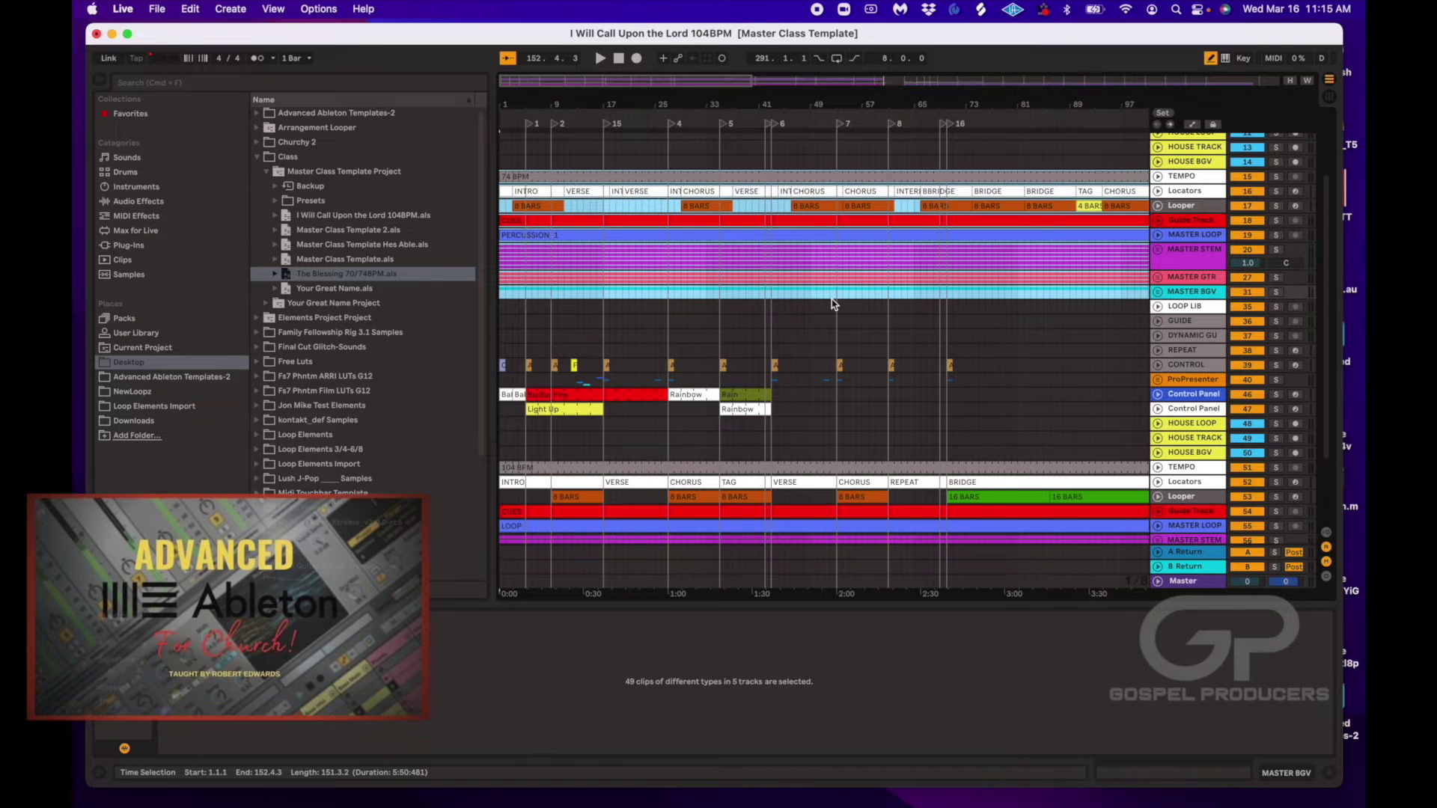
pyautogui.press('Delete')
# - Paste the cut clips at bar 301 on the original template's tracks, starting from its TEMPO track
pyautogui.hscroll(16, 833, 303)
pyautogui.scroll(-2, 832, 304)
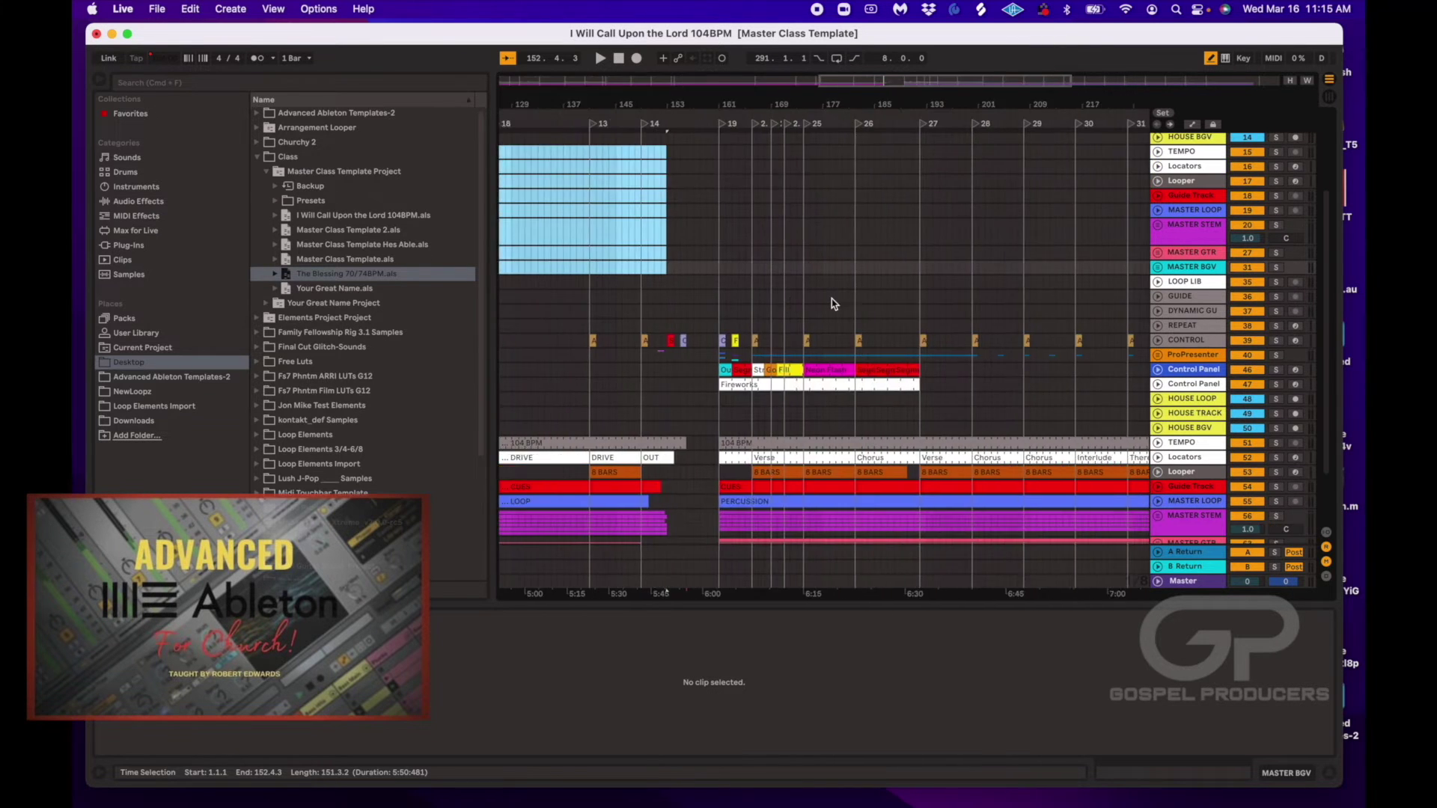
pyautogui.hscroll(10, 832, 304)
pyautogui.scroll(-3, 832, 303)
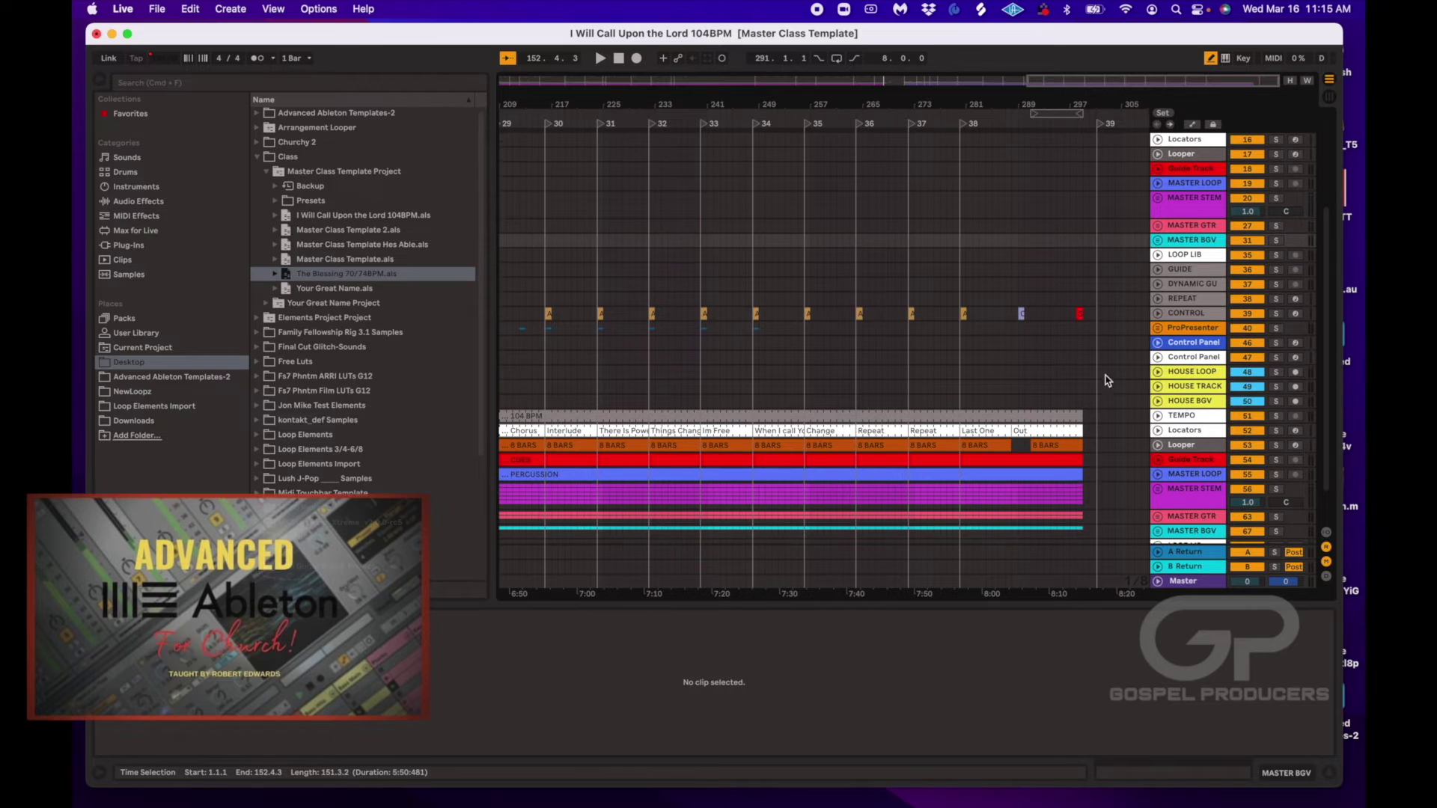
pyautogui.click(1096, 422)
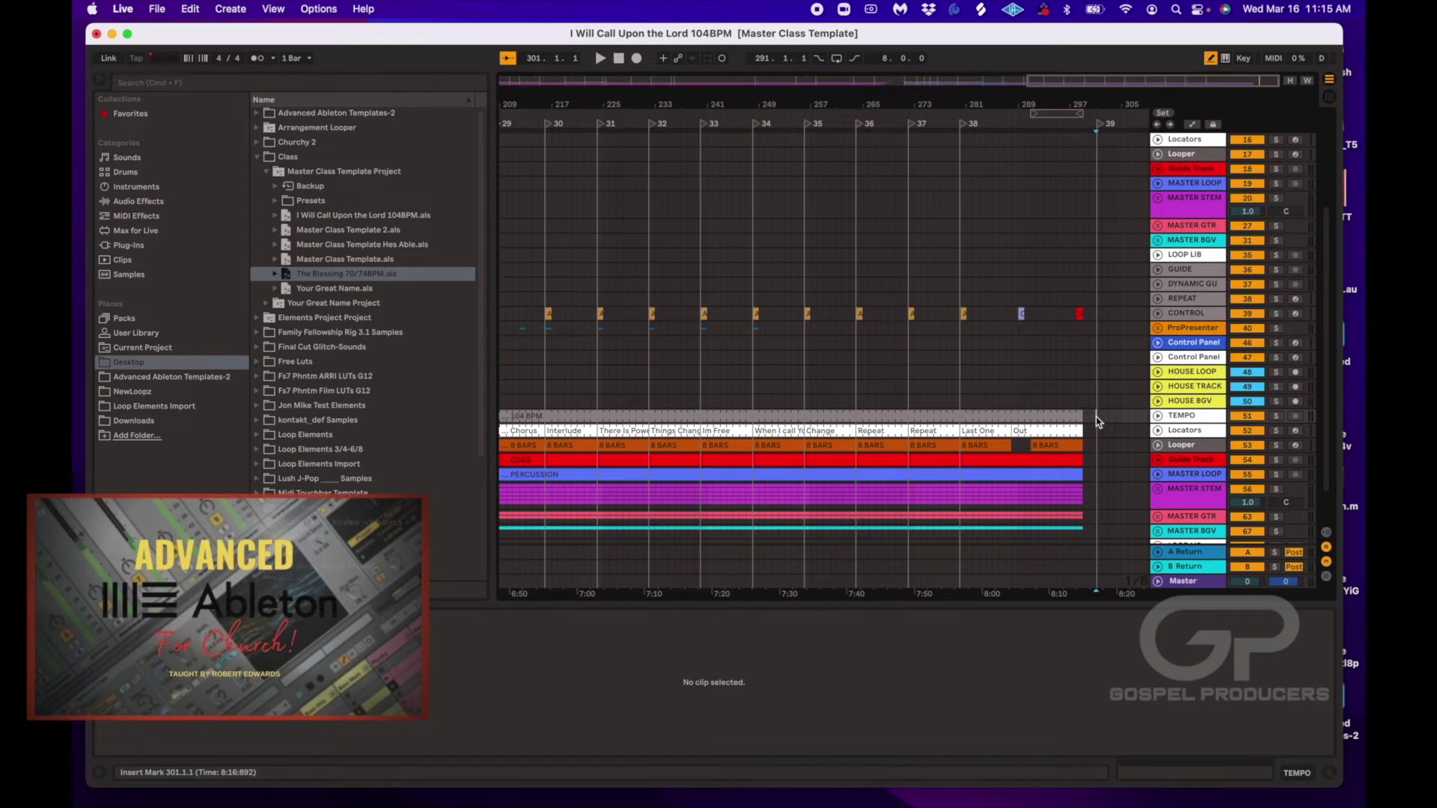
pyautogui.press('super+v')
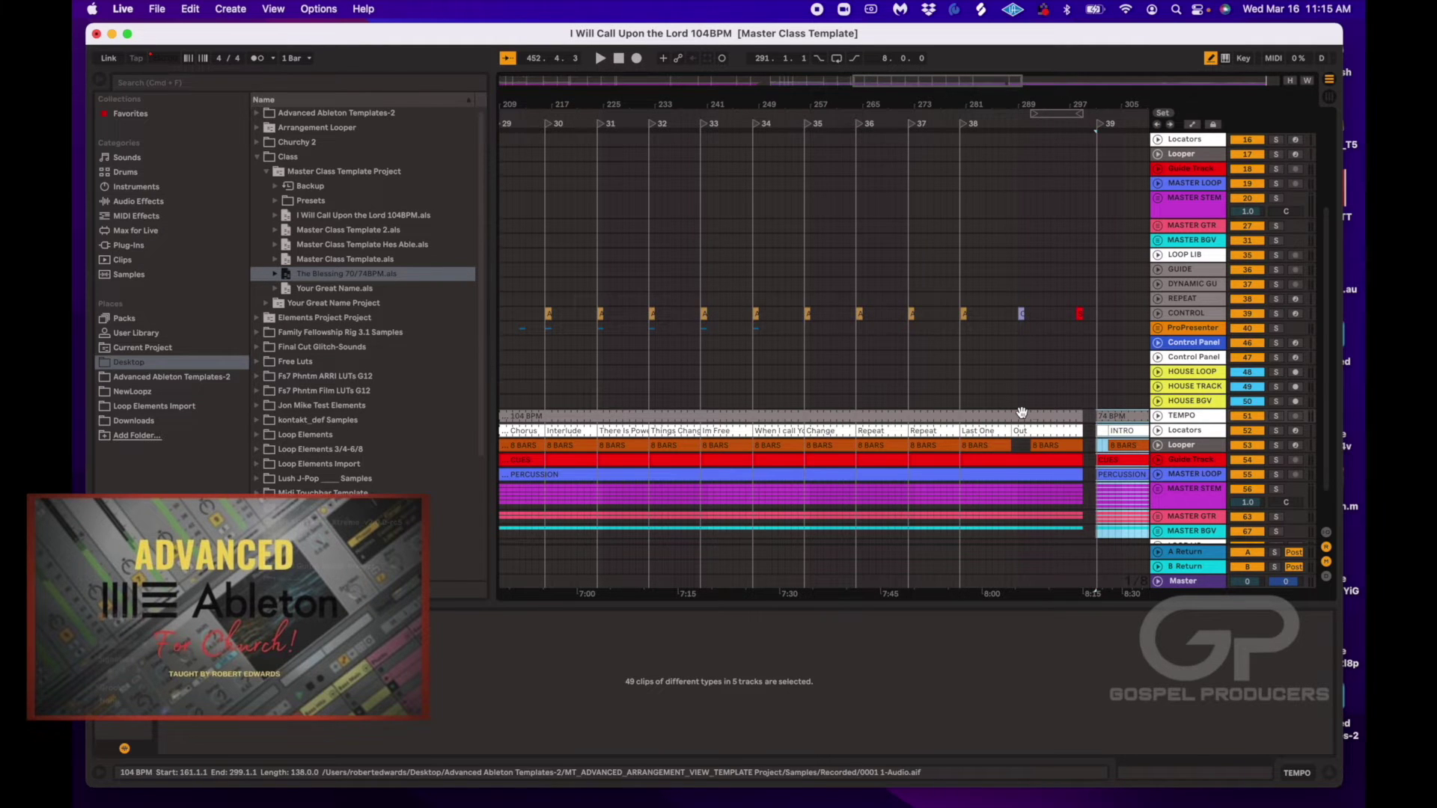
# - Shift the pasted song's clips to start at 301.1.3, in line with locator 39
pyautogui.hscroll(-3, 1021, 412)
pyautogui.hscroll(3, 1022, 412)
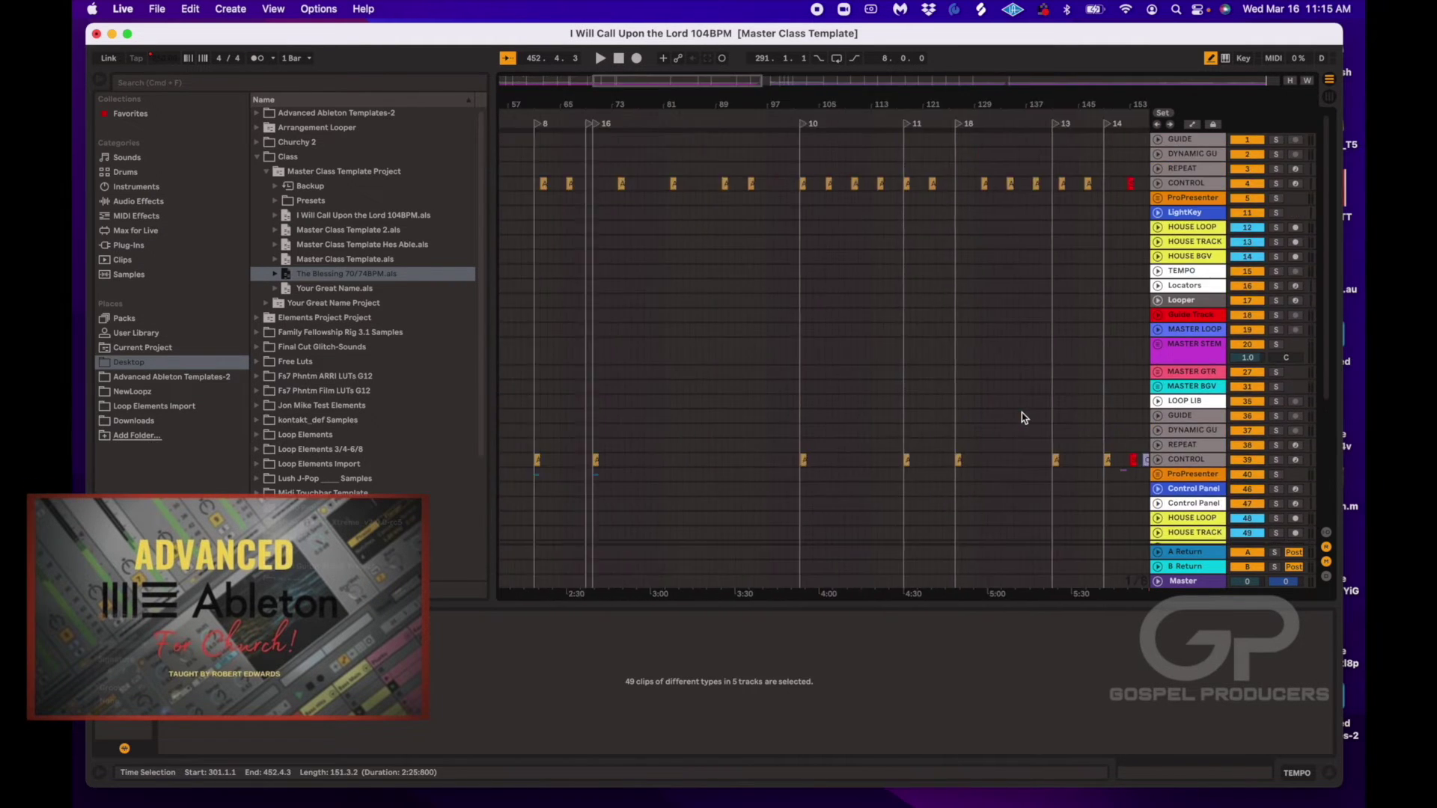
pyautogui.hscroll(3, 1021, 416)
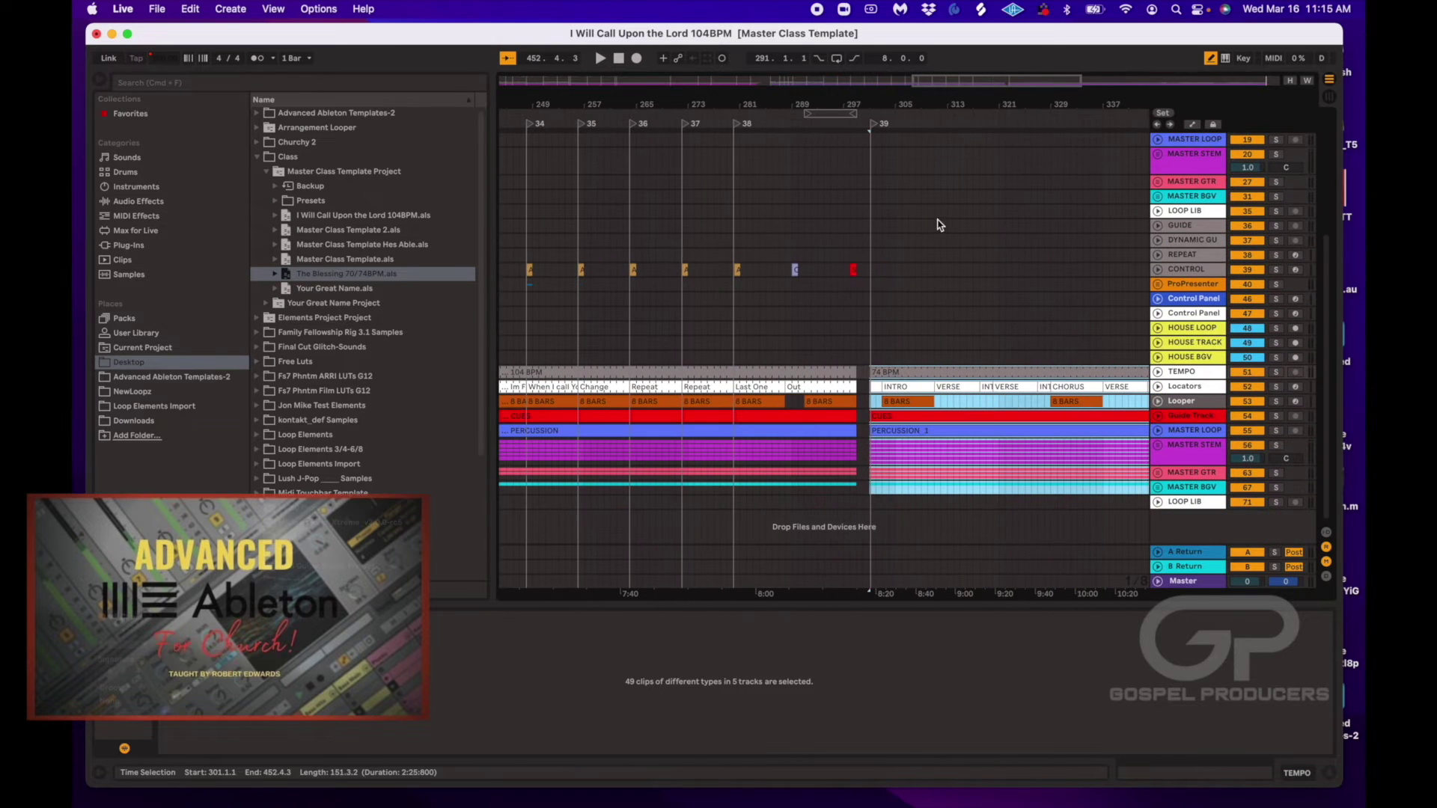
pyautogui.moveTo(893, 104); pyautogui.dragTo(861, 300)
pyautogui.moveTo(826, 372); pyautogui.dragTo(832, 371)
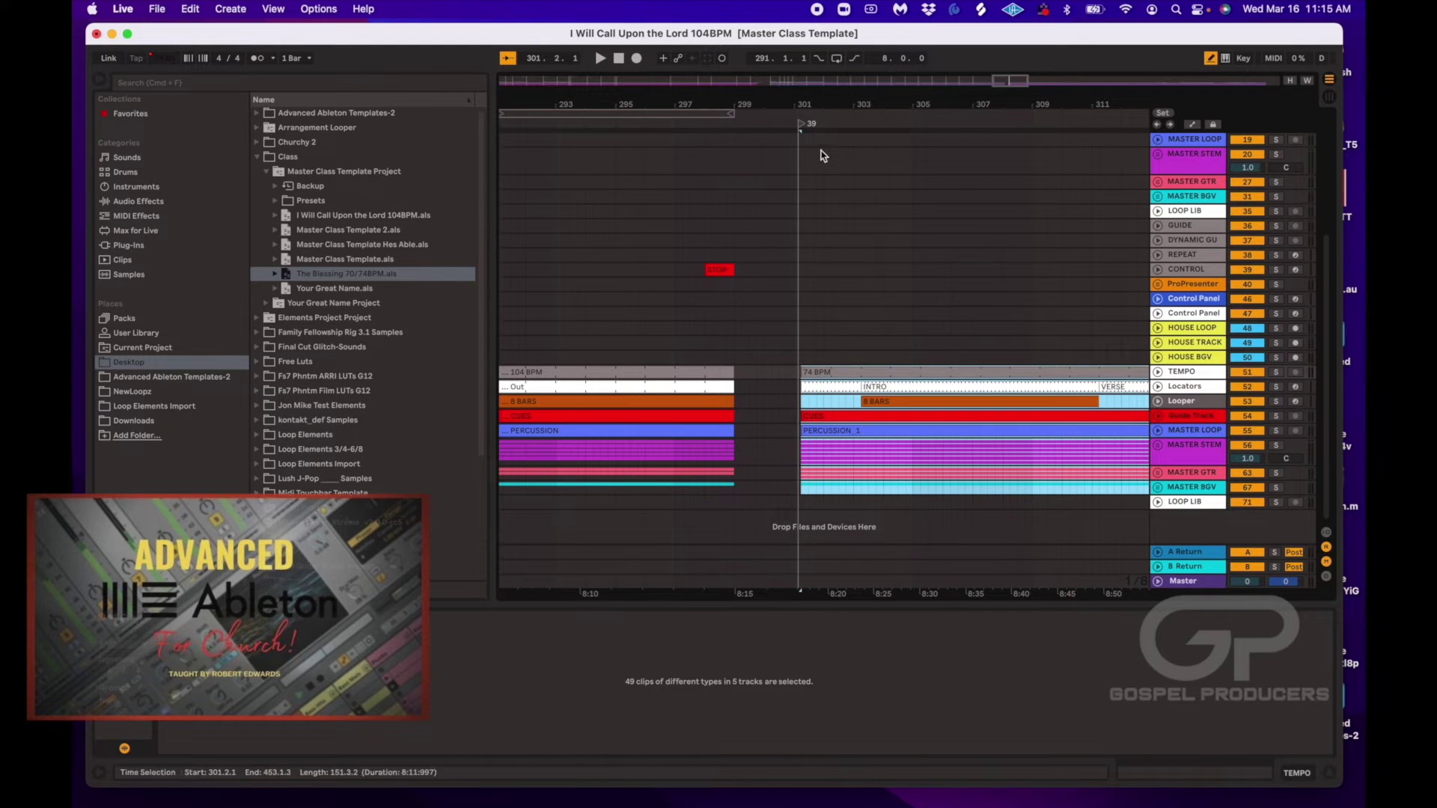
pyautogui.scroll(3, 836, 364)
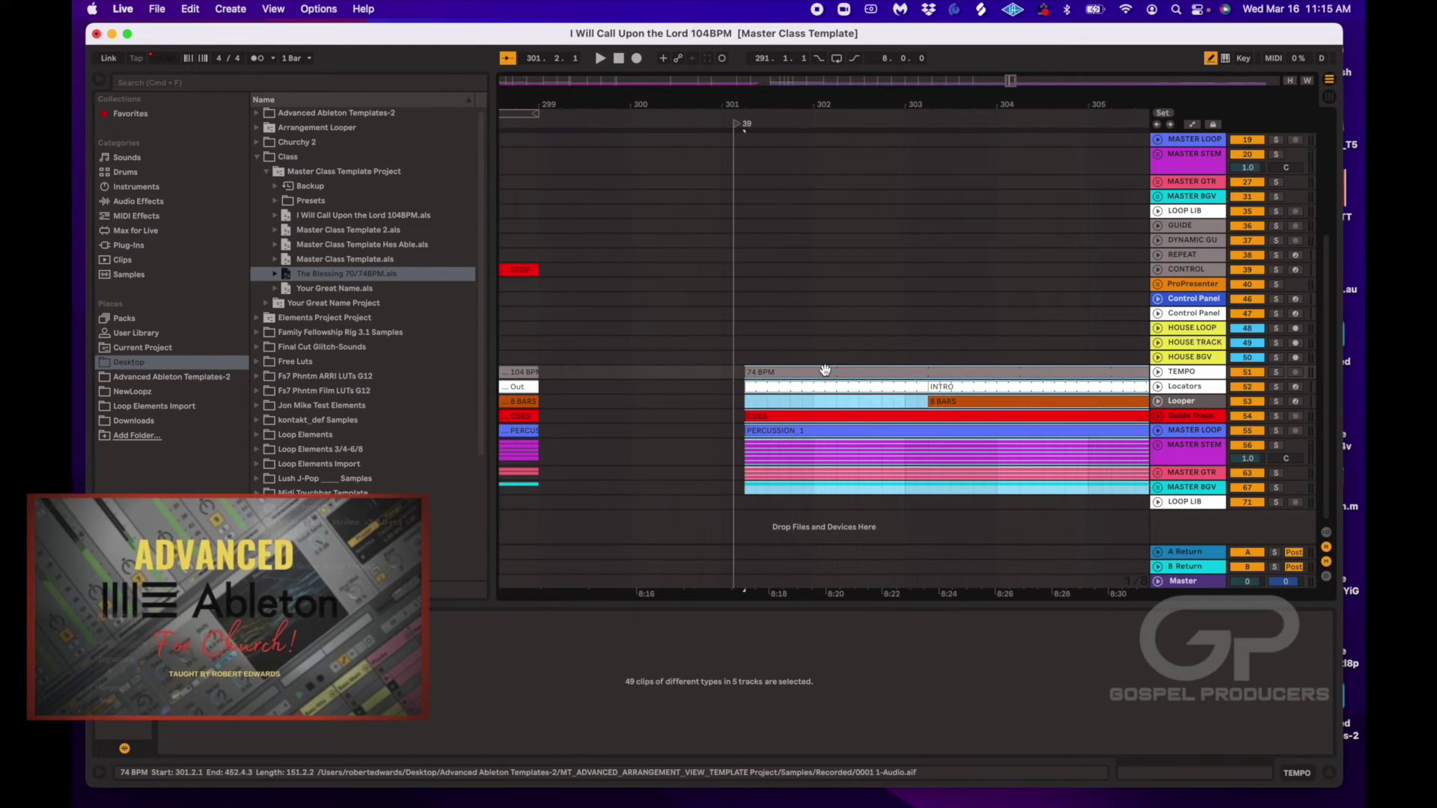
pyautogui.moveTo(826, 372); pyautogui.dragTo(814, 375)
pyautogui.scroll(3, 814, 375)
pyautogui.hscroll(-3, 814, 375)
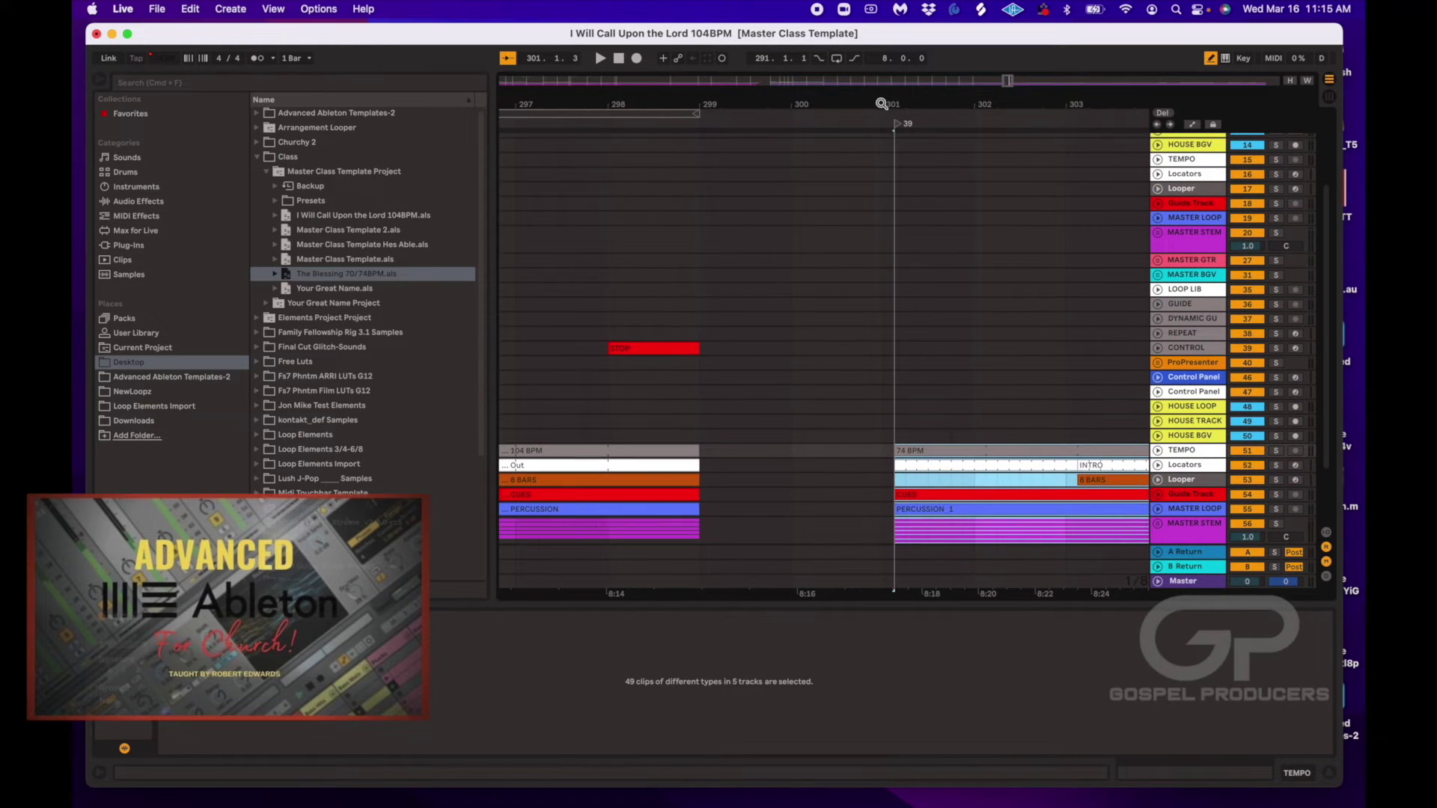
# - Move locator 39 and the pasted song's clips so that both start exactly at 301.1.1
pyautogui.moveTo(901, 123); pyautogui.dragTo(887, 124)
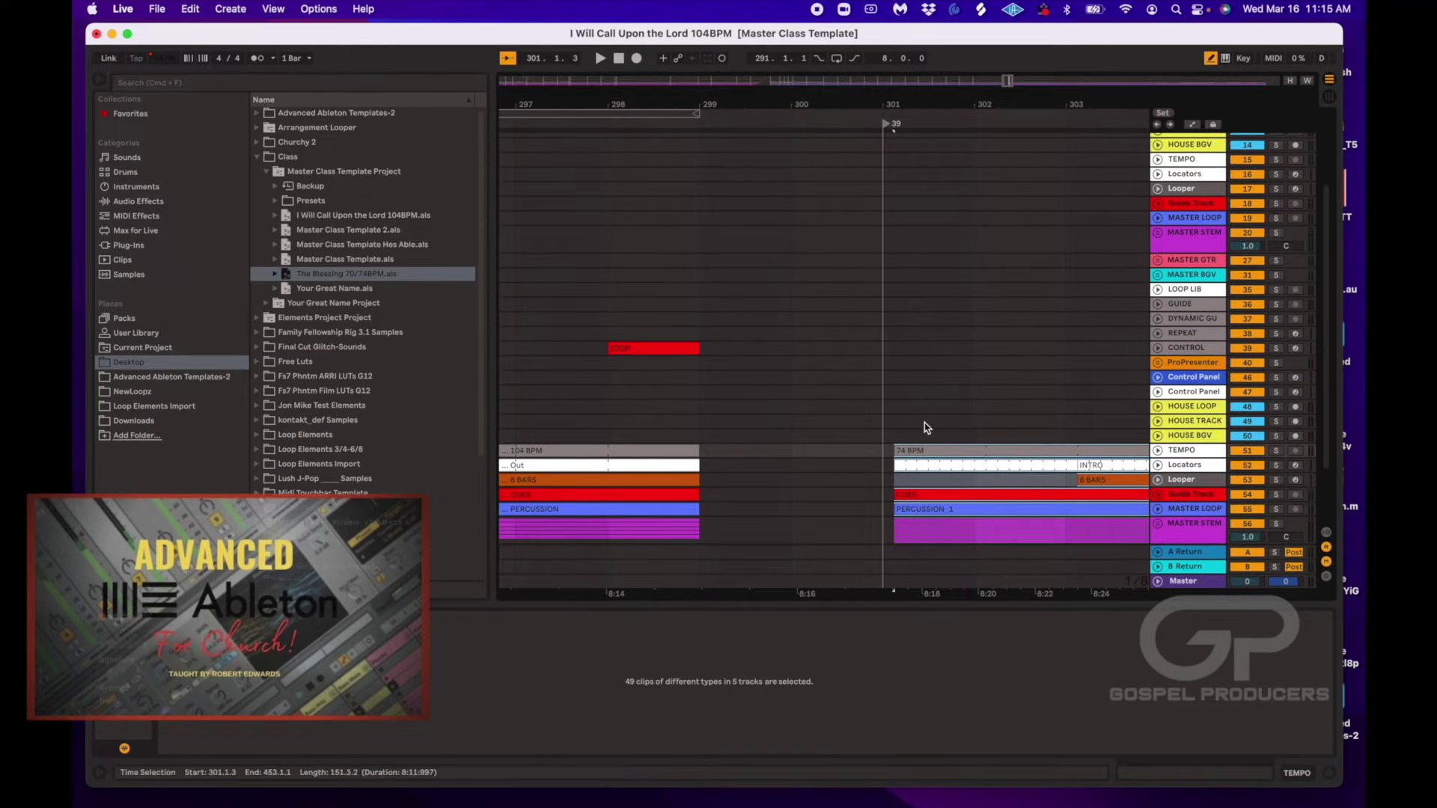
pyautogui.moveTo(921, 450); pyautogui.dragTo(910, 450)
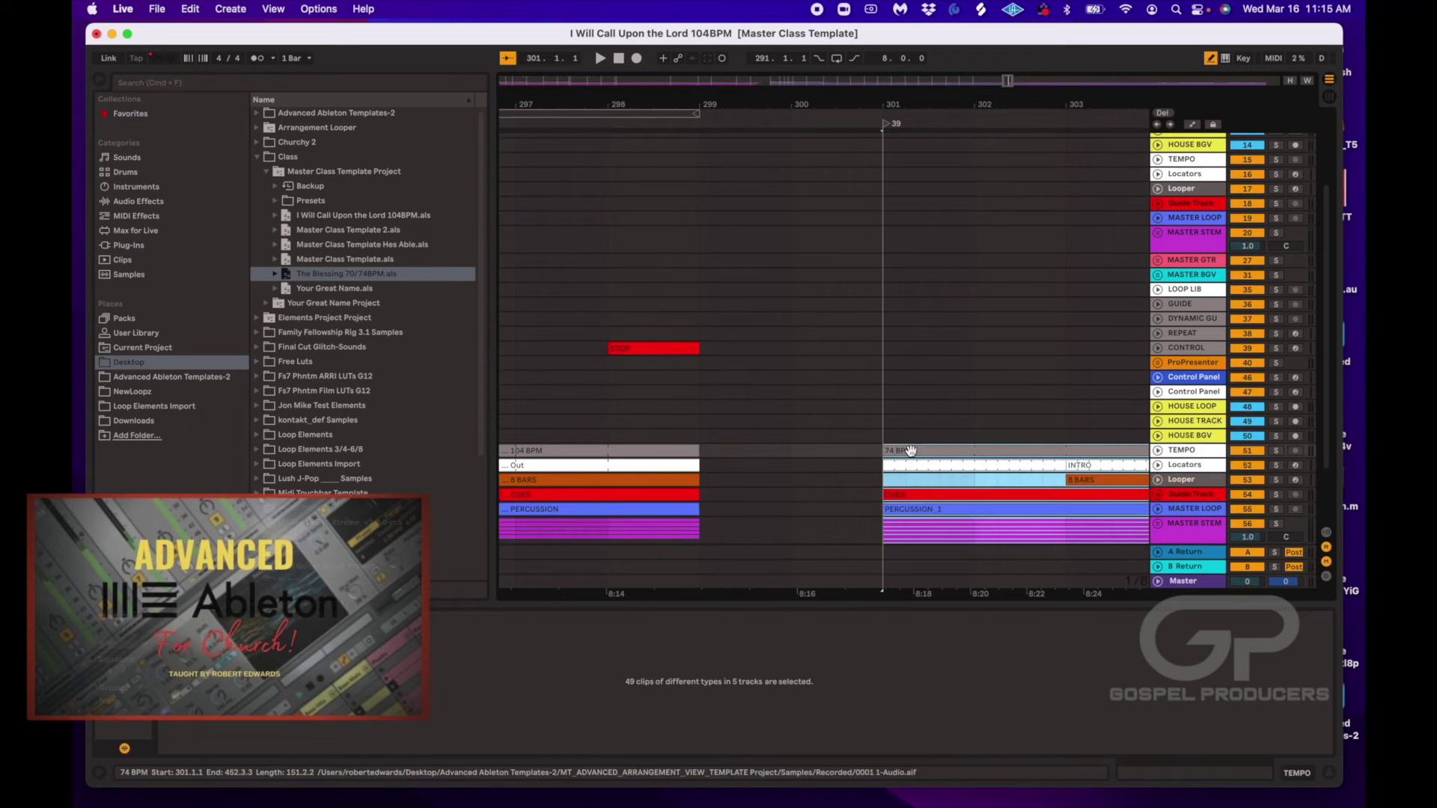
pyautogui.scroll(5, 910, 449)
pyautogui.press('-')
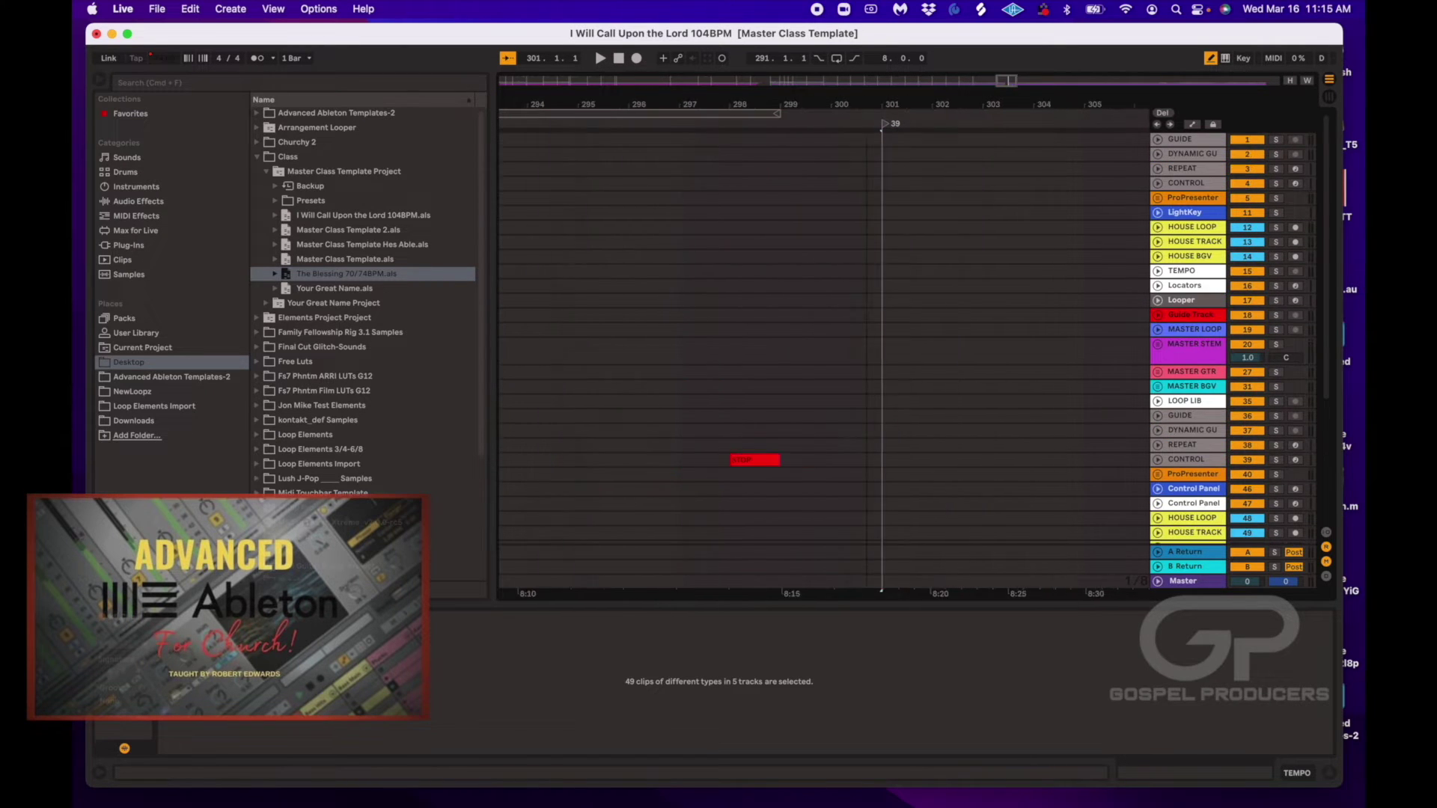
# - Cut all clips on the imported song's CONTROL track, from the first clip at bar 1 through the STOP clip at 152.3.3
pyautogui.press('-')
pyautogui.press('-')
pyautogui.press('-')
pyautogui.scroll(-5, 868, 235)
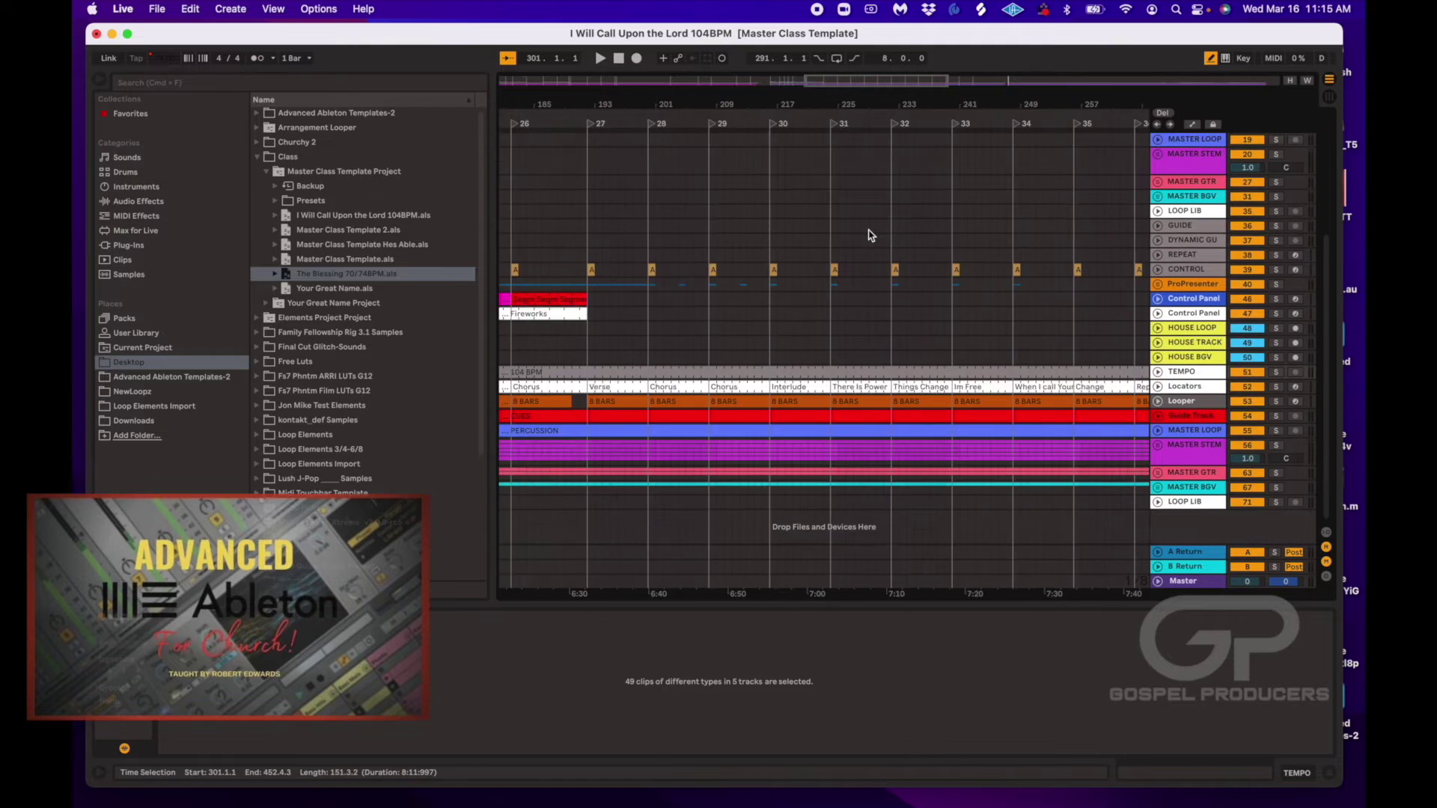
pyautogui.hscroll(-20, 868, 235)
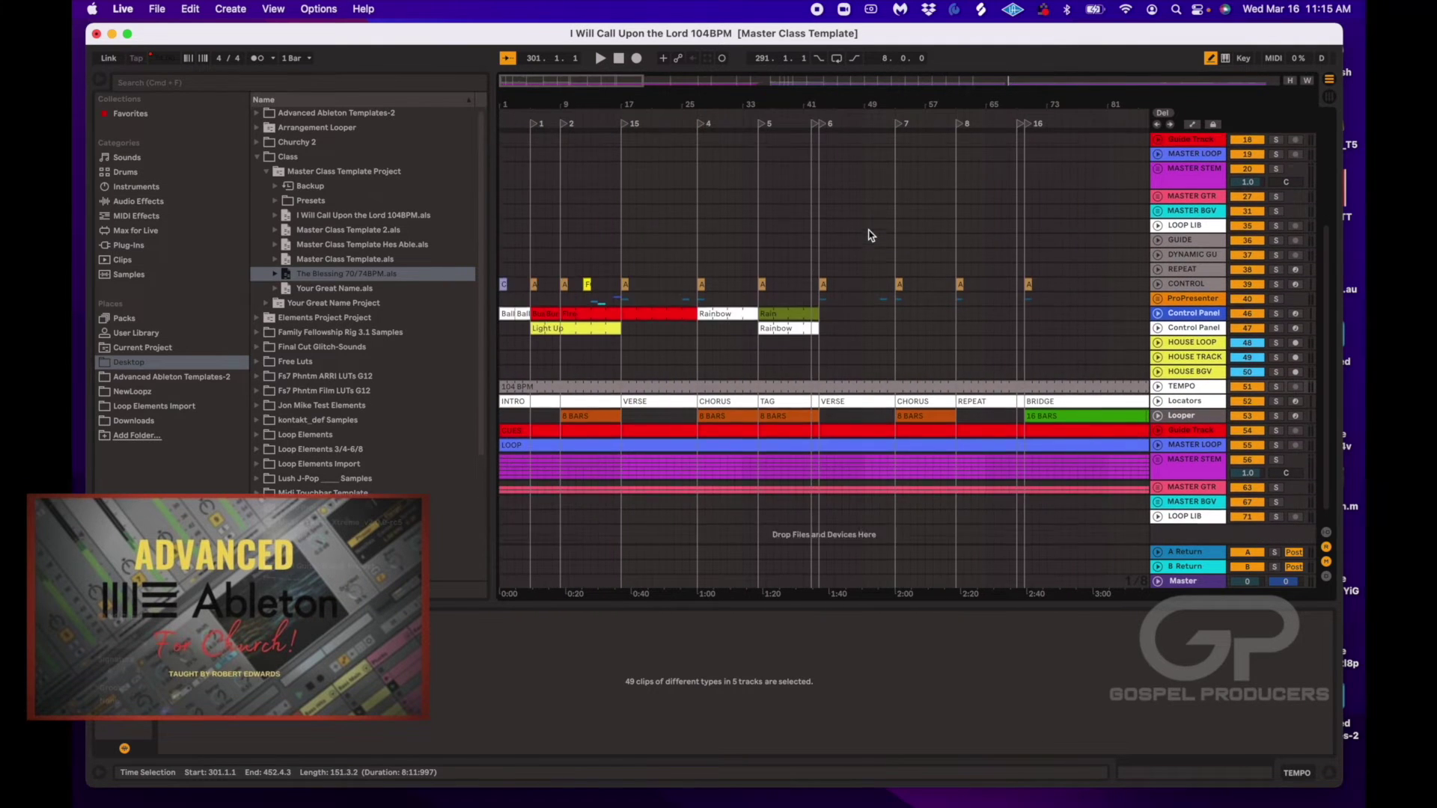
pyautogui.scroll(5, 868, 235)
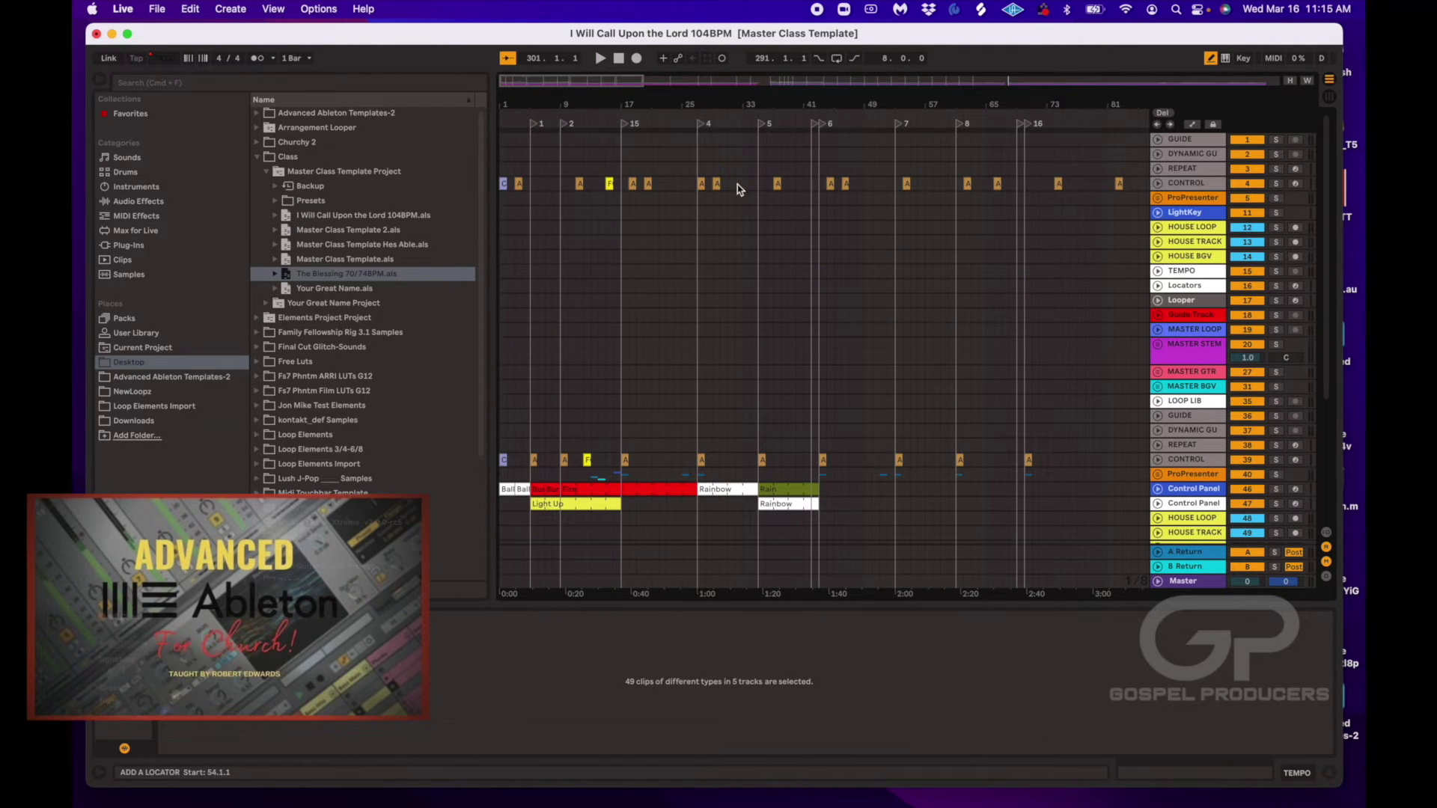
pyautogui.click(502, 183)
pyautogui.hscroll(15, 546, 192)
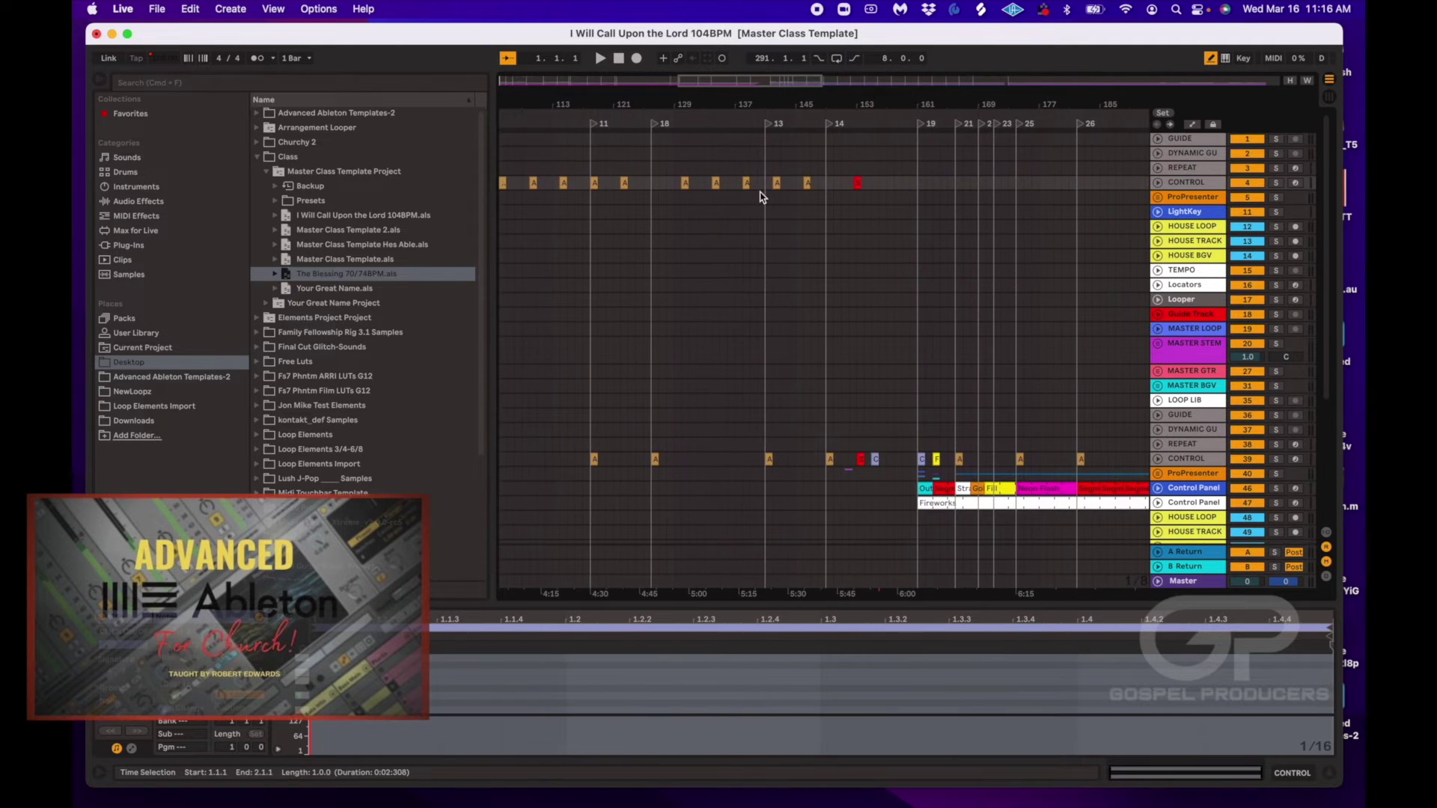
pyautogui.keyDown('shift'); pyautogui.click(856, 183); pyautogui.keyUp('shift')
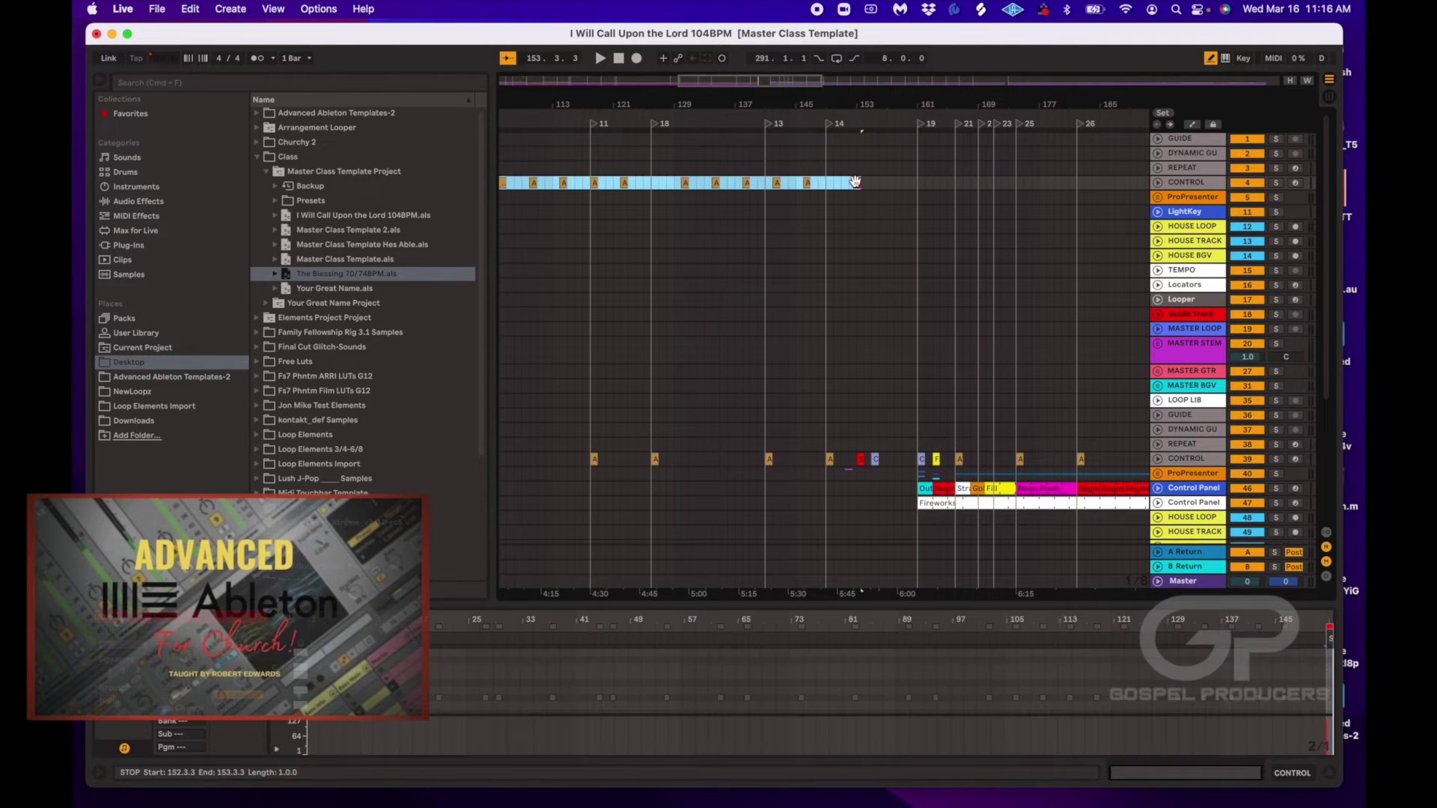
pyautogui.click(855, 181)
# - Paste the cut CONTROL clips onto the original template's CONTROL track at 301.1.1, in line with locator 39
pyautogui.hscroll(15, 853, 183)
pyautogui.scroll(-5, 852, 183)
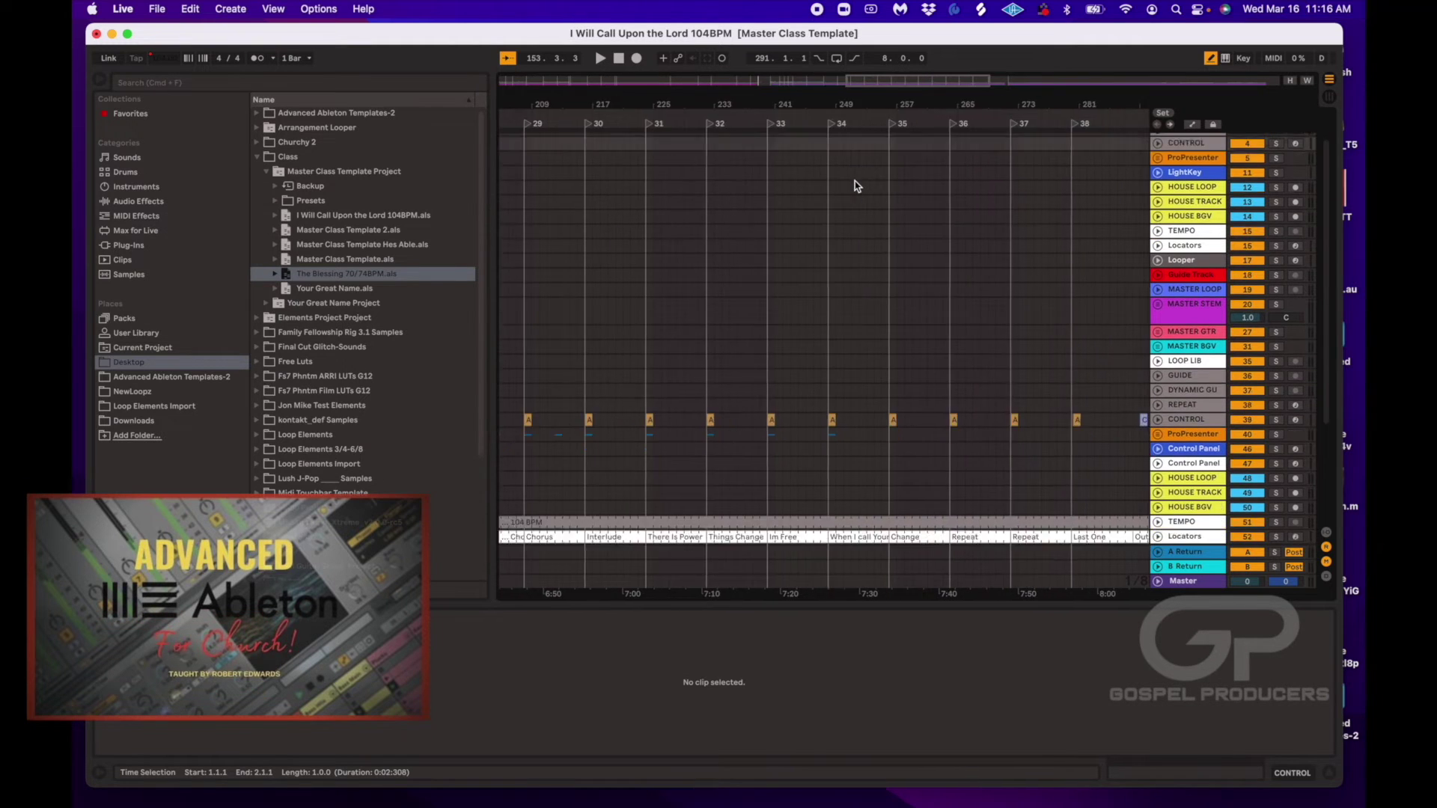
pyautogui.hscroll(15, 846, 183)
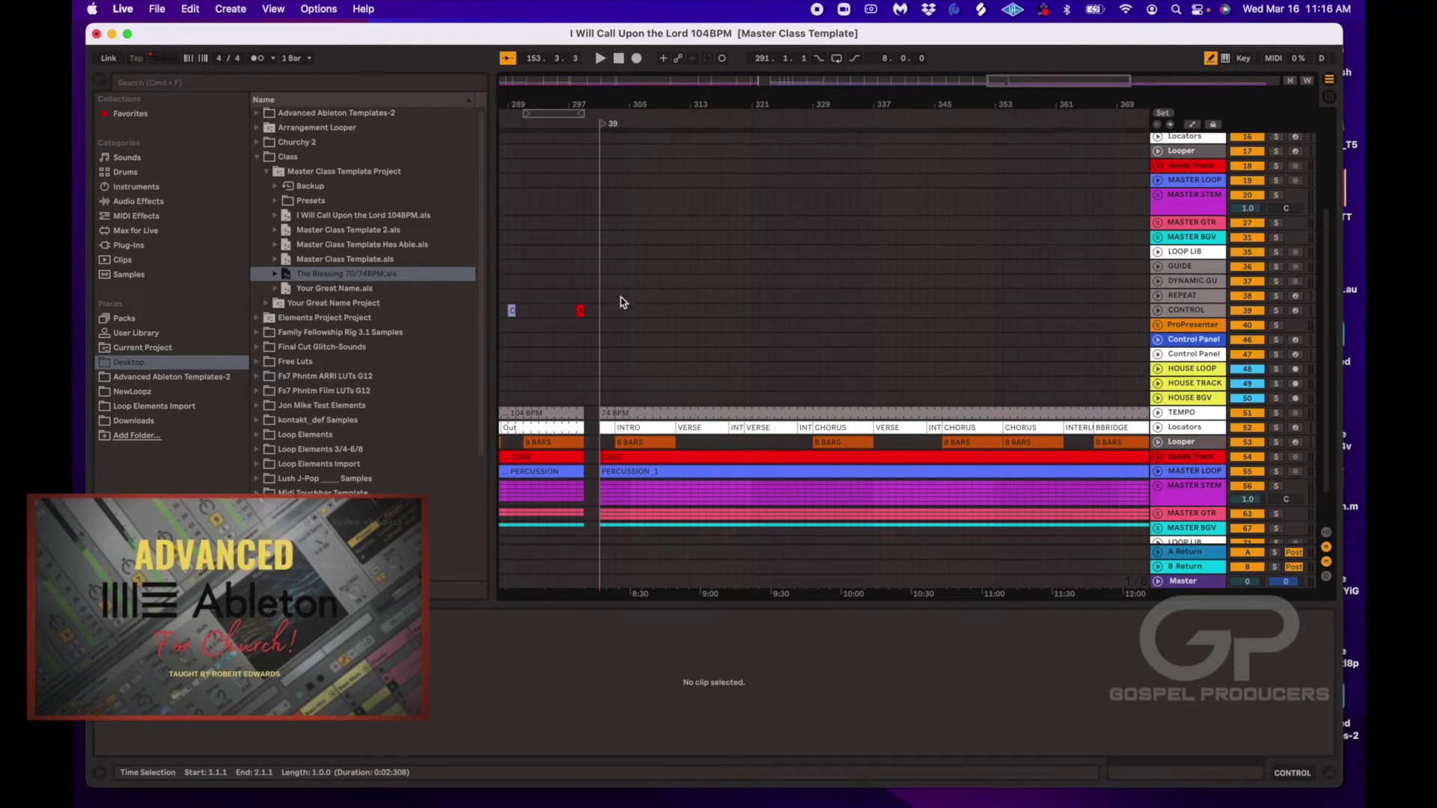
pyautogui.click(601, 310)
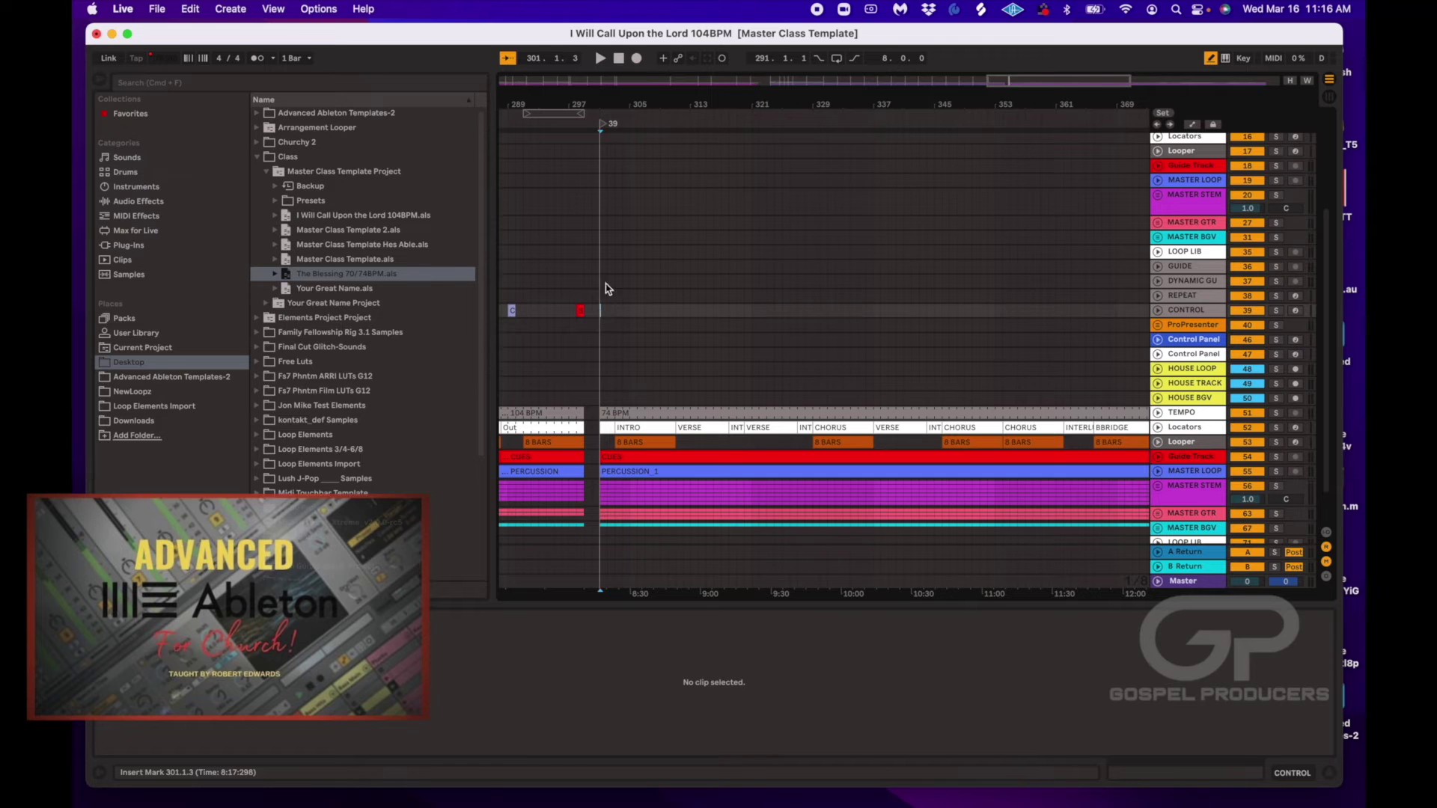
pyautogui.scroll(3, 655, 464)
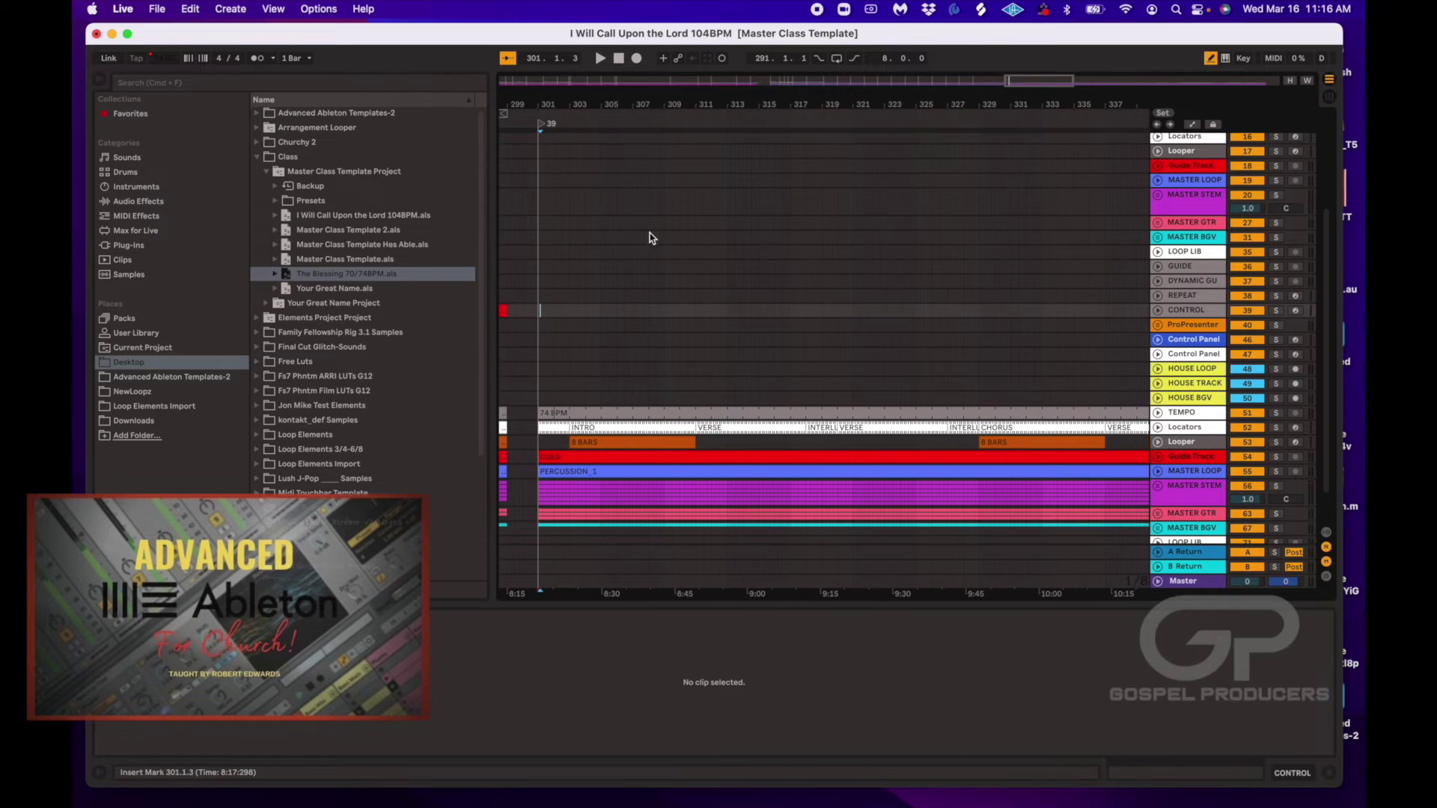
pyautogui.scroll(3, 609, 208)
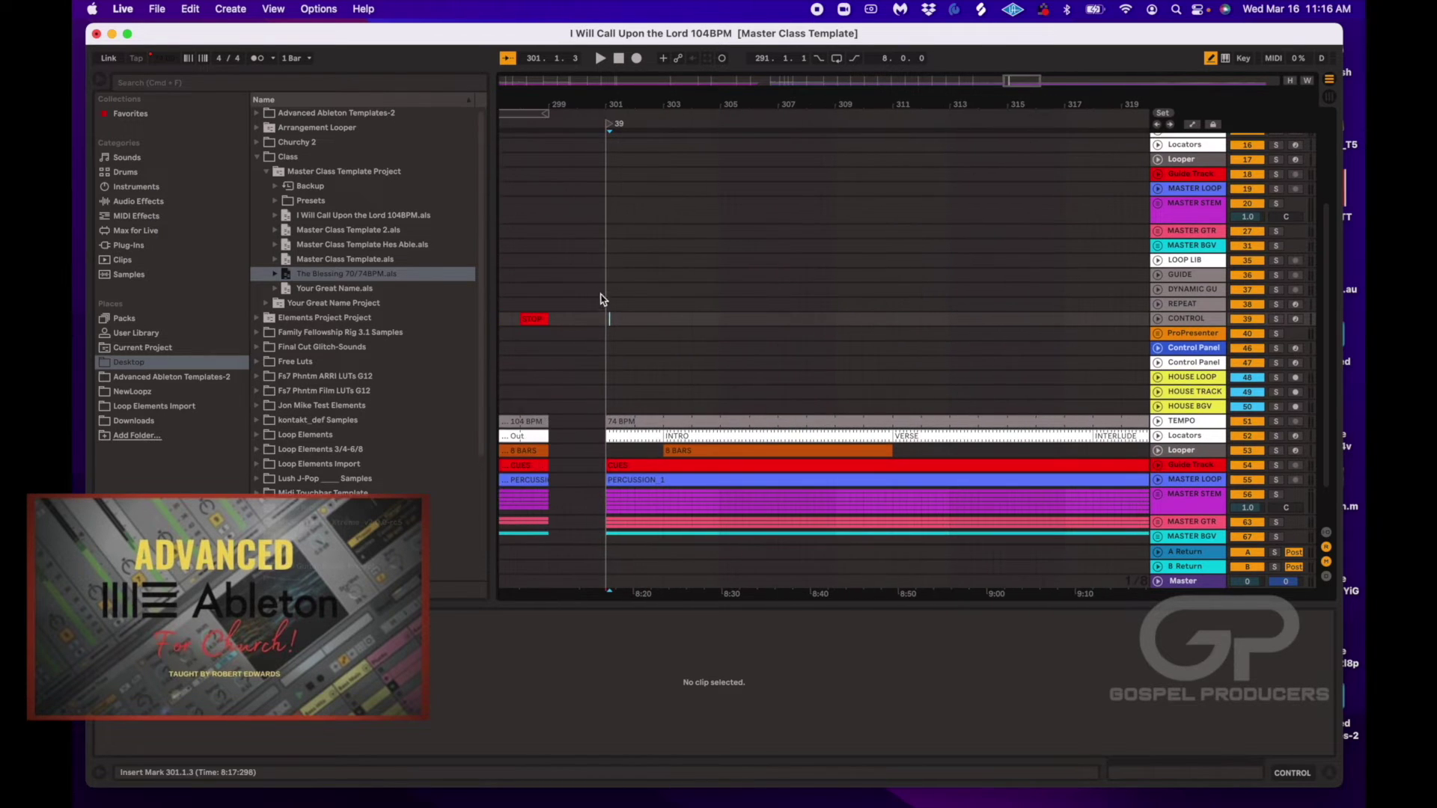
pyautogui.click(606, 324)
pyautogui.click(606, 326)
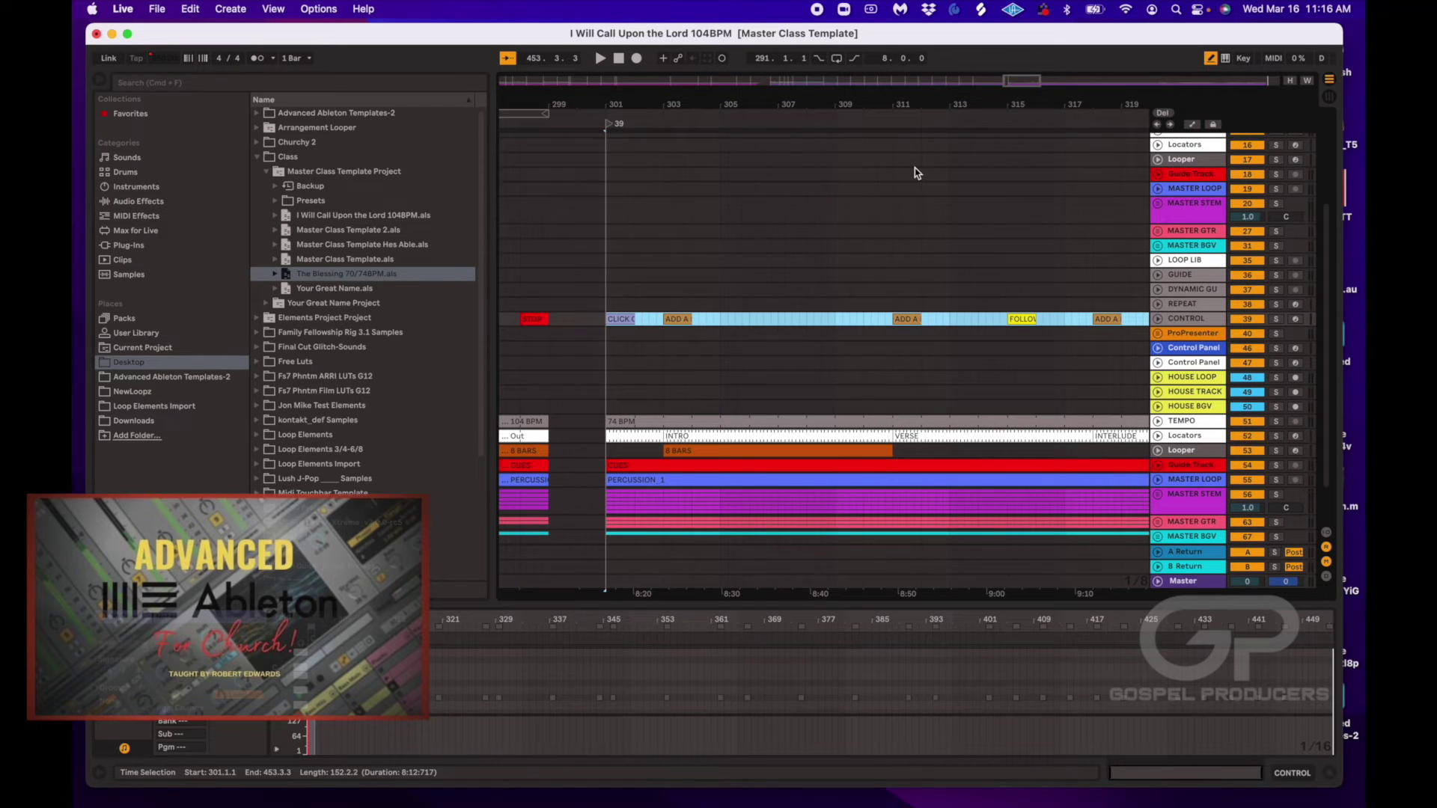
# - Delete the emptied imported tracks, from the first GUIDE track through the first LOOP LIB track
pyautogui.moveTo(902, 106); pyautogui.dragTo(902, 30)
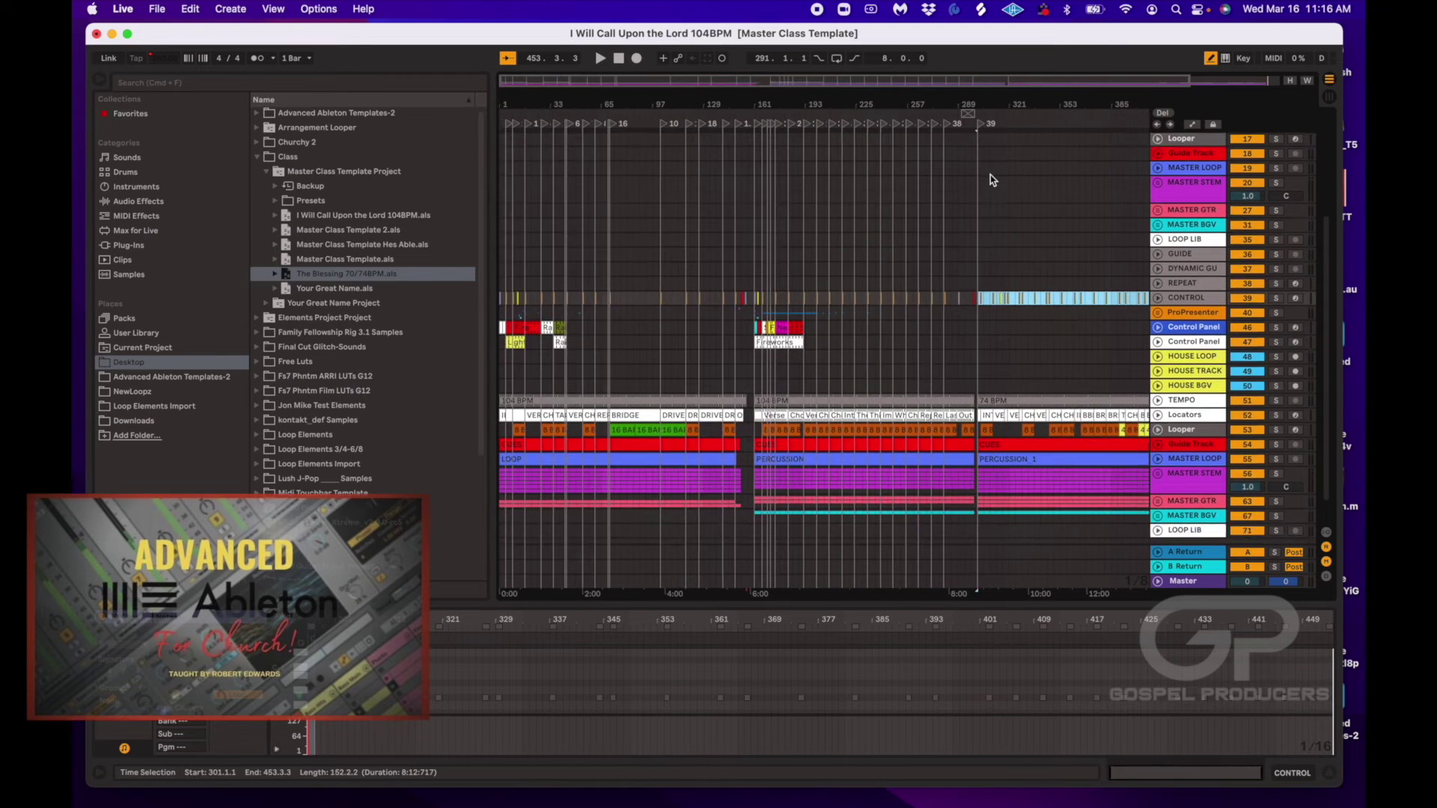
pyautogui.scroll(5, 972, 170)
pyautogui.hscroll(-3, 980, 175)
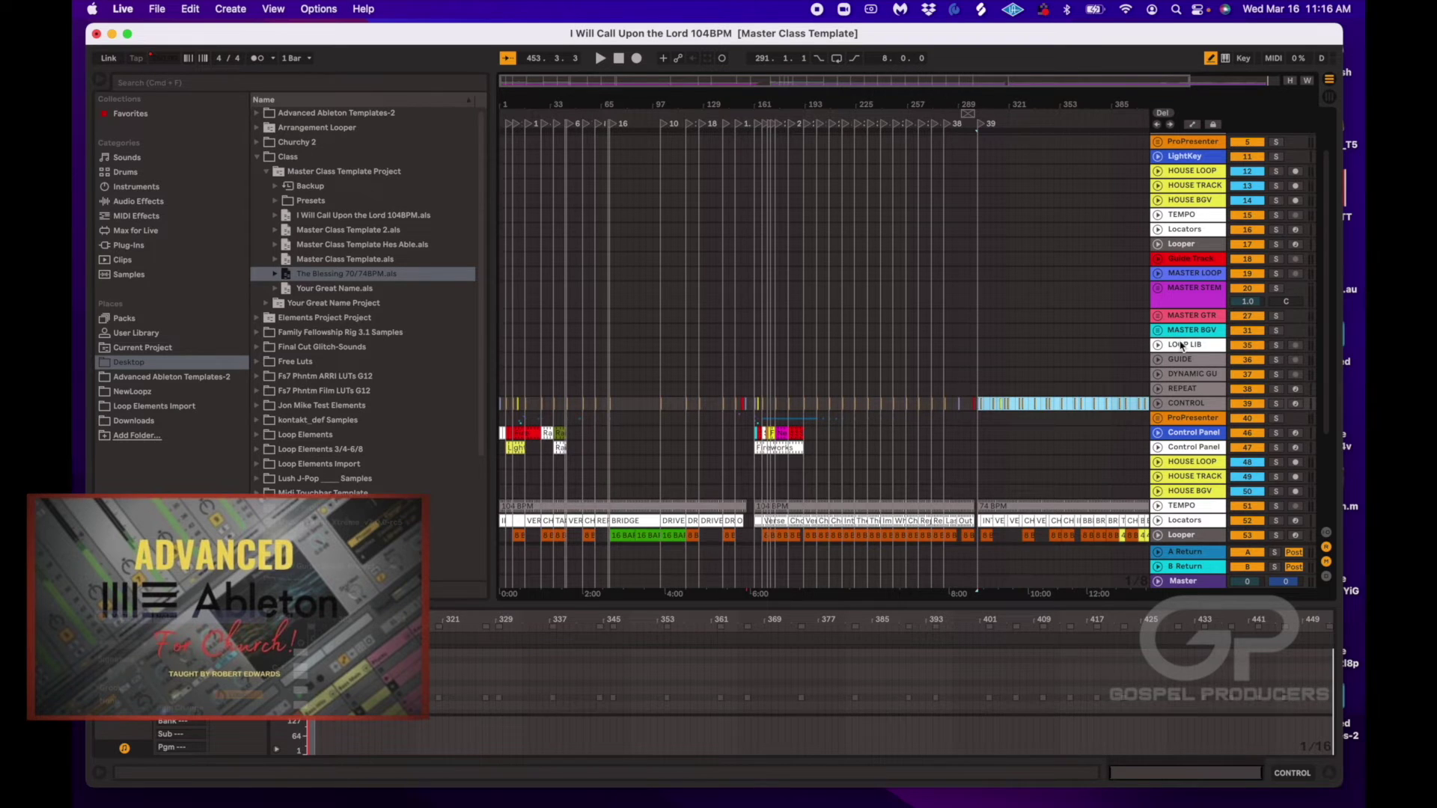
pyautogui.scroll(2, 1178, 245)
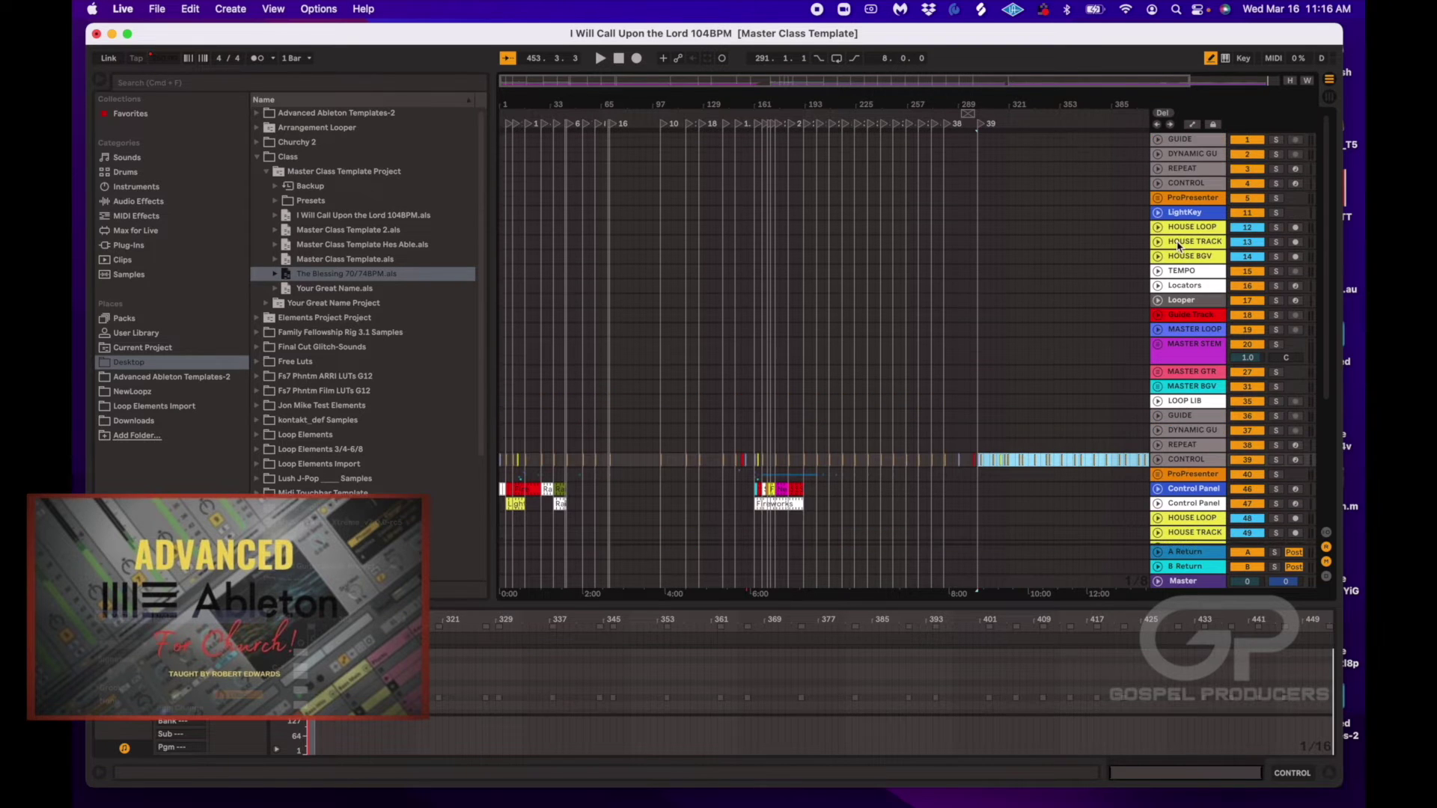
pyautogui.click(1181, 144)
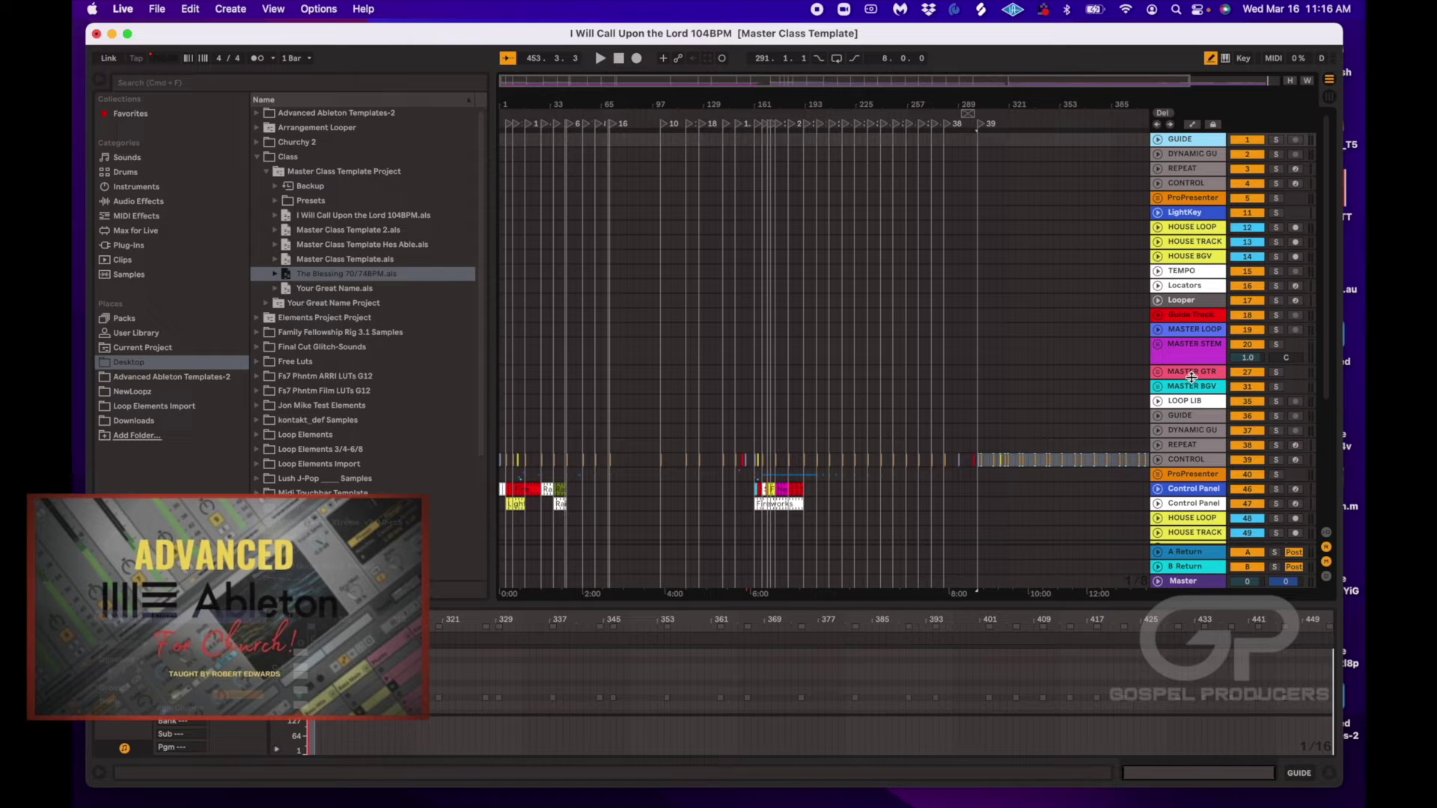
pyautogui.keyDown('shift'); pyautogui.click(1188, 402); pyautogui.keyUp('shift')
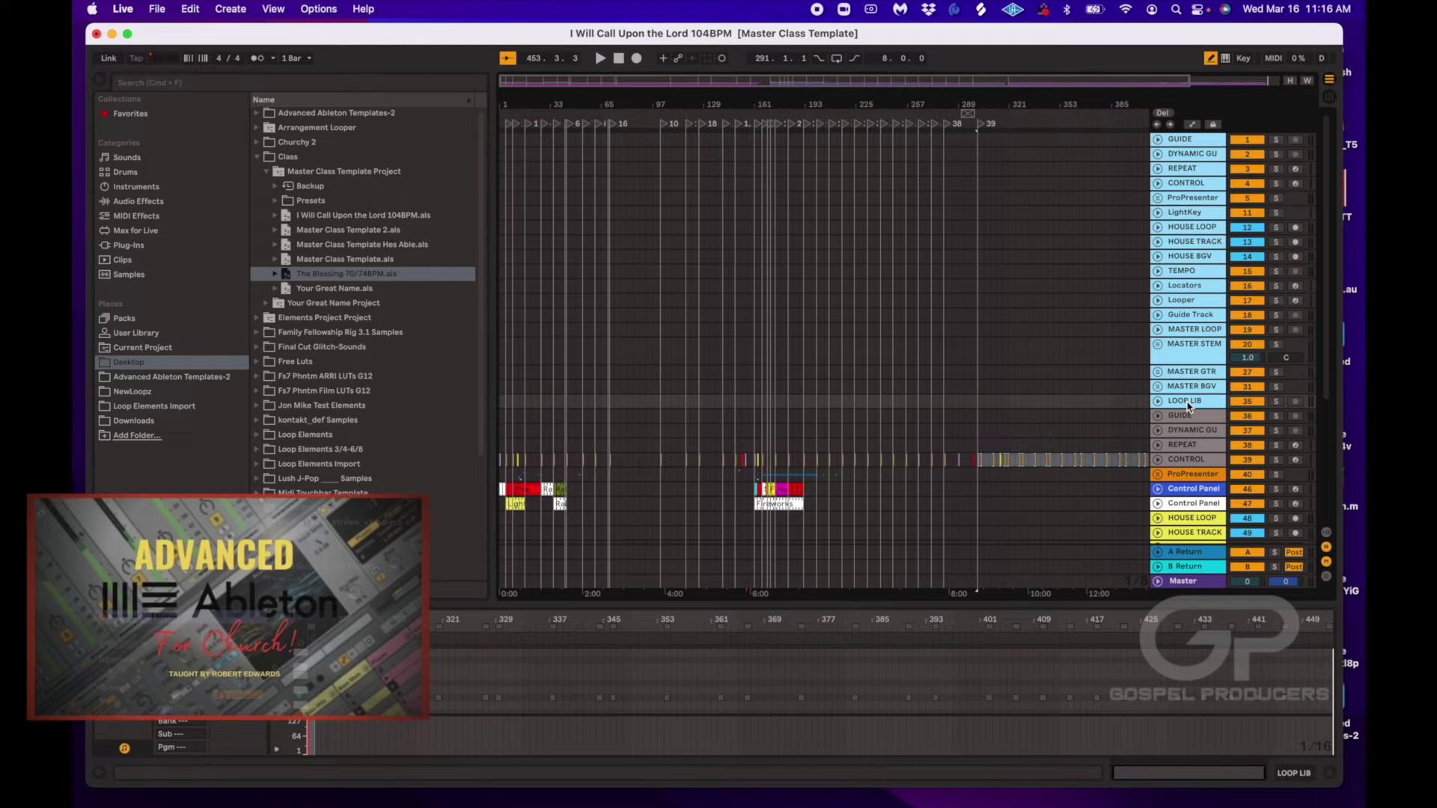
pyautogui.press('Delete')
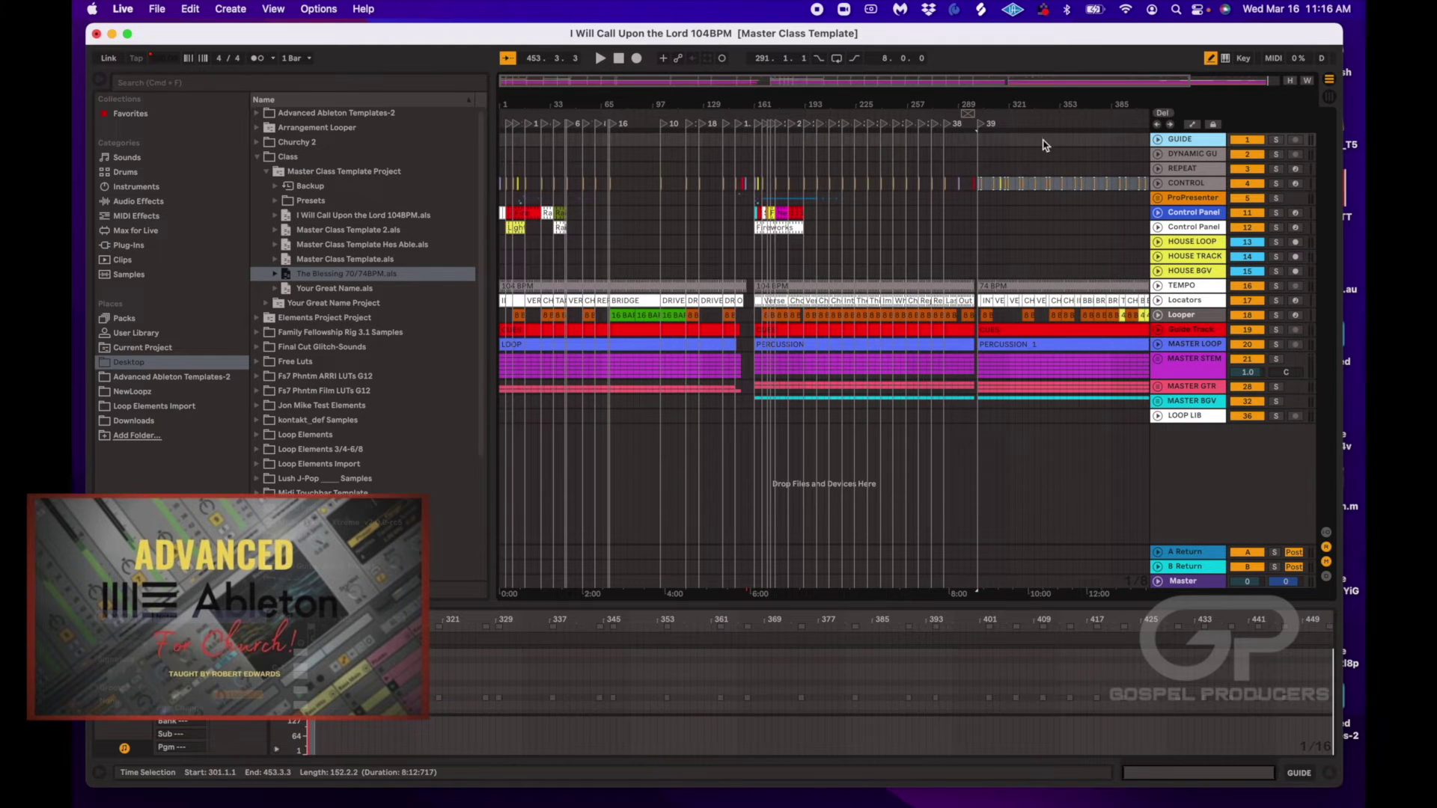
# - Play the added song from locator 39 to its end so its CONTROL clips add the section locators, and reset playback to 1.1.1
pyautogui.moveTo(1020, 104); pyautogui.dragTo(1020, 159)
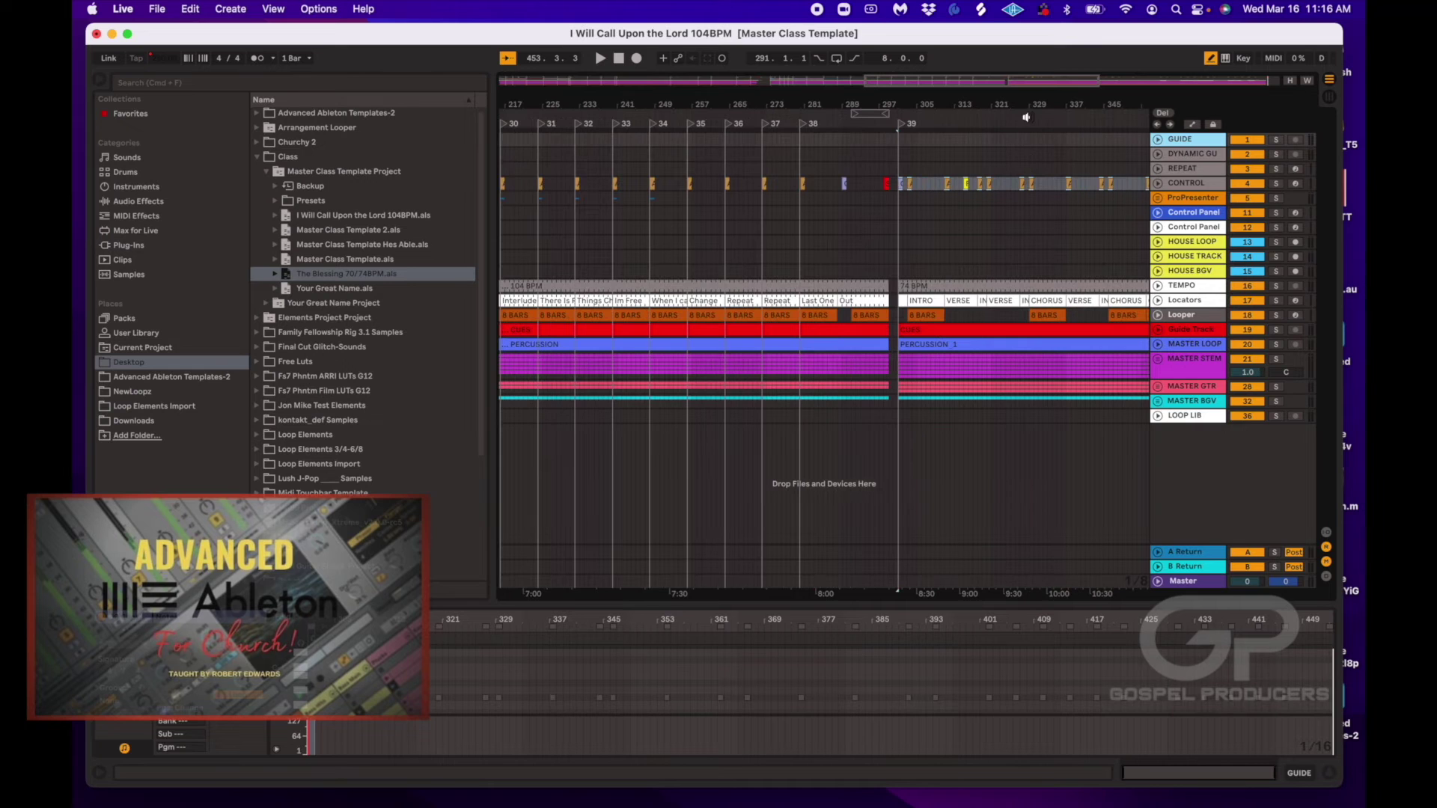
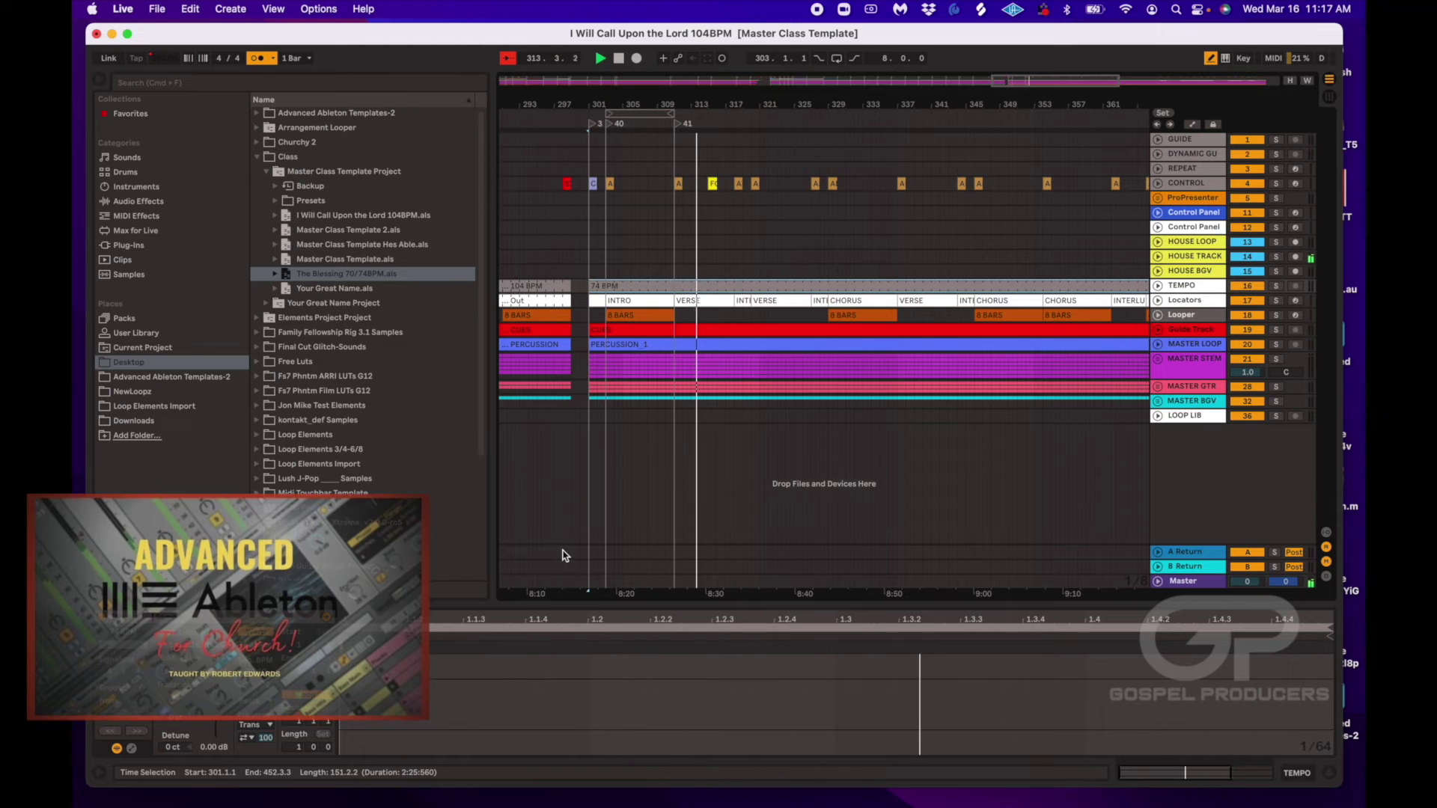
pyautogui.click(632, 315)
pyautogui.hscroll(-3, 748, 310)
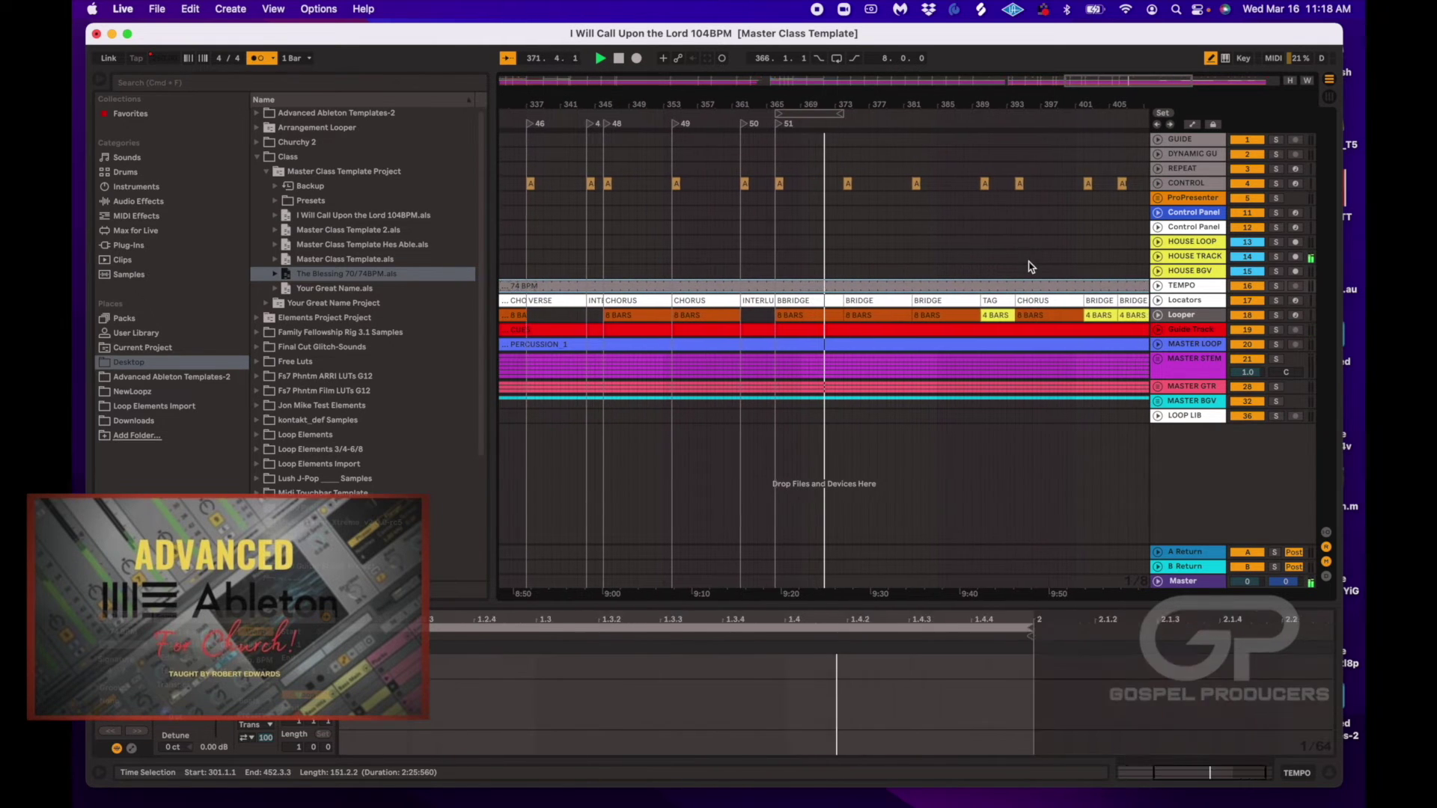
pyautogui.hscroll(10, 1029, 267)
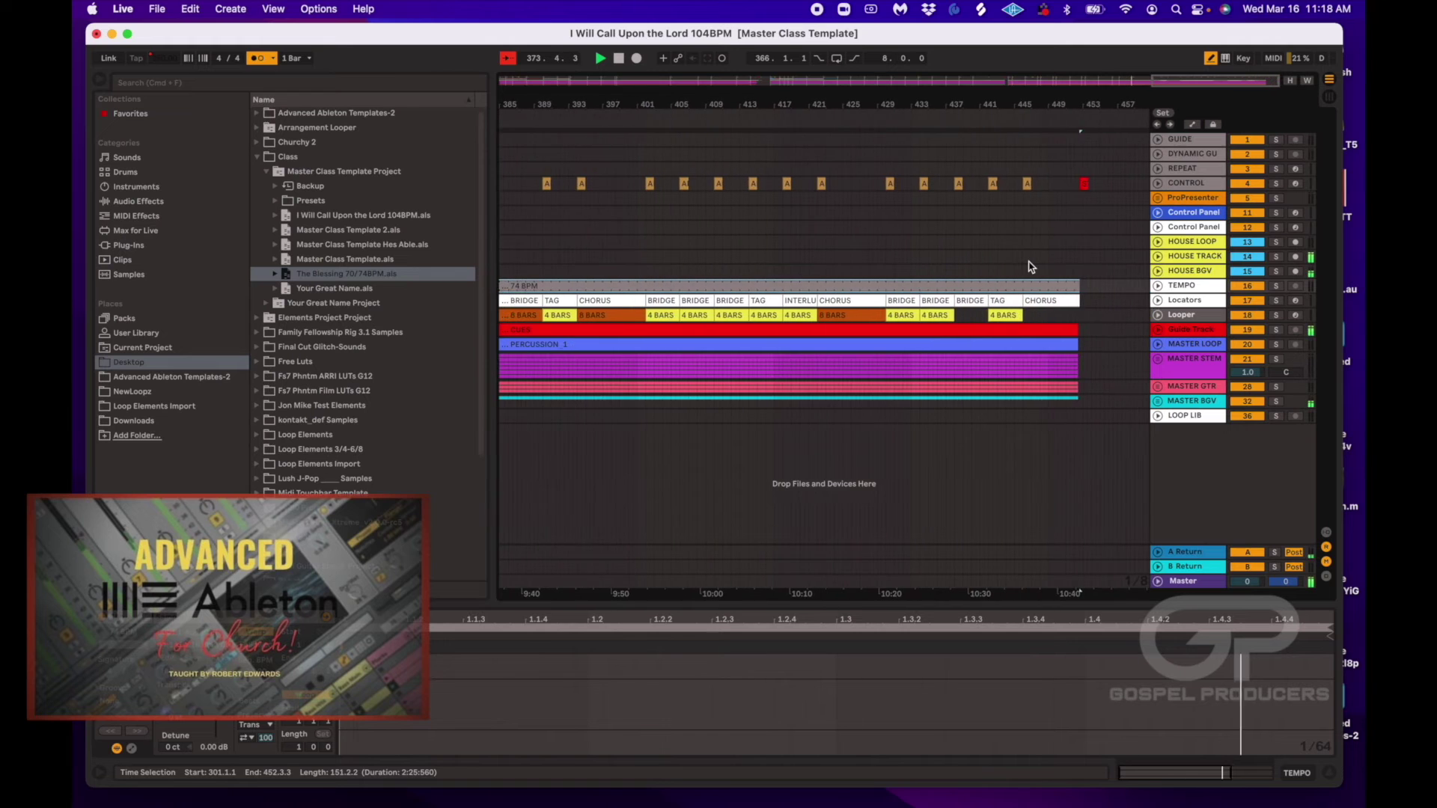
pyautogui.hscroll(-4, 1029, 267)
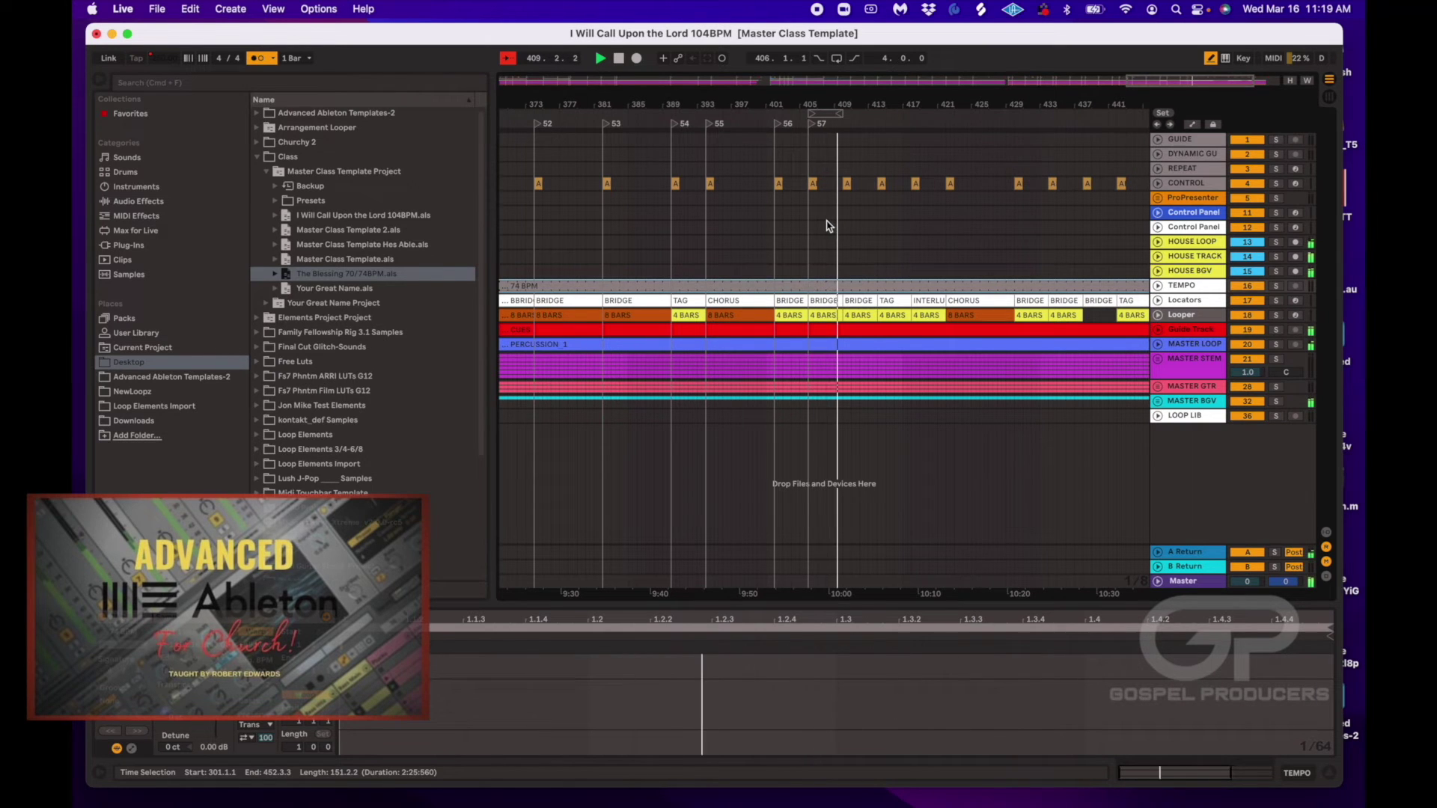
pyautogui.hscroll(5, 846, 232)
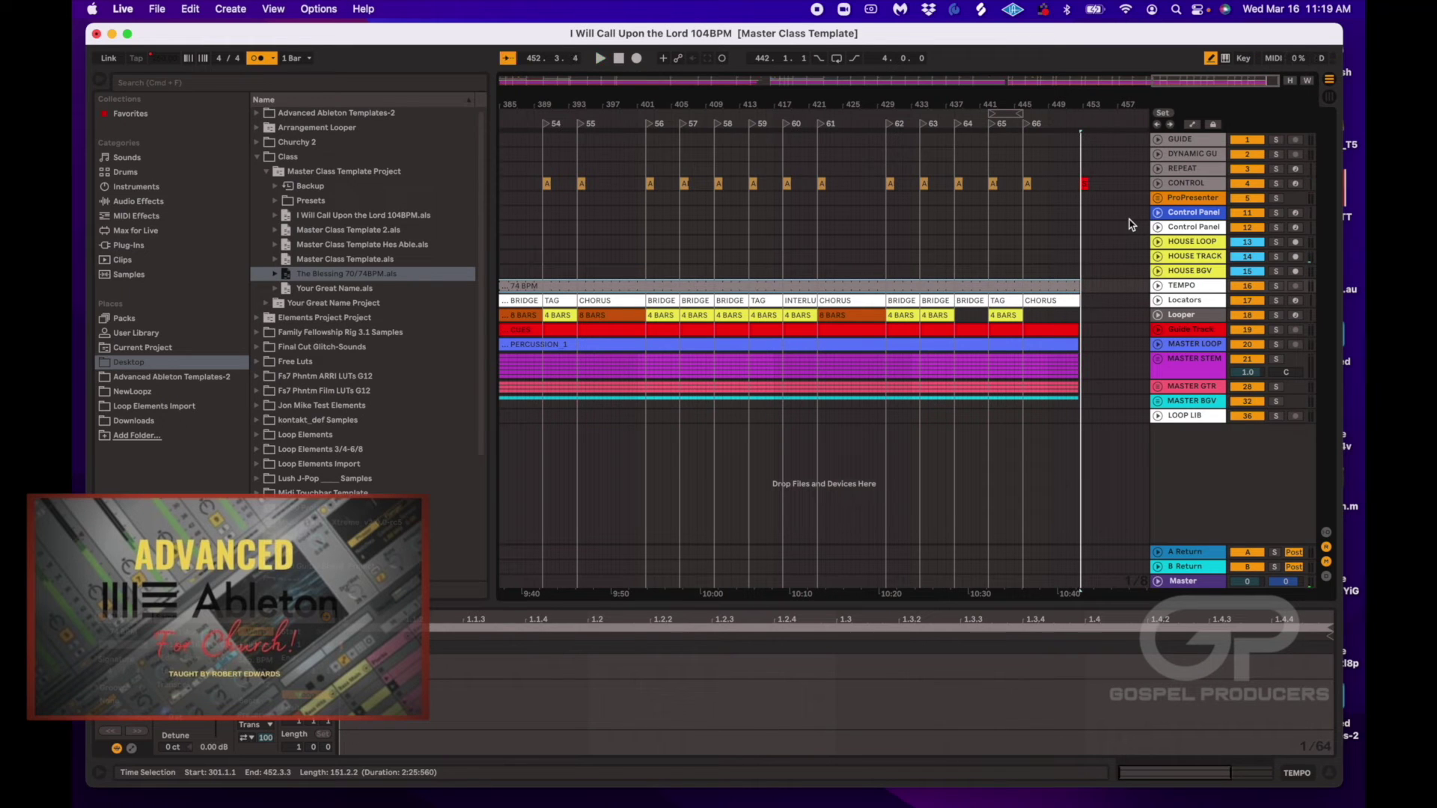
pyautogui.click(619, 60)
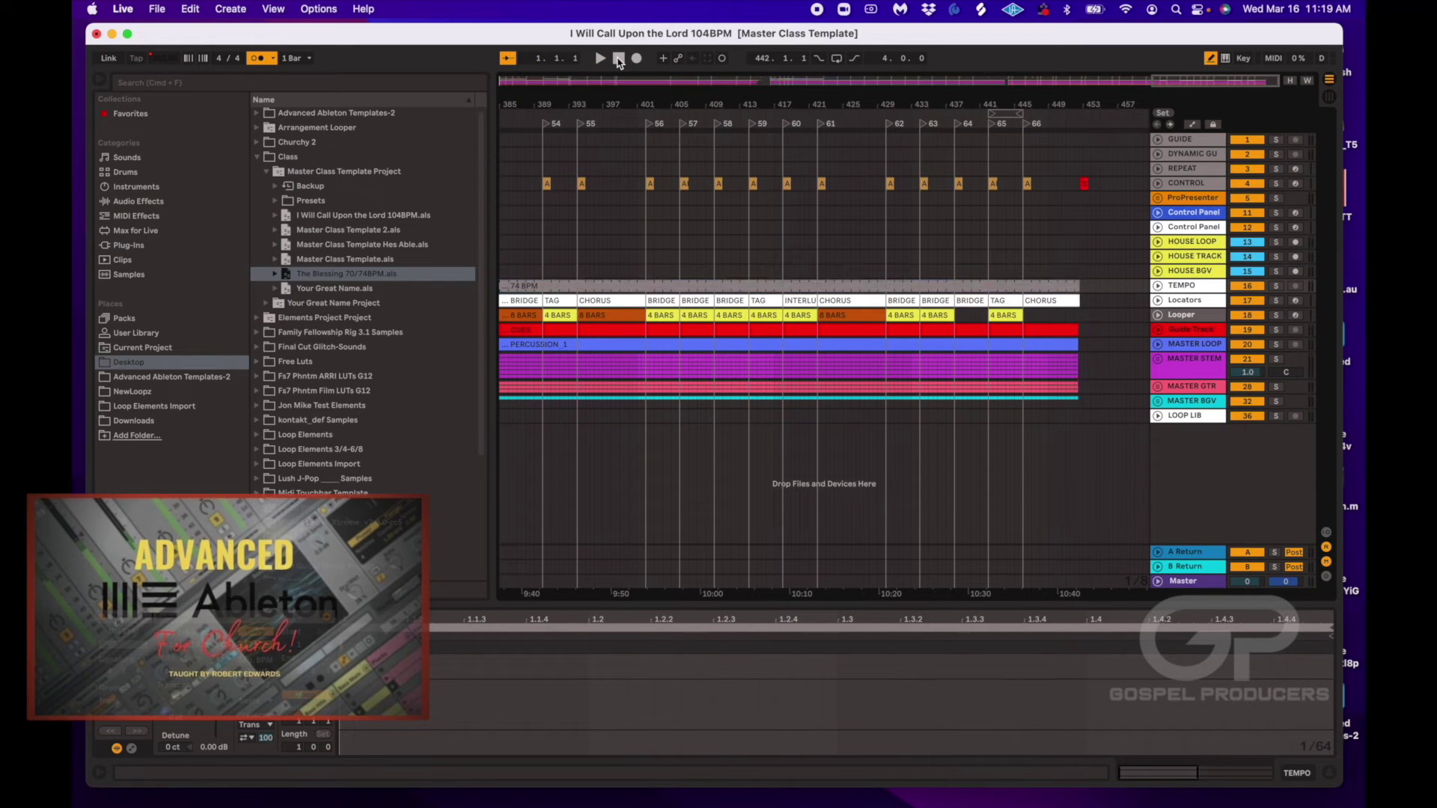
# - Test playback of the added song's chorus from locator 48 and stop it
pyautogui.hscroll(-5, 723, 180)
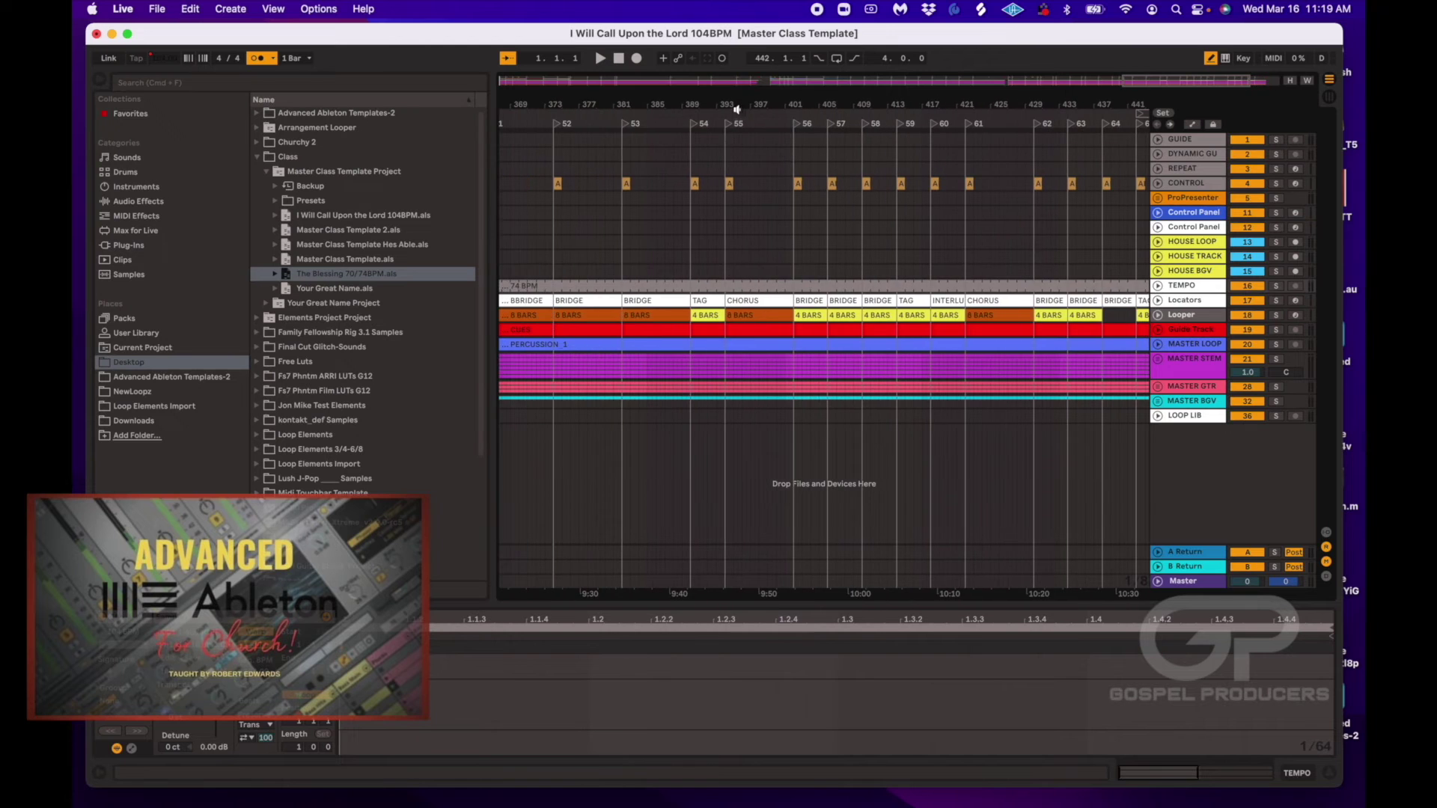
pyautogui.scroll(5, 739, 180)
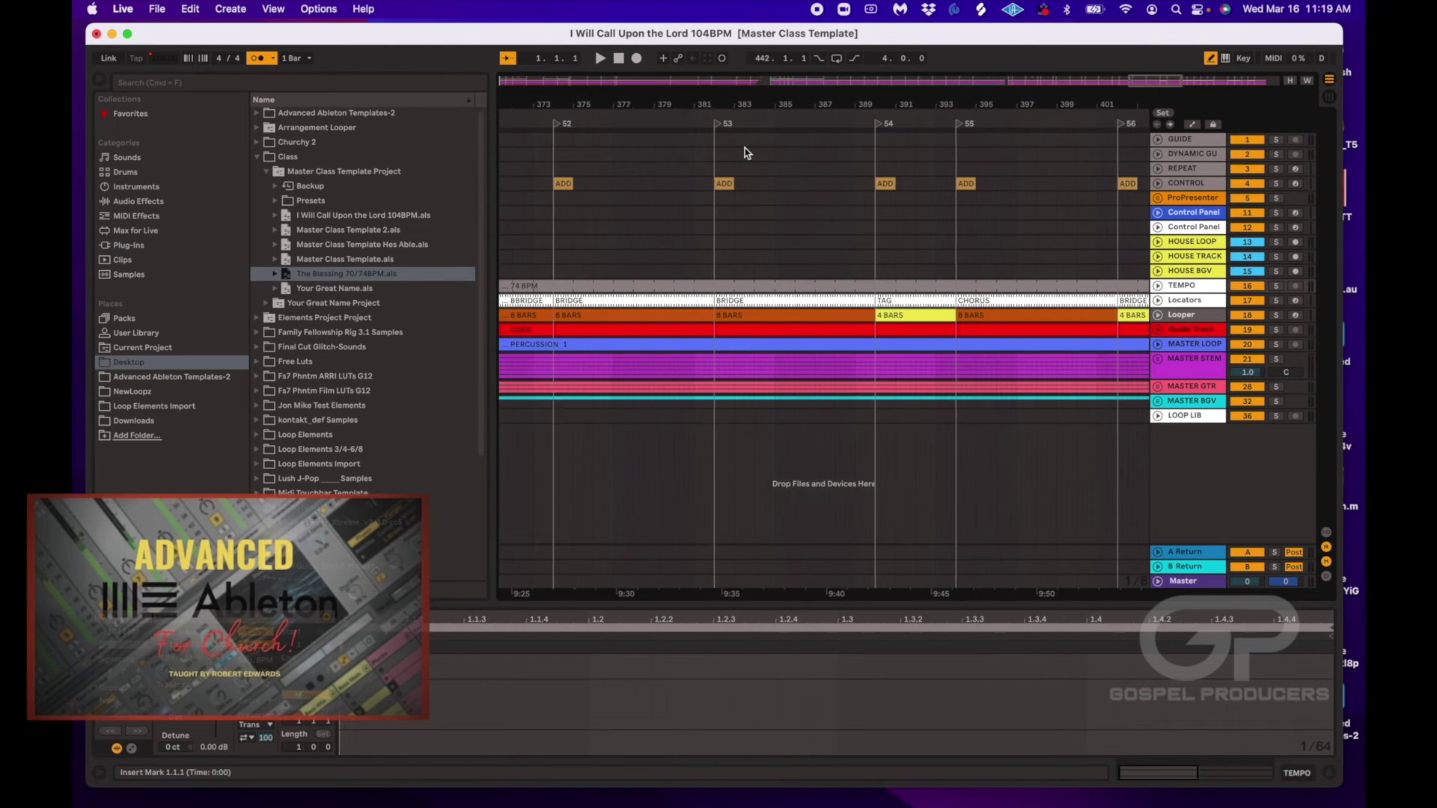
pyautogui.hscroll(-2, 739, 180)
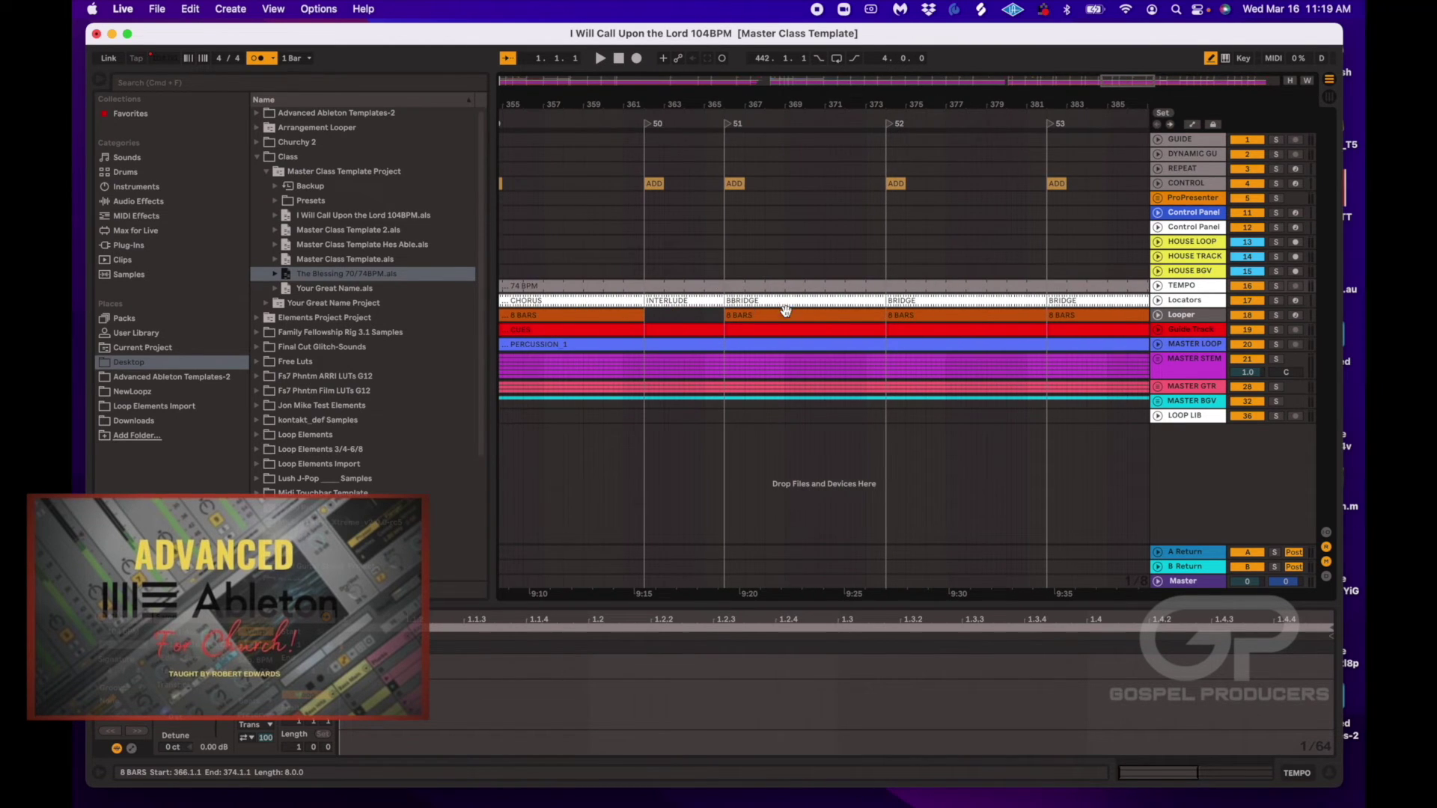
pyautogui.hscroll(-6, 855, 324)
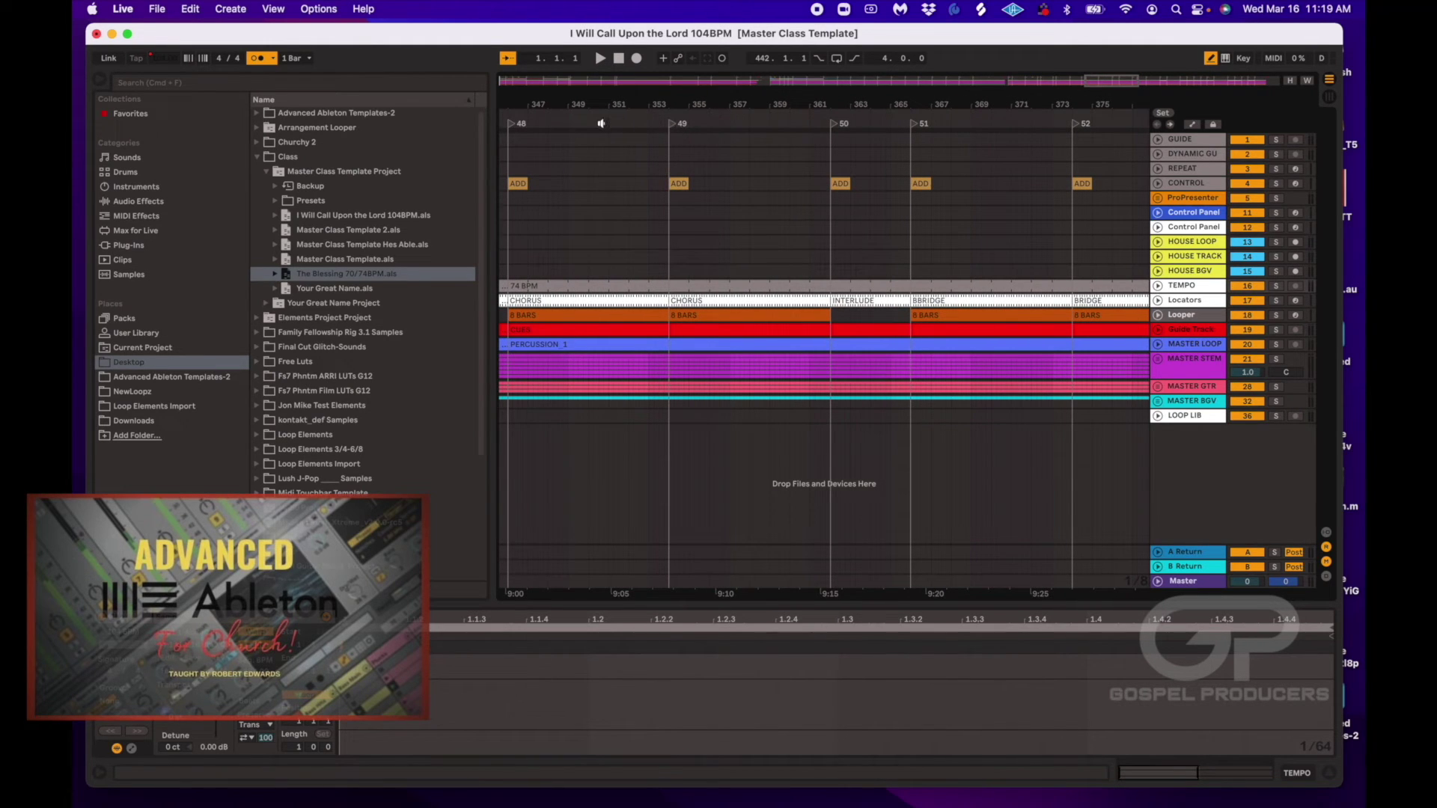
pyautogui.click(512, 125)
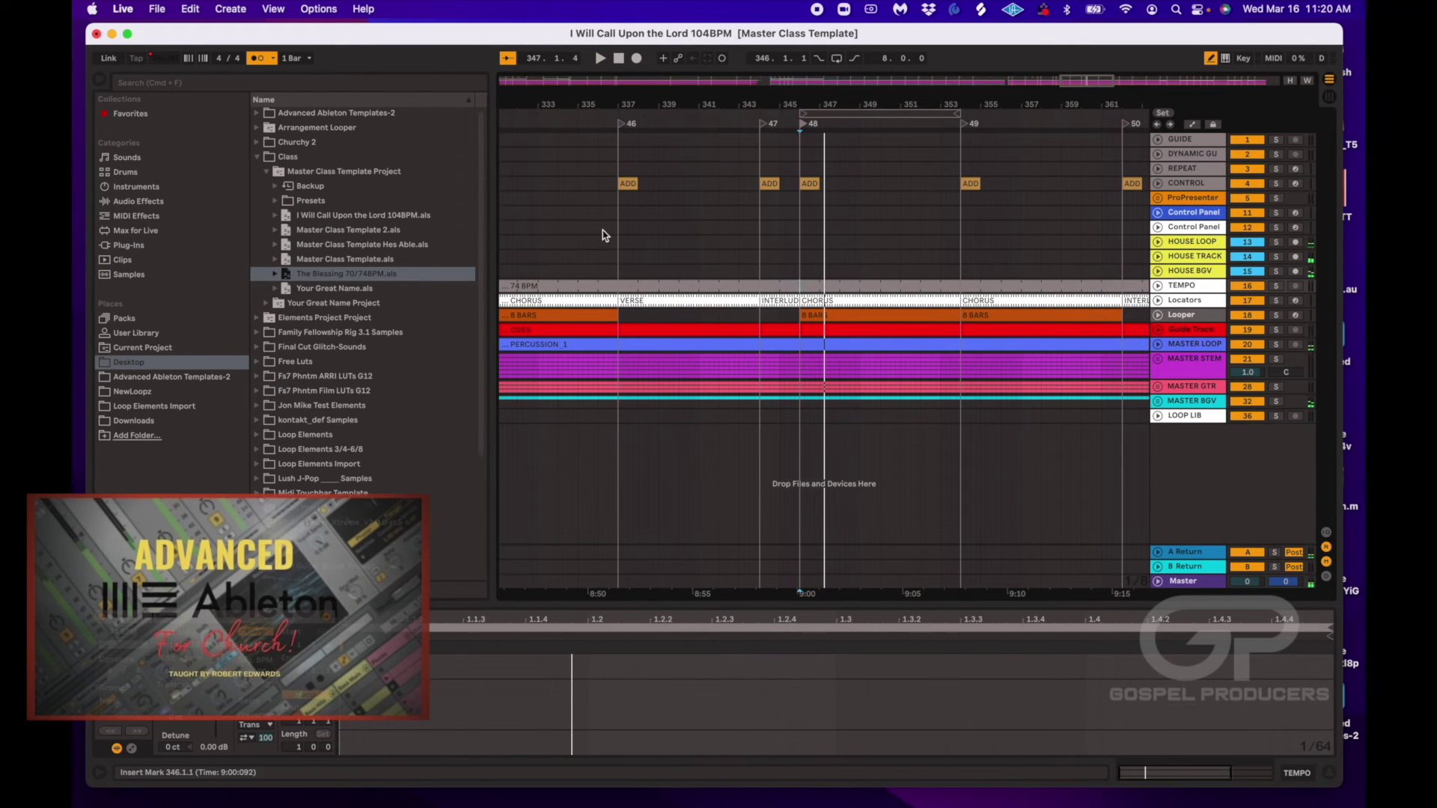
pyautogui.press('space')
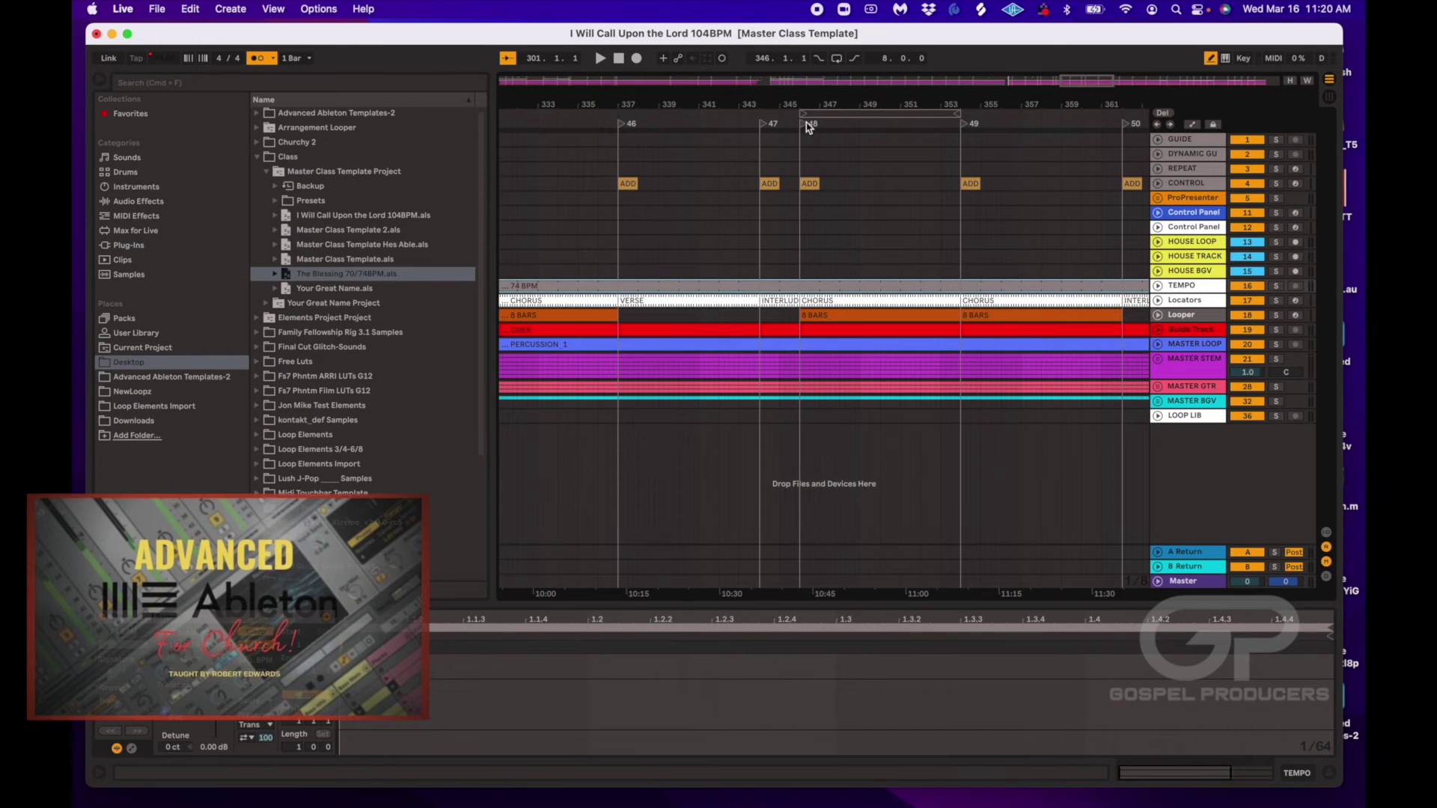
# - Replay the chorus from locator 48 and test looping its 8 bars from 346.1.1, turning the loop on and off during playback
pyautogui.click(807, 127)
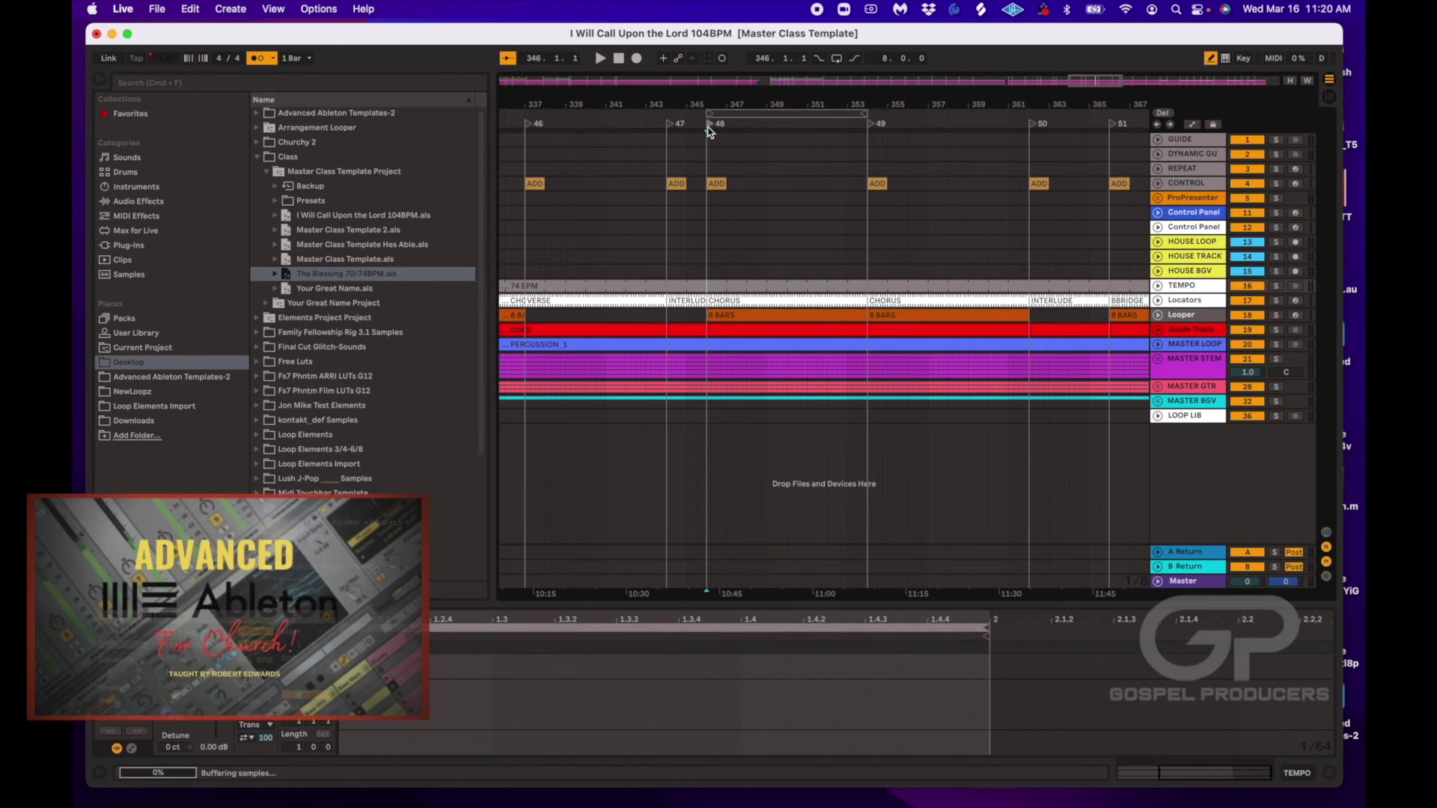
pyautogui.click(709, 126)
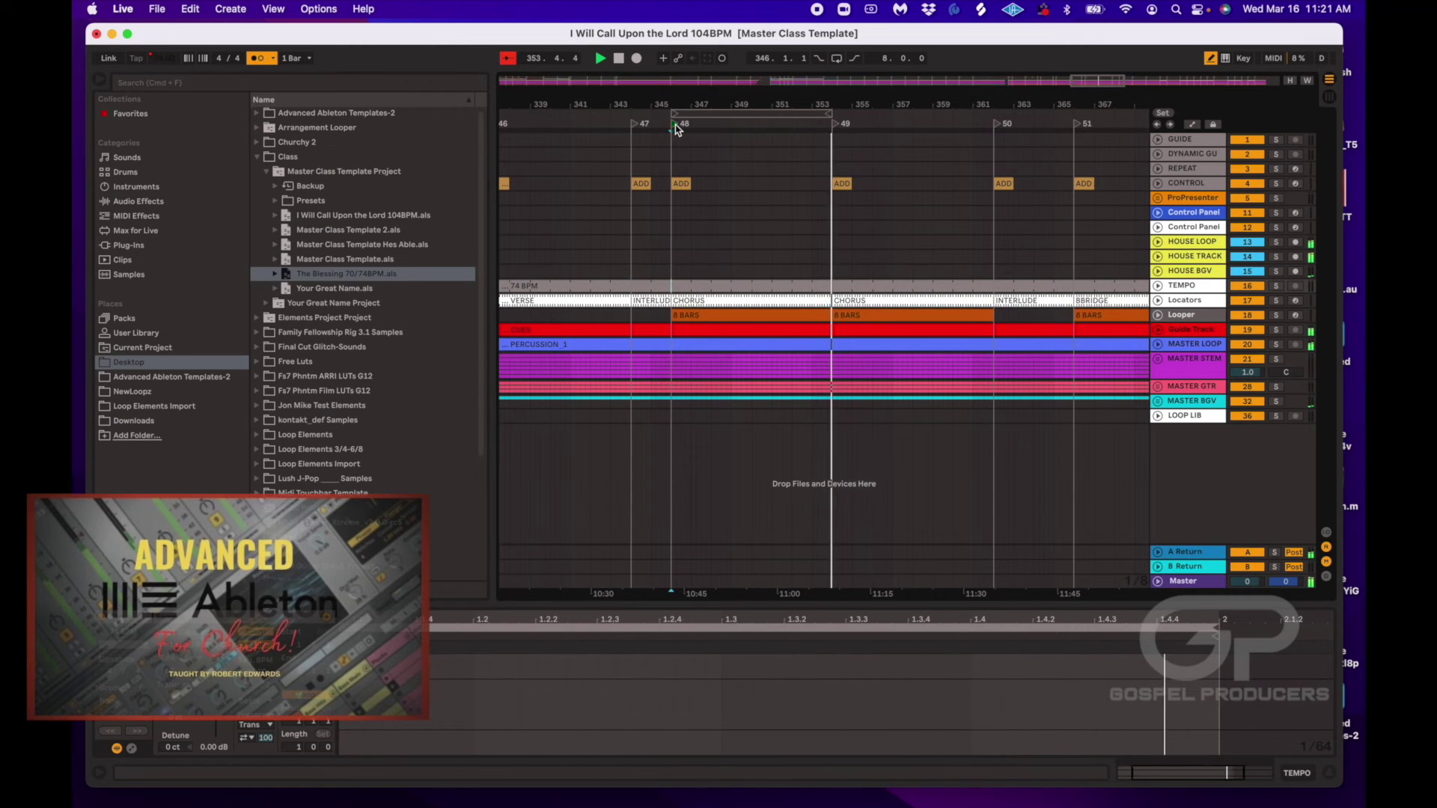
pyautogui.click(675, 127)
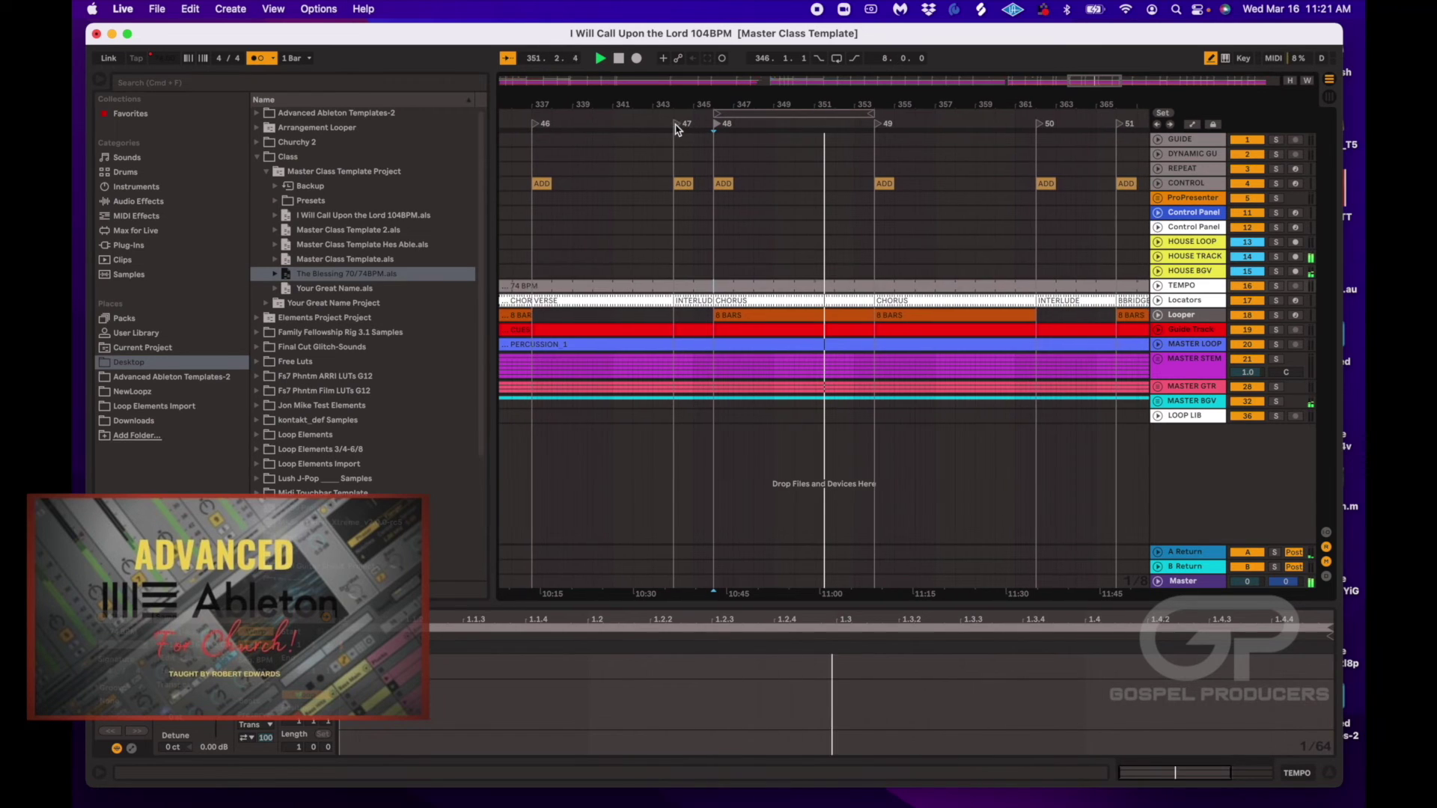
pyautogui.press('super+l')
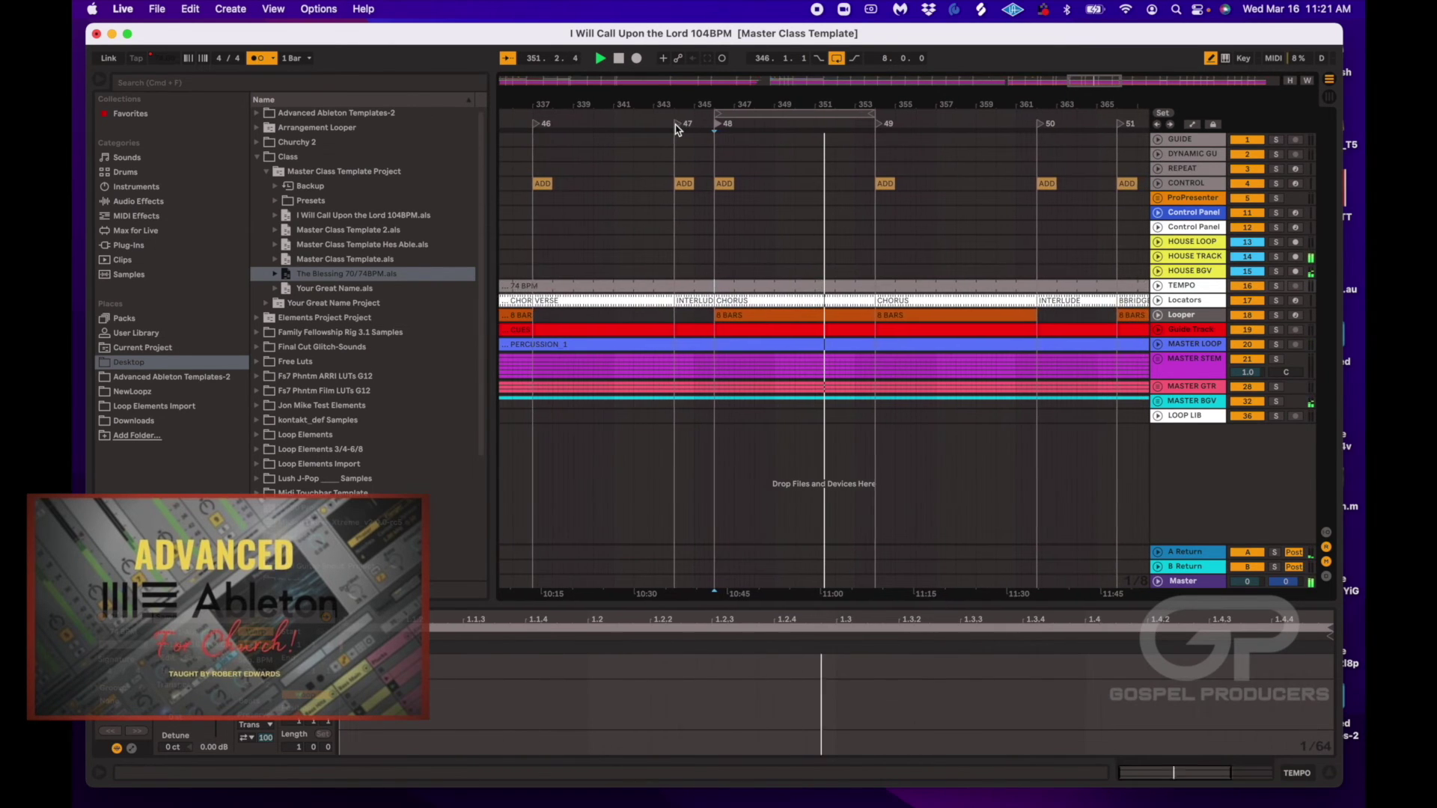
pyautogui.press('super+l')
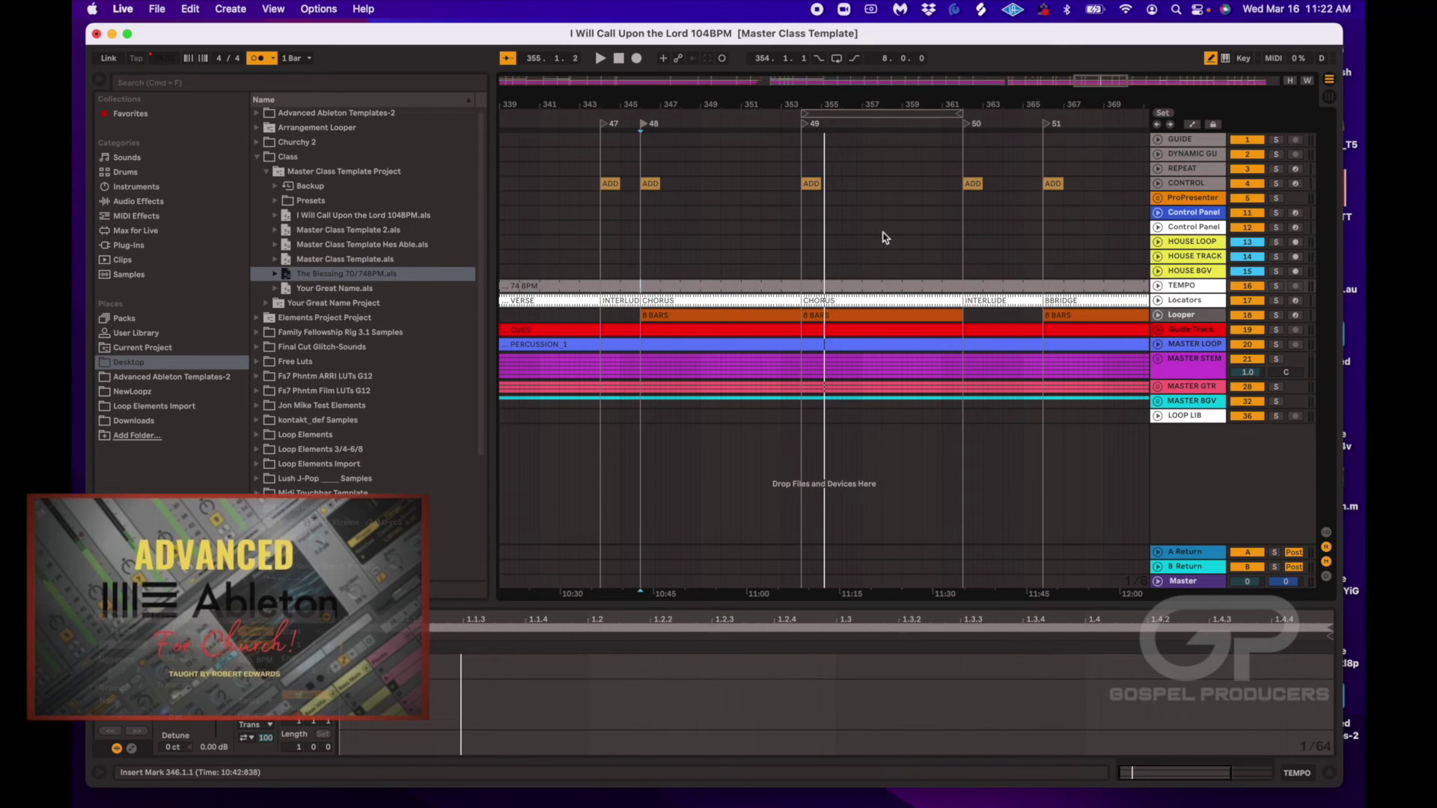
# - Place the CONTROL track's REPEAT clip from Session View on the REPEAT track at 353.1.1, one bar before locator 49
pyautogui.click(1187, 173)
pyautogui.press('Tab')
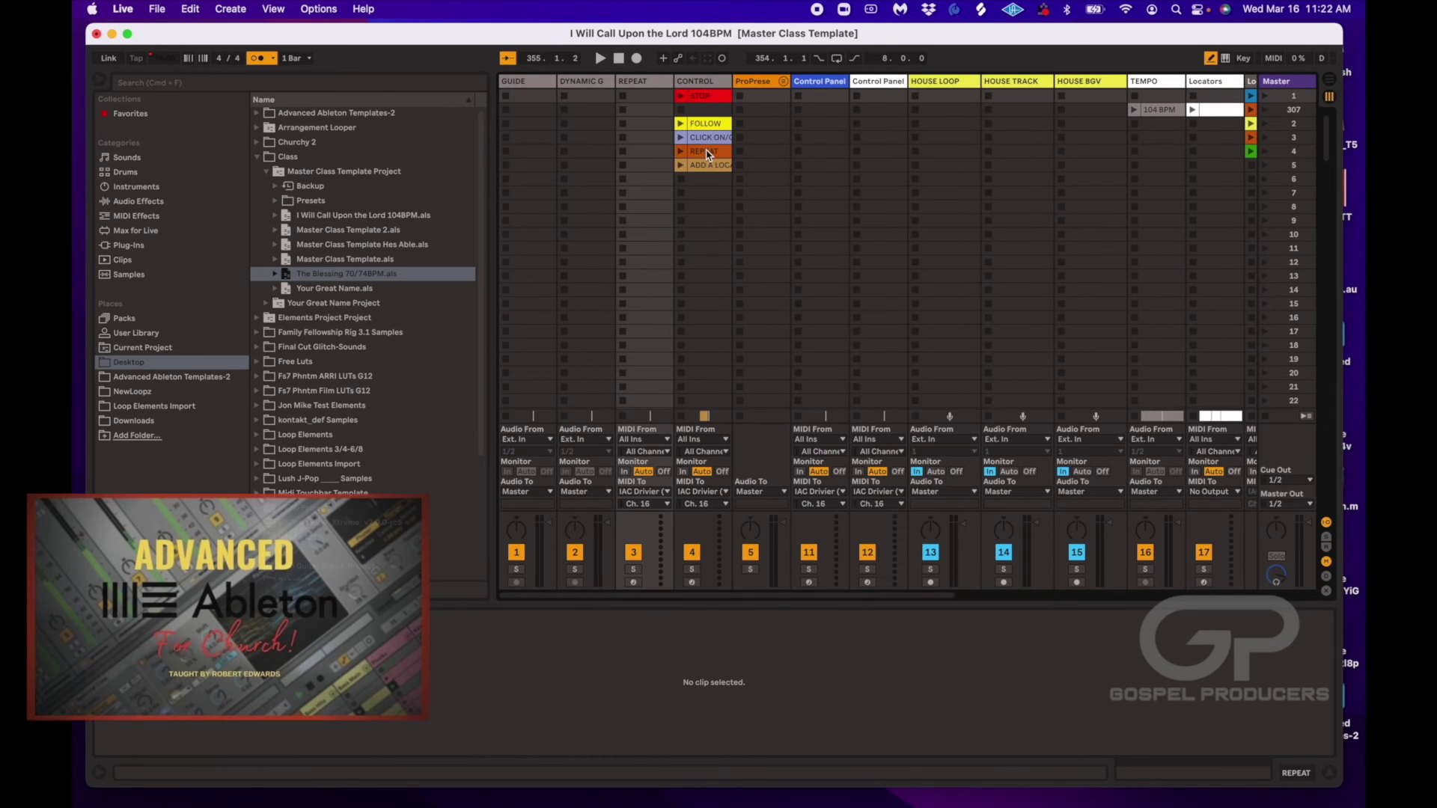
pyautogui.press('Tab')
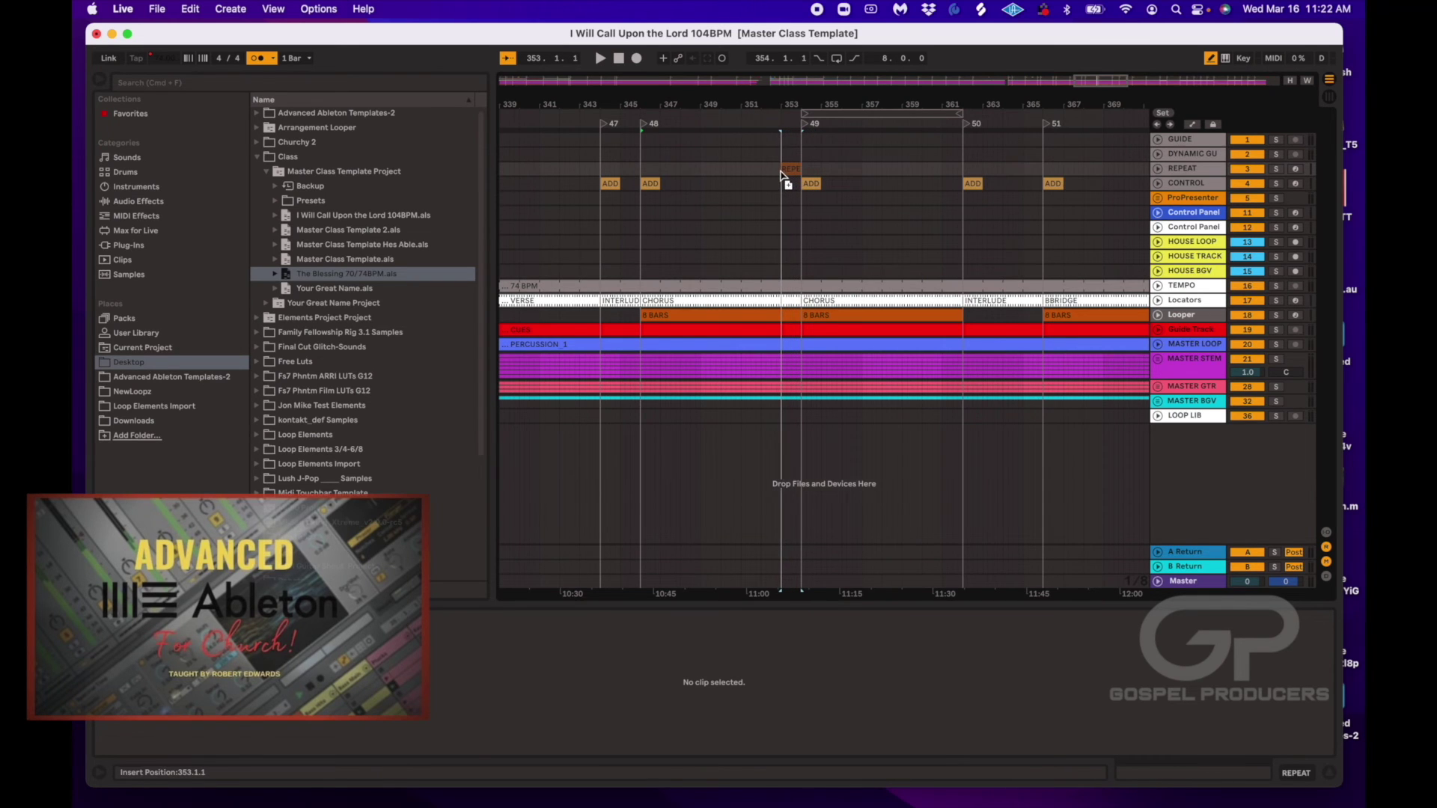
pyautogui.click(781, 171)
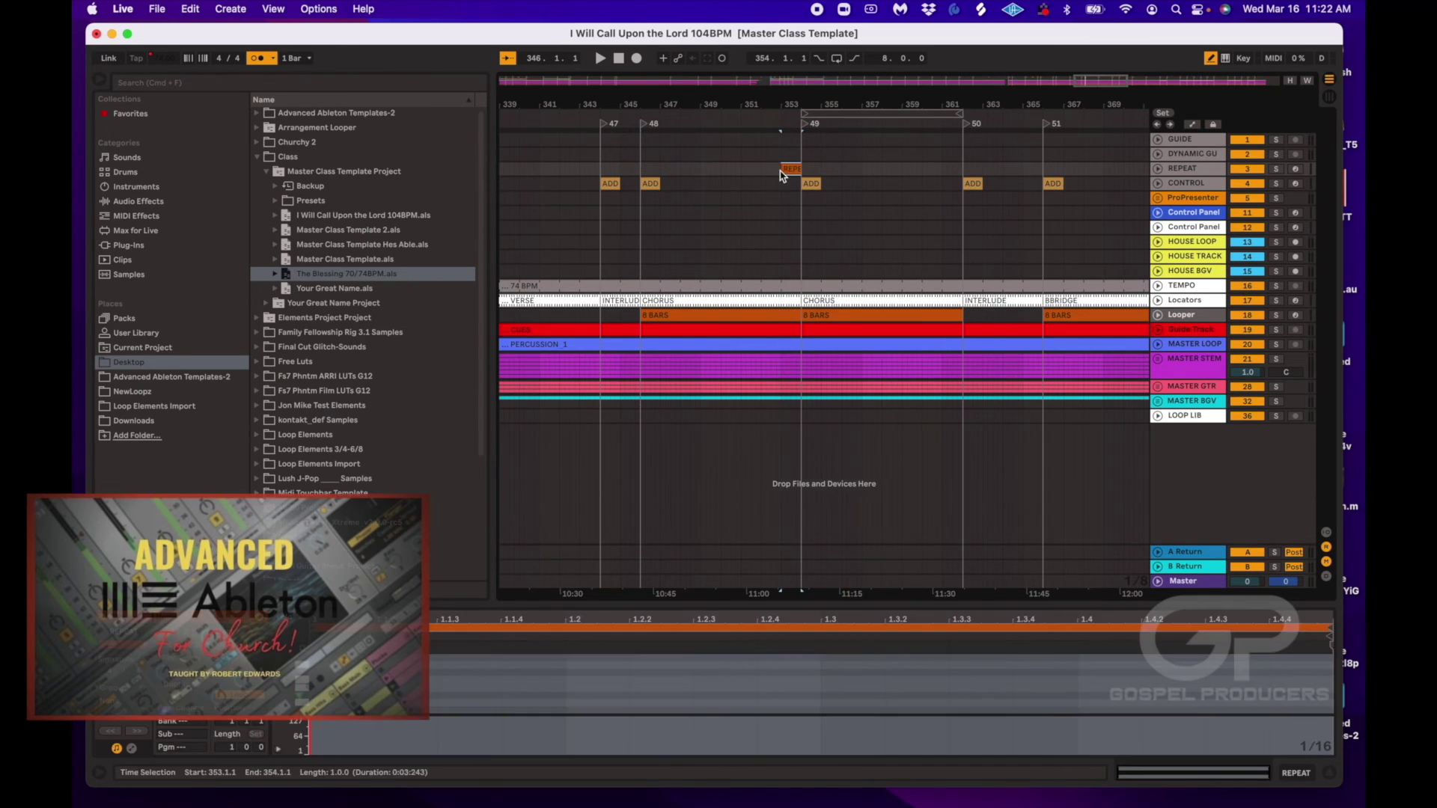
pyautogui.moveTo(804, 100); pyautogui.dragTo(787, 199)
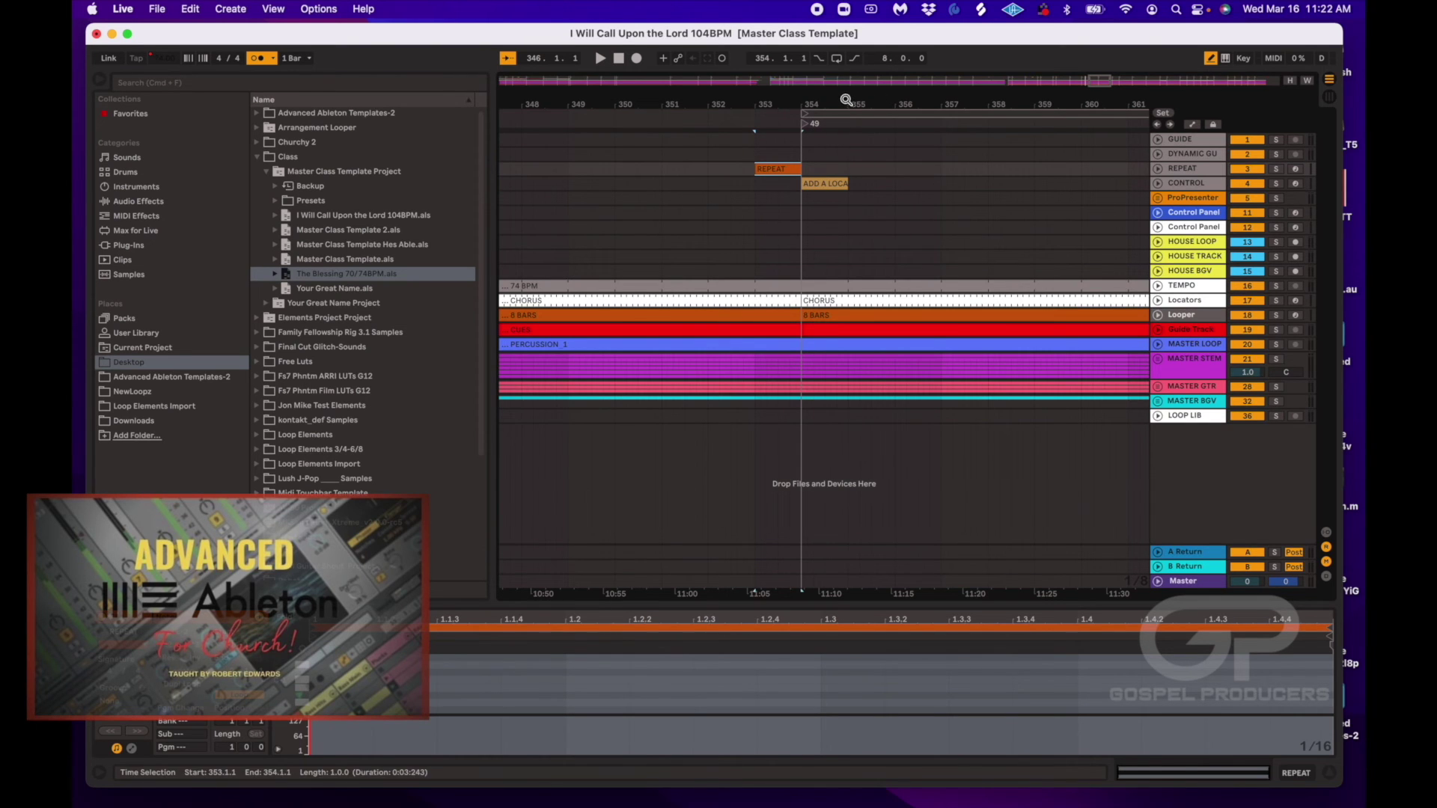
# - Remove the R key mapping from the loop switch and assign R to the REPEAT track's activator
pyautogui.click(1243, 58)
pyautogui.click(853, 59)
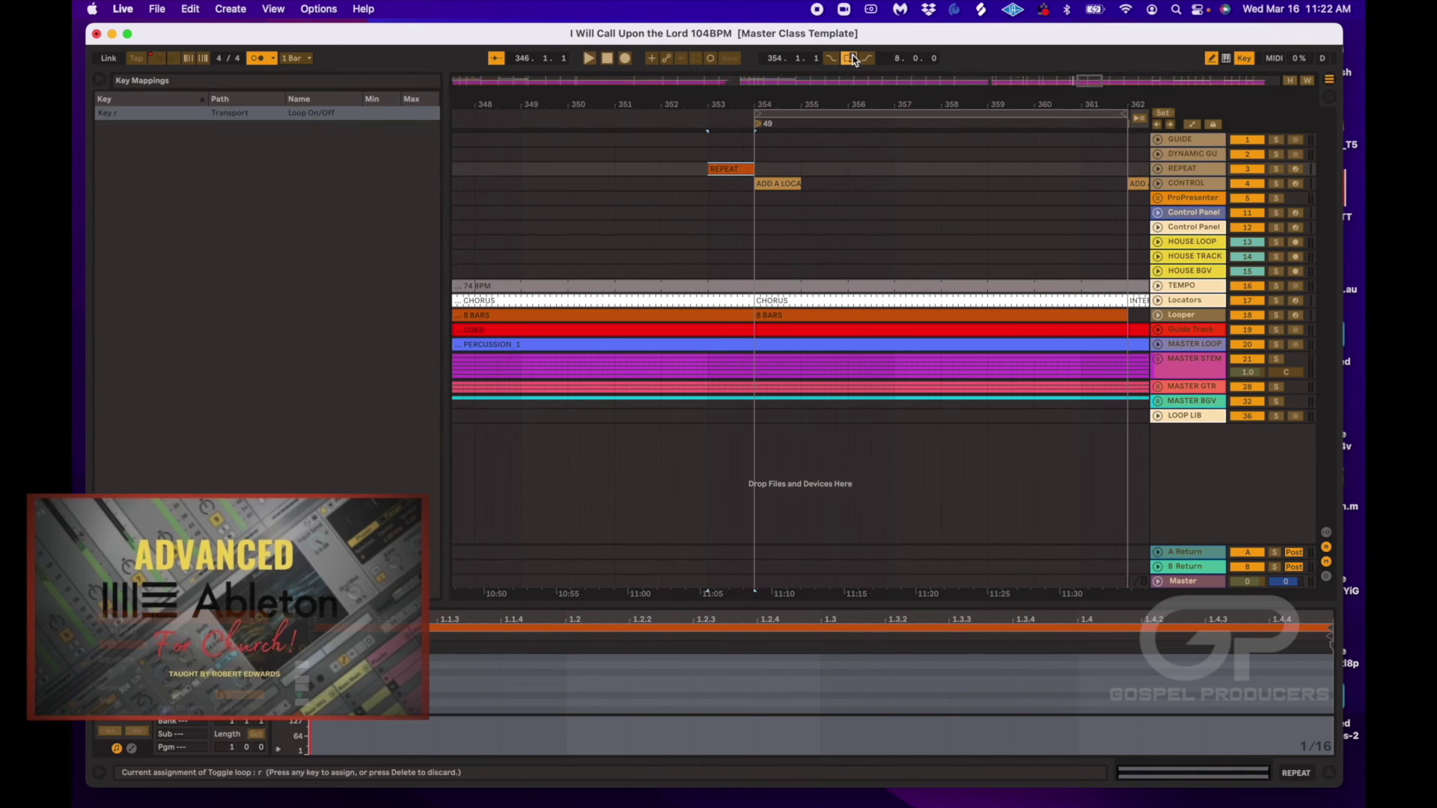
pyautogui.press('Delete')
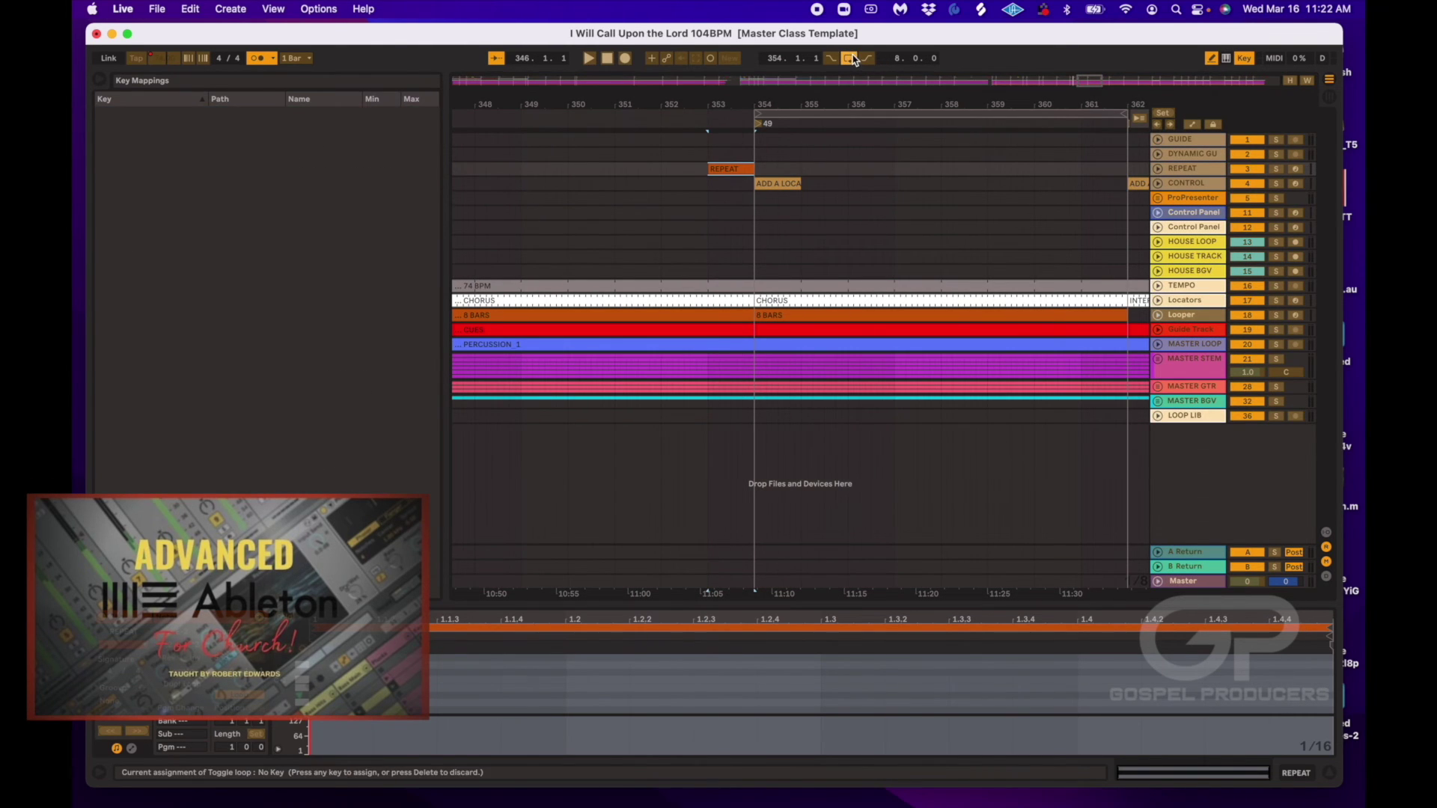
pyautogui.click(1249, 170)
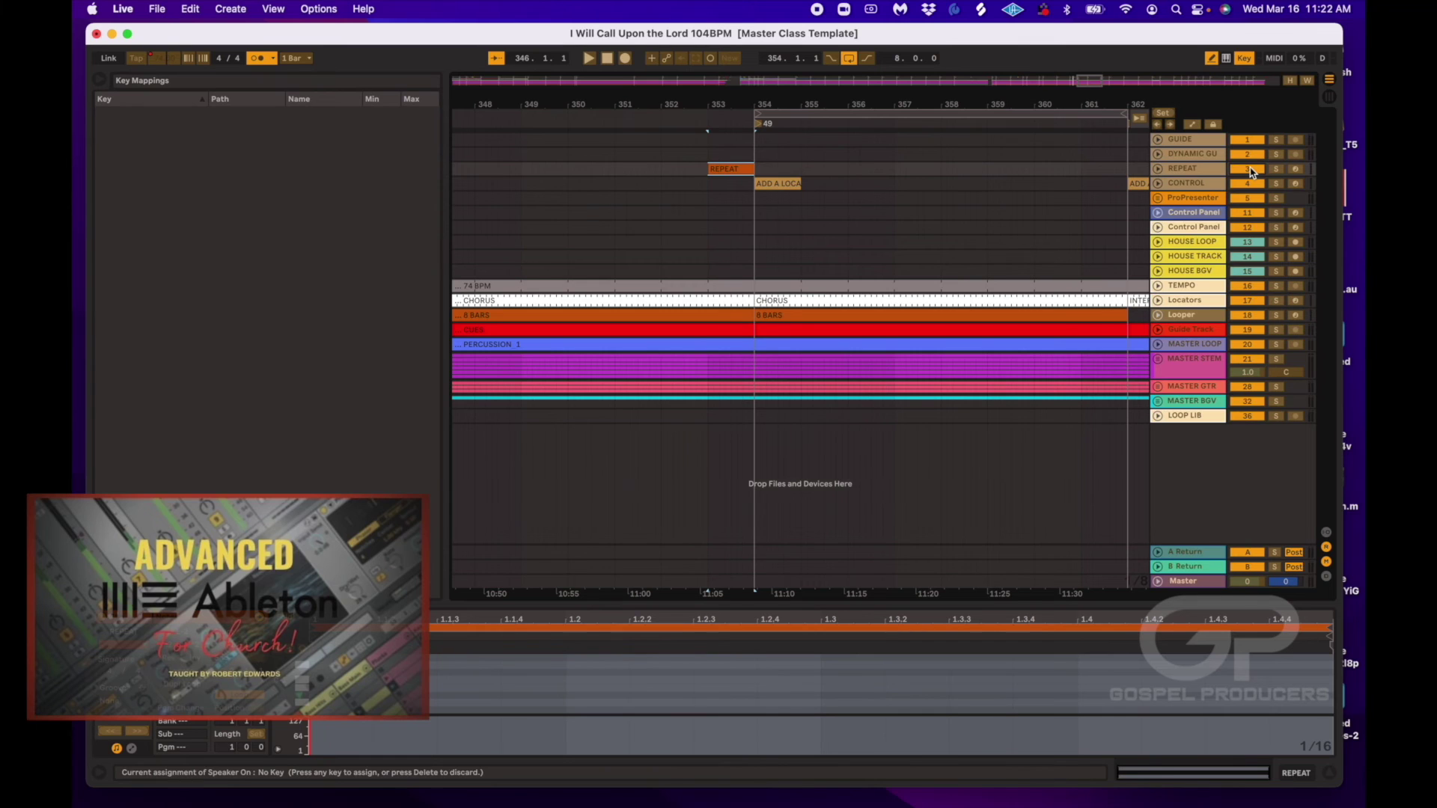
pyautogui.press('r')
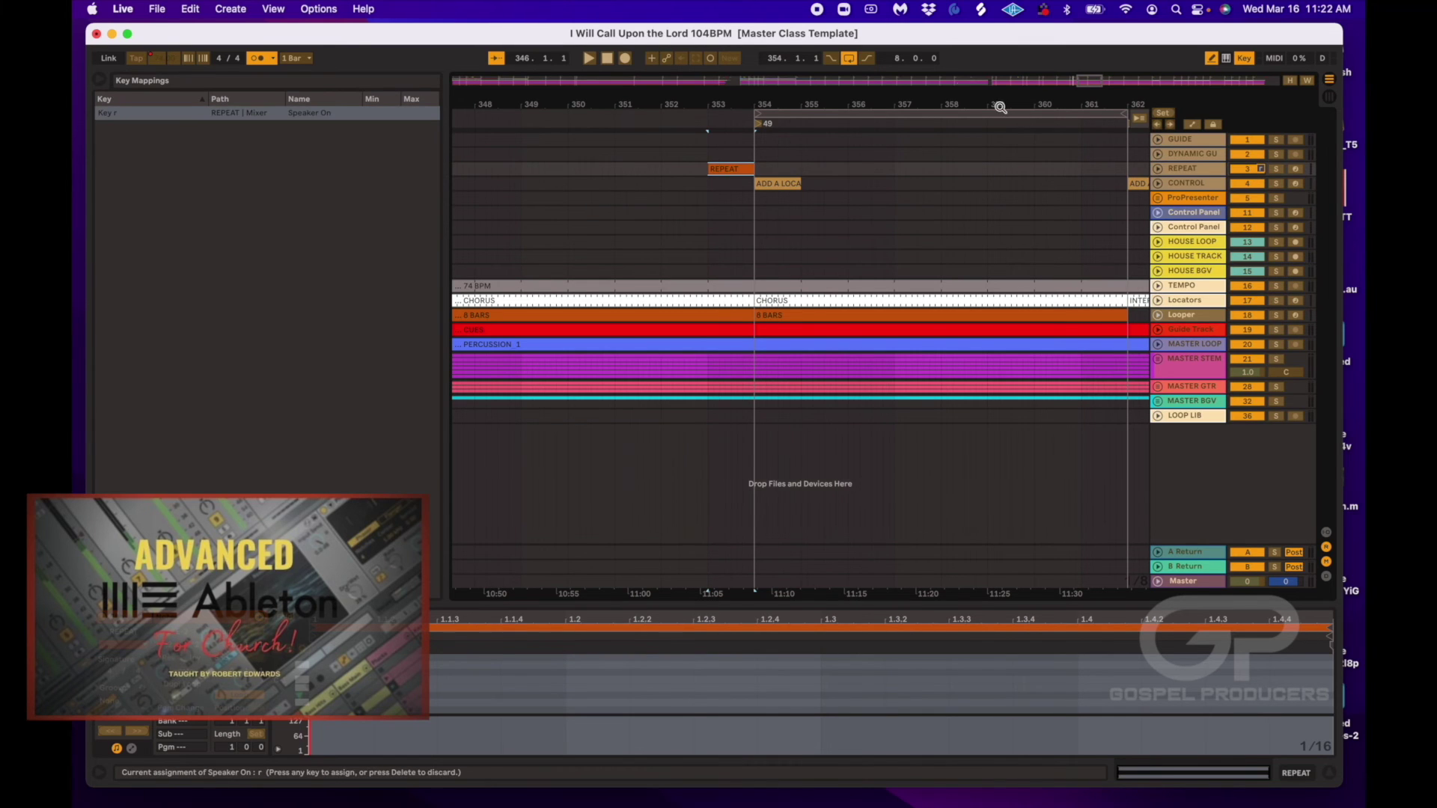
pyautogui.click(1244, 59)
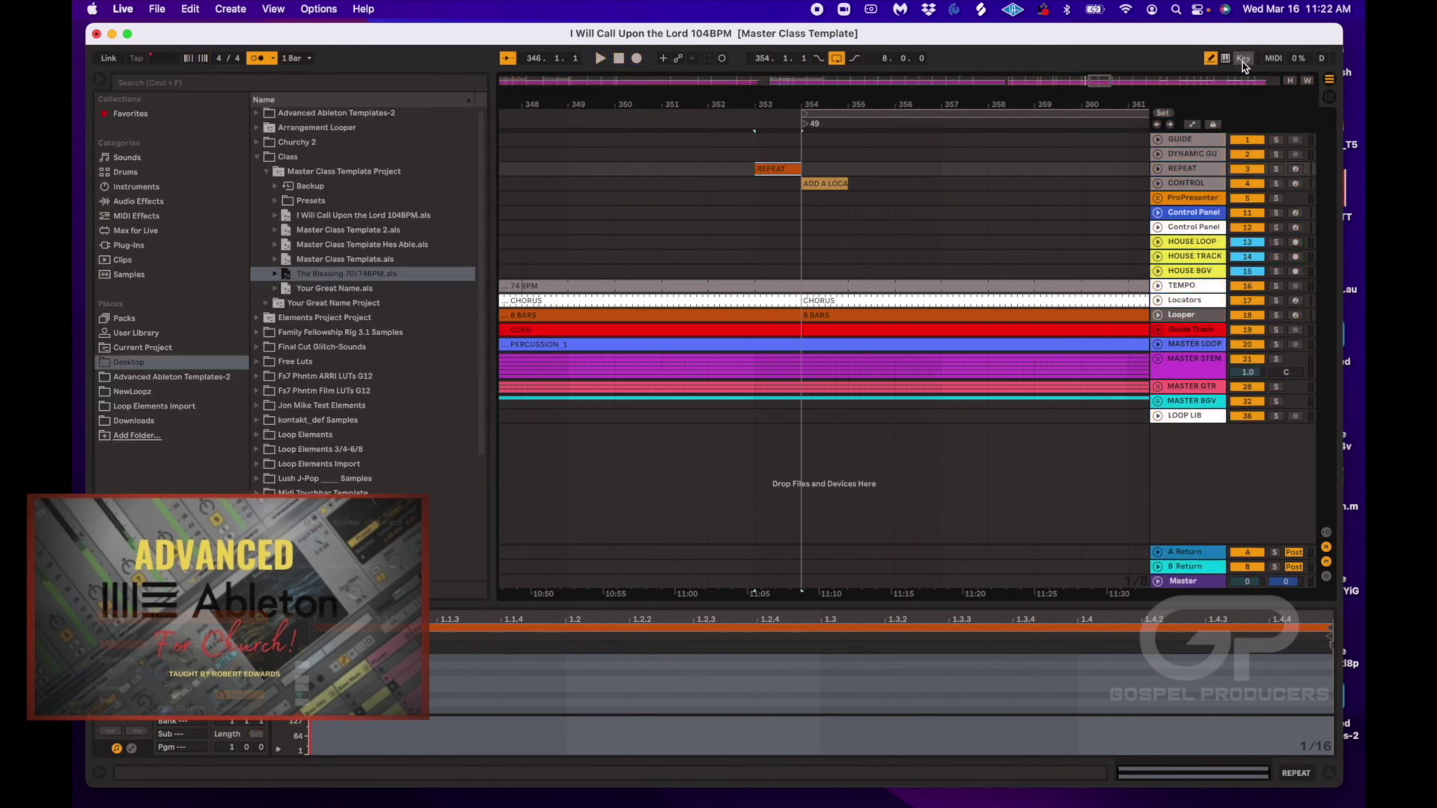
# - Play the chorus towards locator 49, switching off the loop and deactivating the REPEAT track
pyautogui.moveTo(912, 109); pyautogui.dragTo(818, 112)
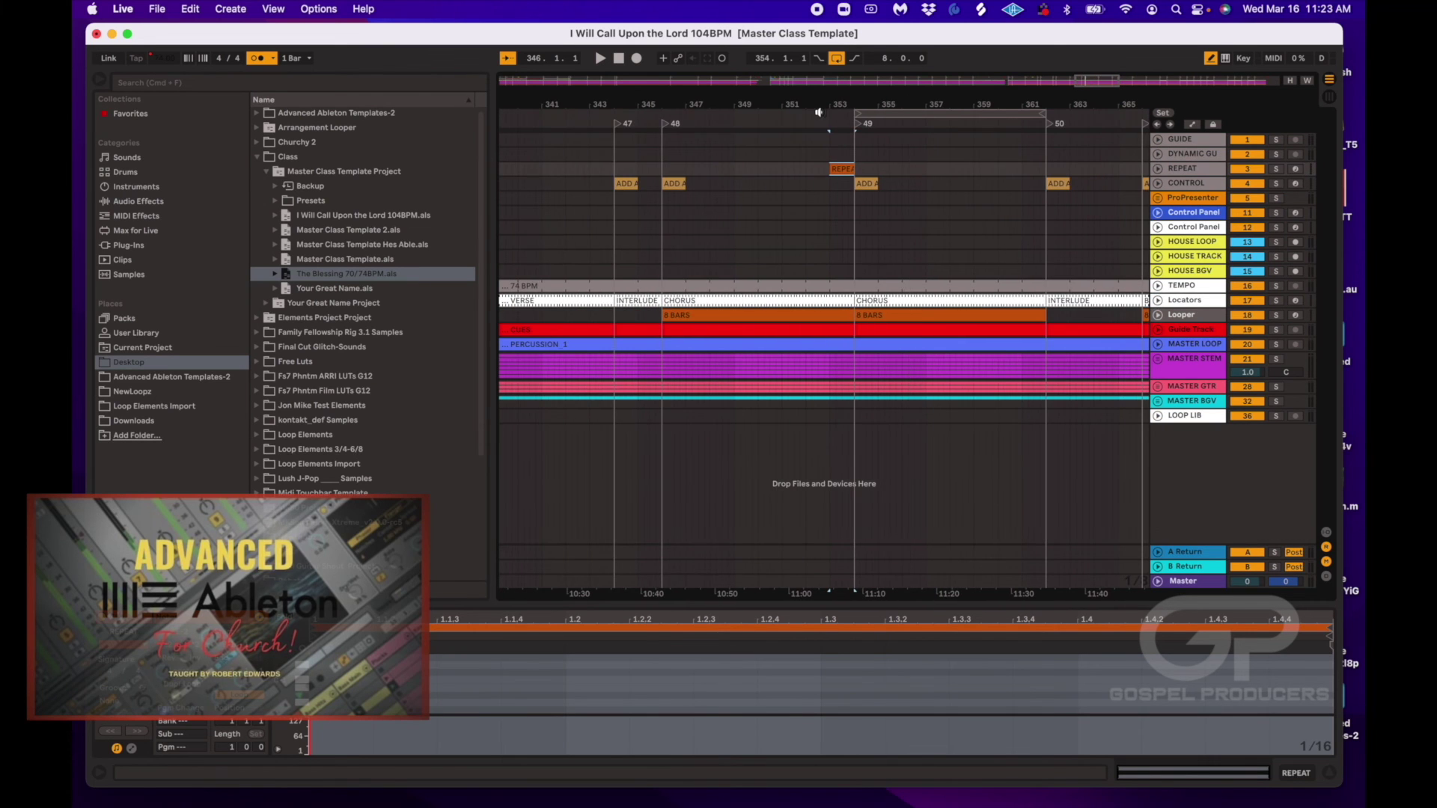
pyautogui.click(735, 119)
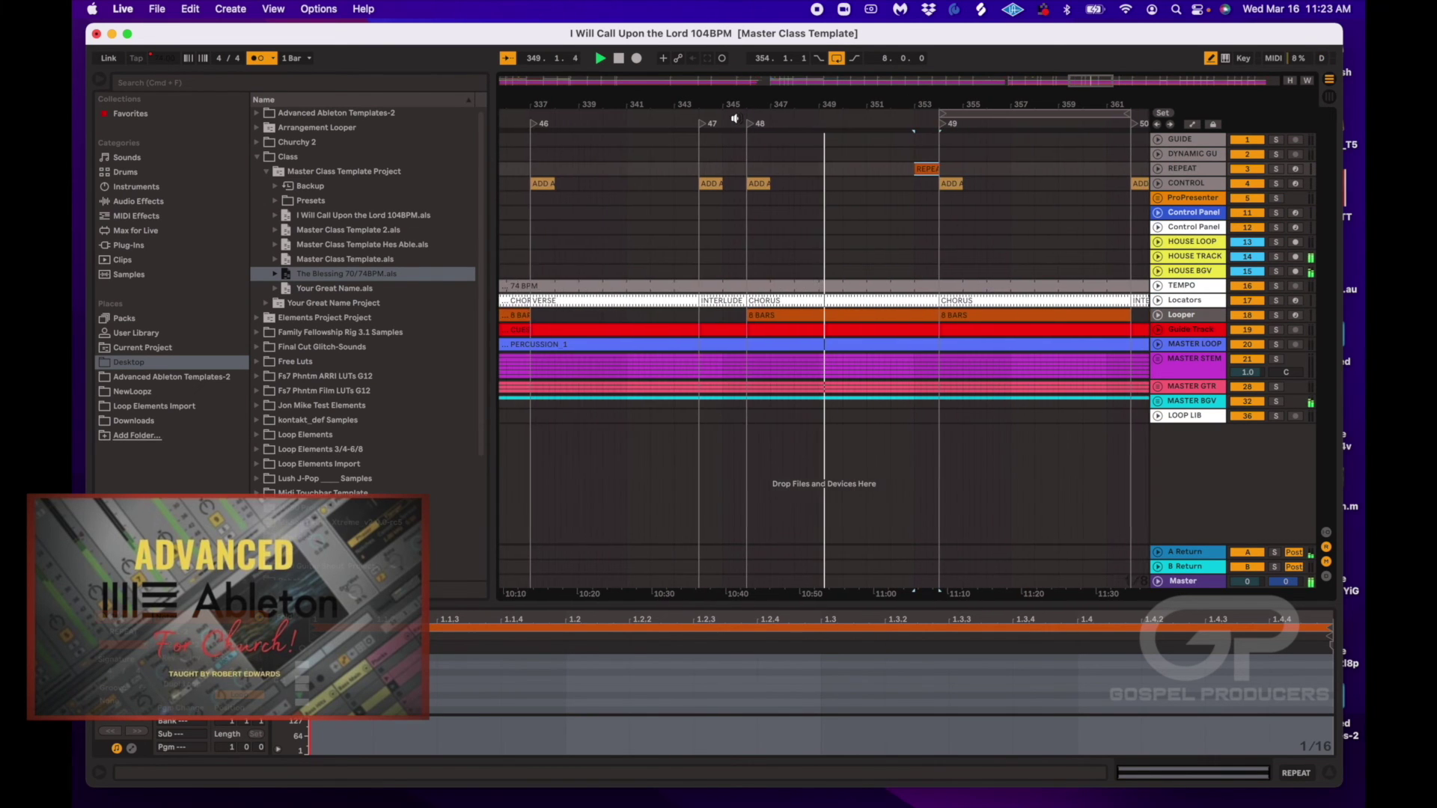
pyautogui.click(835, 59)
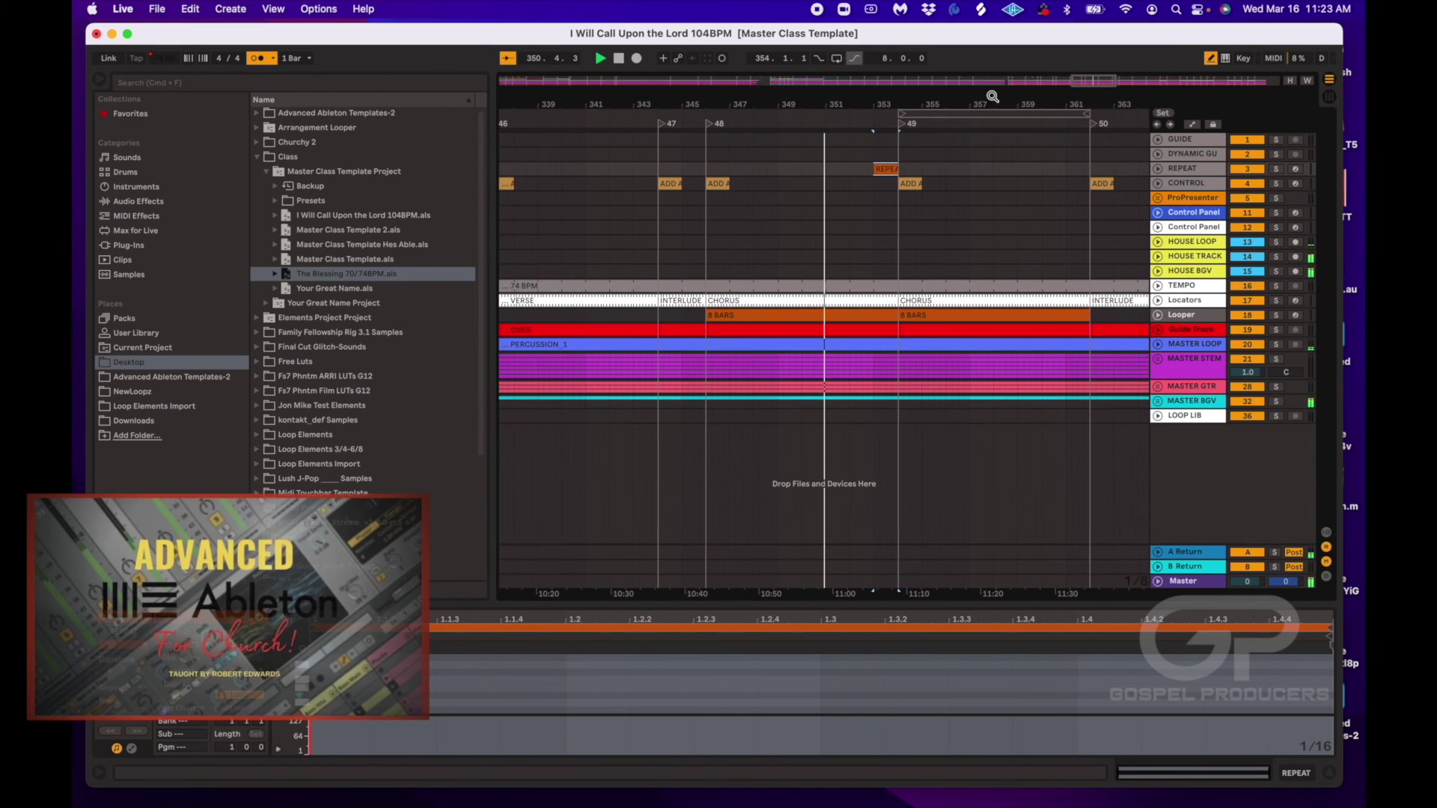
pyautogui.click(1247, 169)
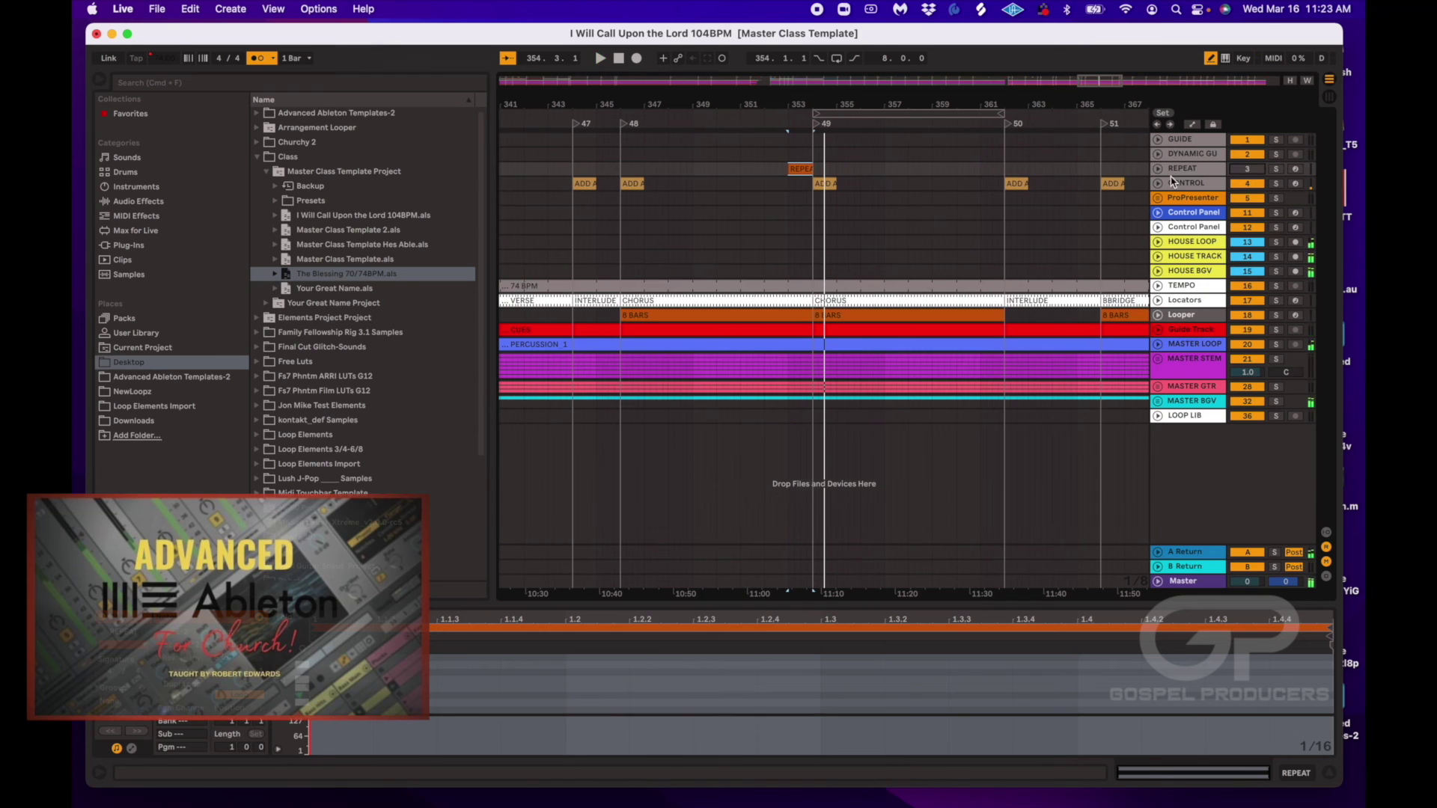
# - Replay the chorus from locator 48 with the REPEAT track deactivated to check the REPEAT clip before locator 49
pyautogui.click(623, 126)
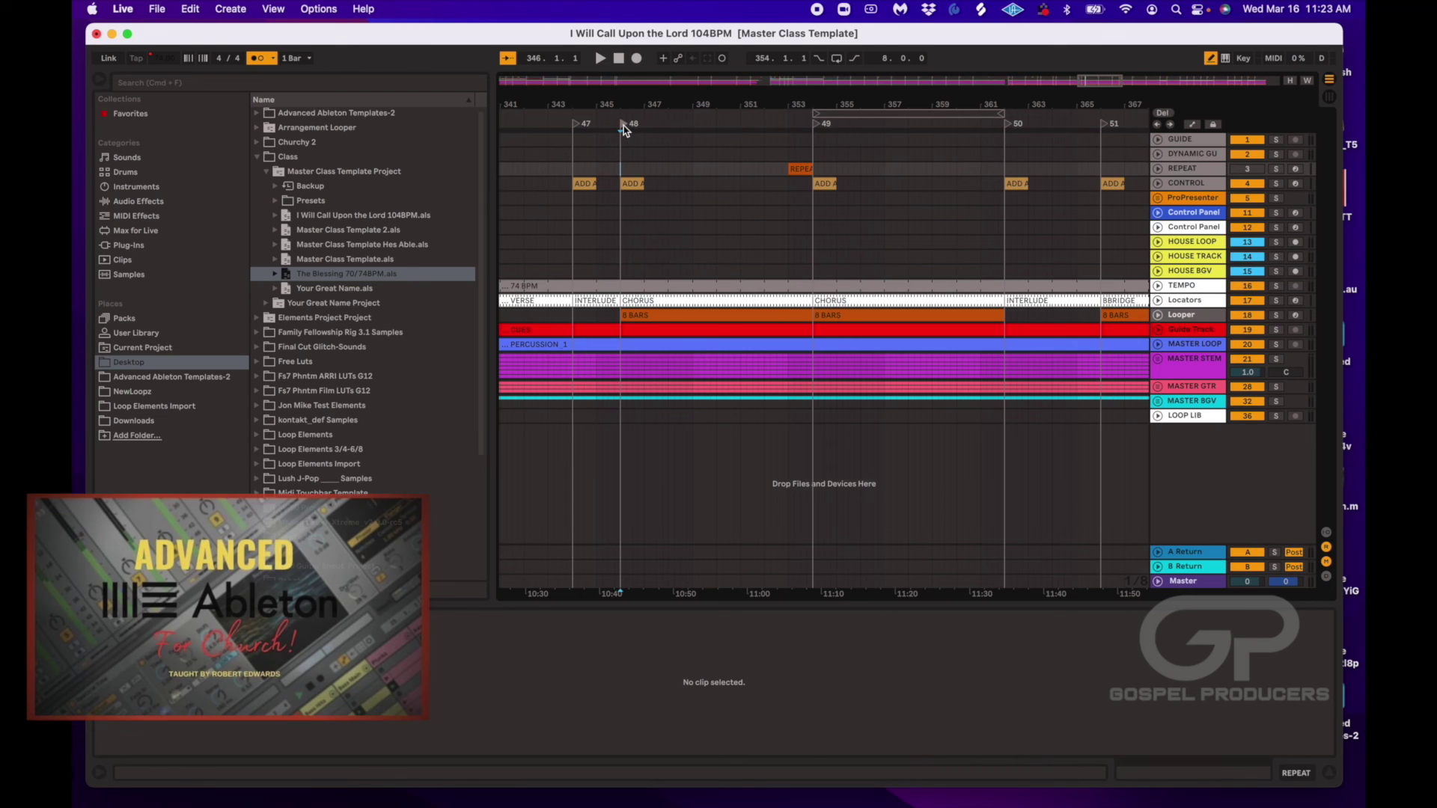
pyautogui.press('space')
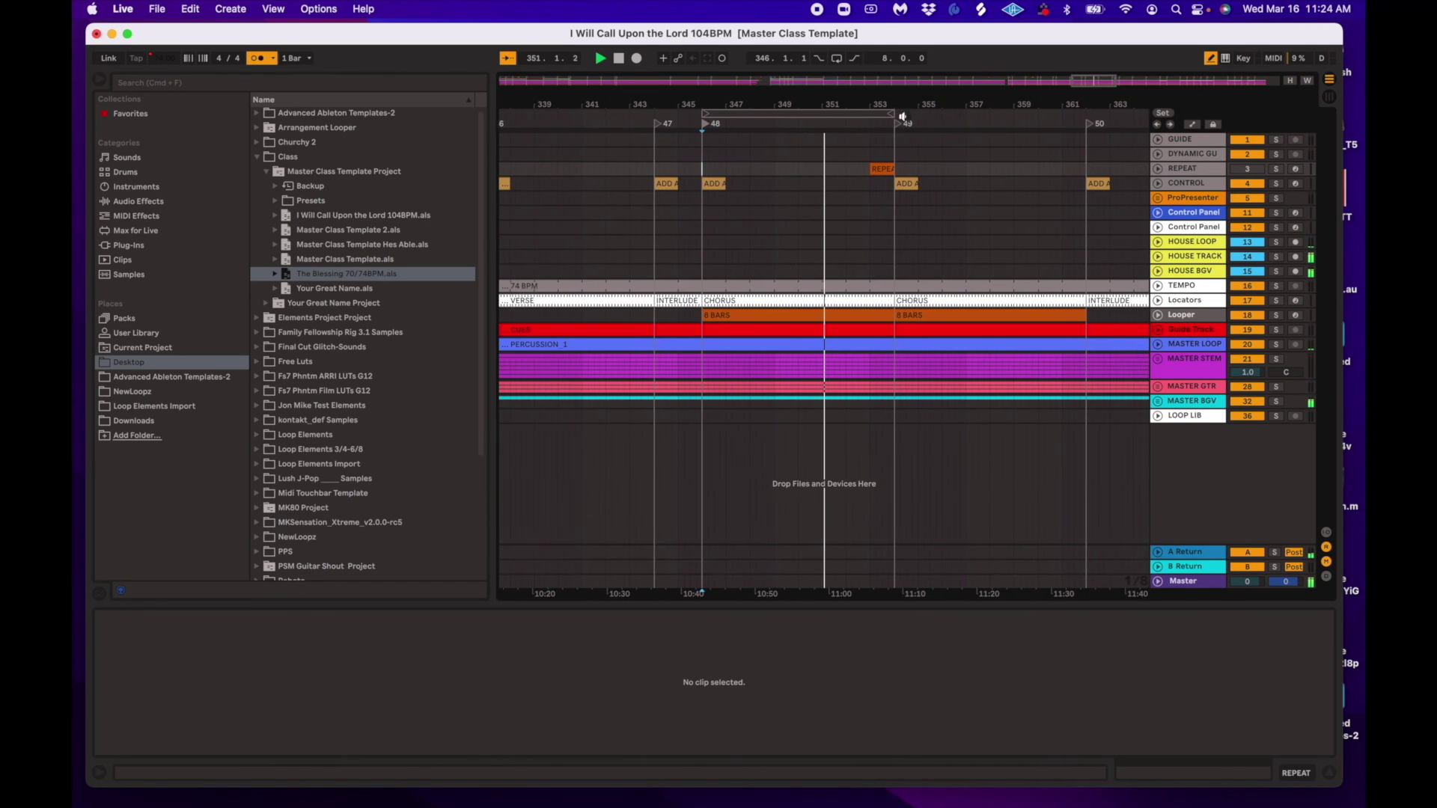
pyautogui.moveTo(902, 116); pyautogui.dragTo(894, 166)
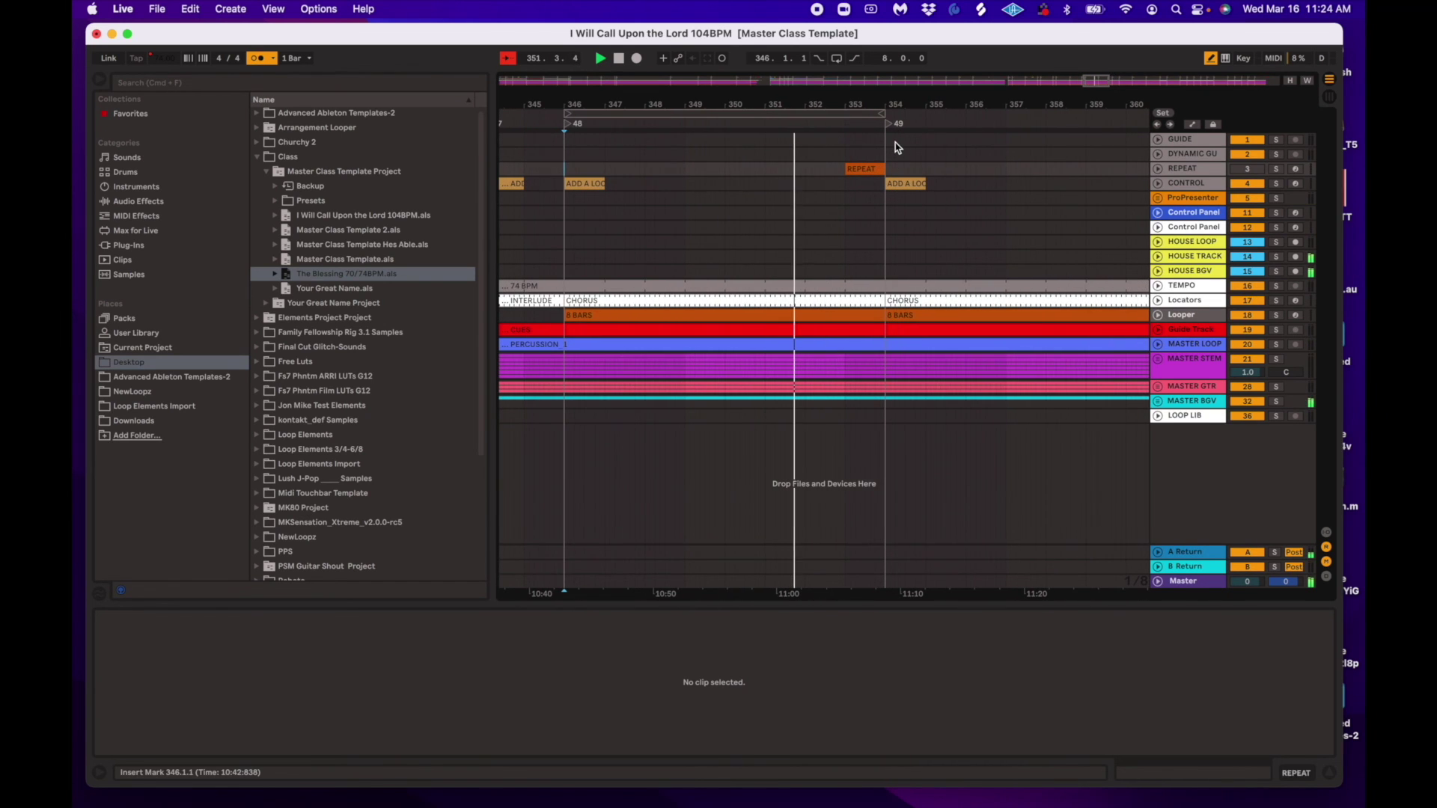